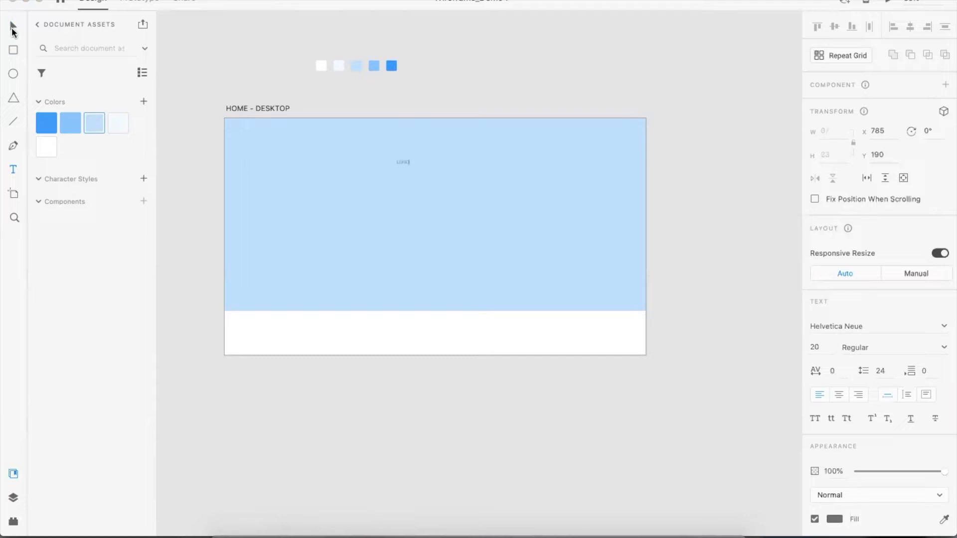
Set the LOGO text's font to Open Sans and its character spacing to 20
{"action": "left_click", "coordinate": [945, 327]}
{"action": "type", "text": "Open Sans"}
{"action": "key", "text": "Return"}
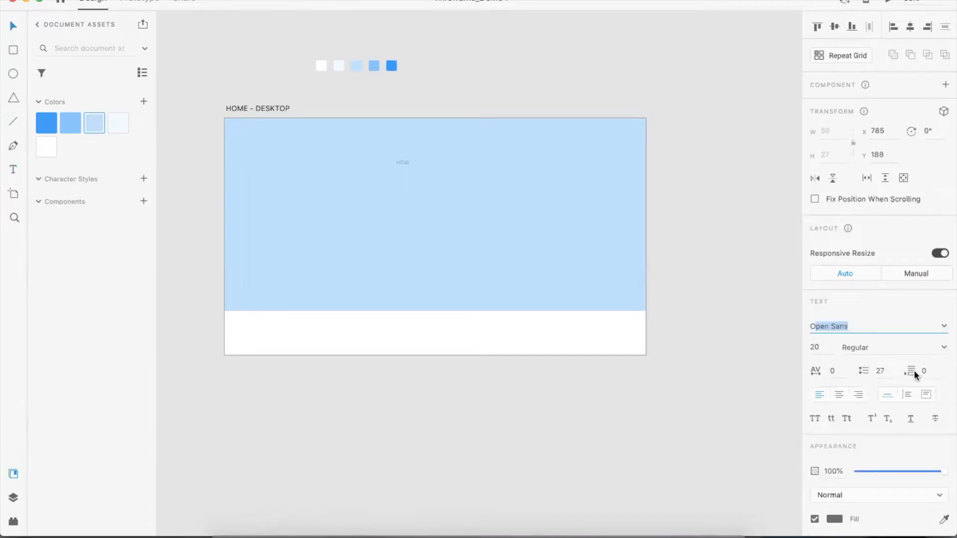
{"action": "left_click", "coordinate": [833, 371]}
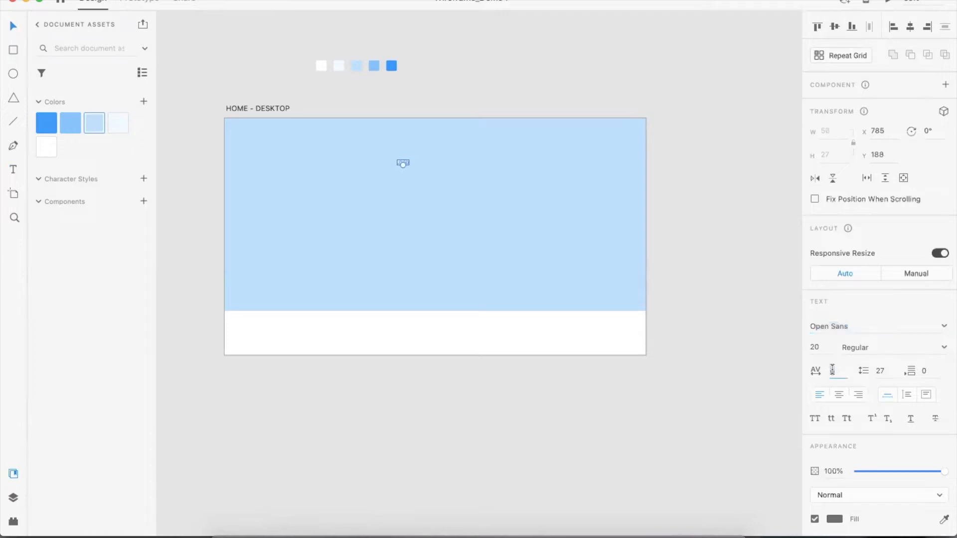
{"action": "type", "text": "20"}
{"action": "key", "text": "Tab"}
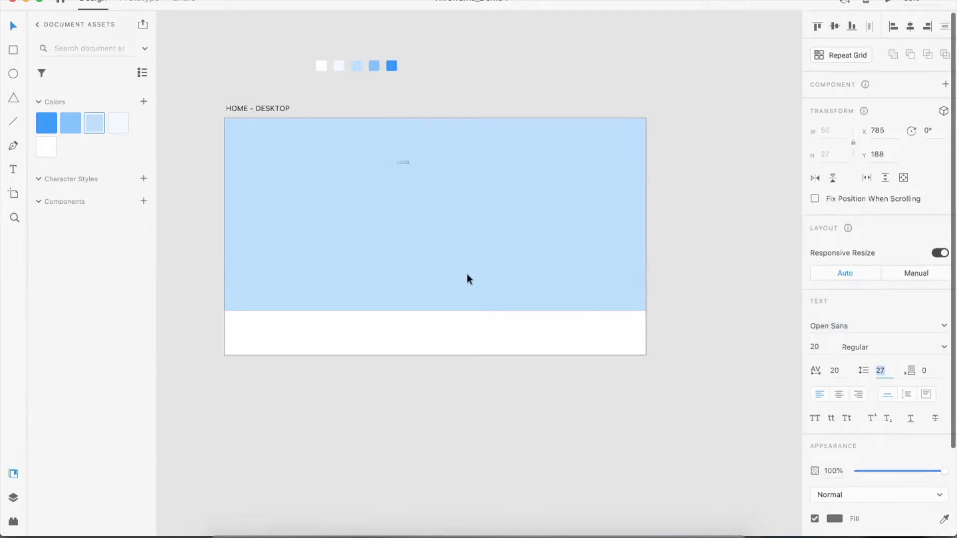
Scale up the LOGO text to about 51 pt
{"action": "left_click_drag", "start_coordinate": [402, 163], "coordinate": [402, 180]}
{"action": "left_click", "coordinate": [453, 188]}
{"action": "scroll", "coordinate": [454, 139], "scroll_direction": "left", "scroll_amount": 3}
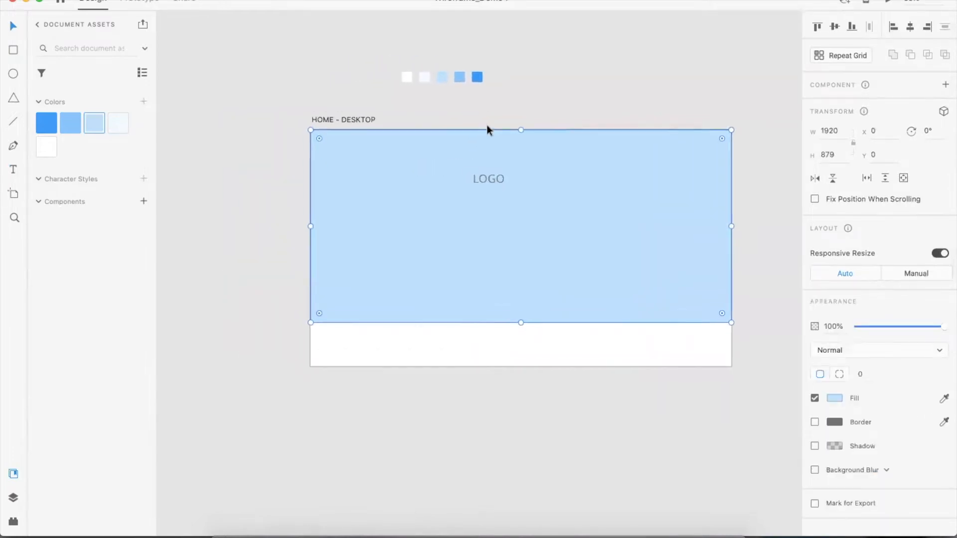
{"action": "left_click", "coordinate": [598, 98]}
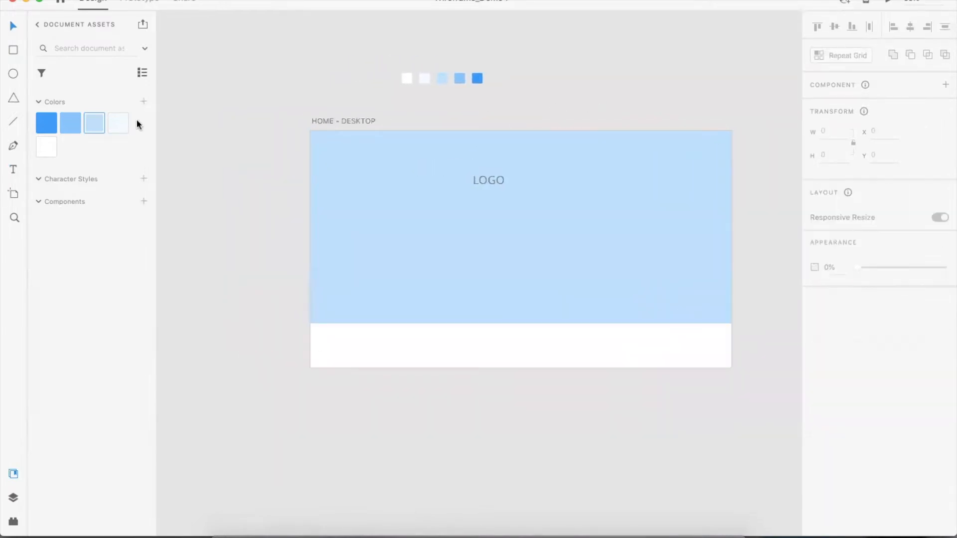
Draw a rectangle about 200 x 140 near the hero area's top-left corner and fill it with the lightest blue swatch
{"action": "left_click", "coordinate": [14, 49]}
{"action": "left_click_drag", "start_coordinate": [322, 142], "coordinate": [387, 173]}
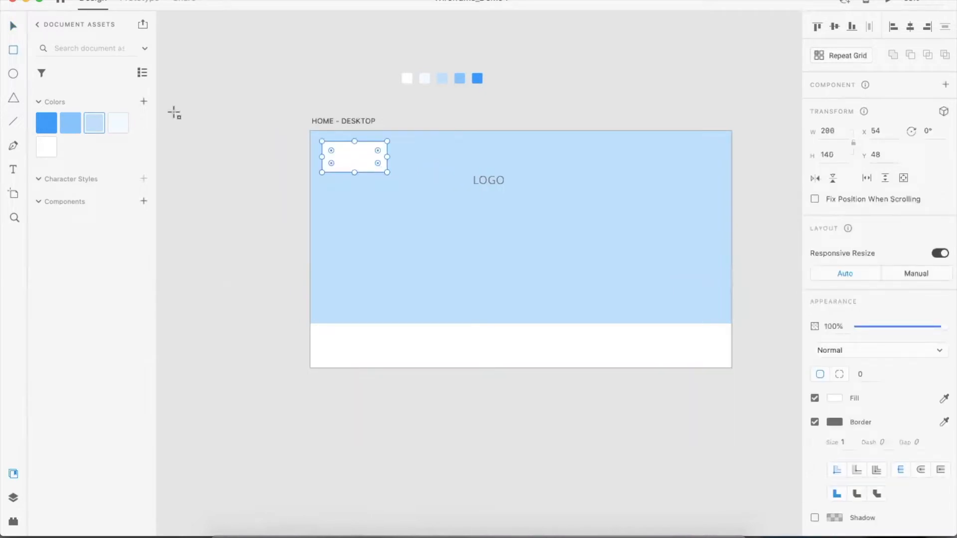
{"action": "left_click", "coordinate": [119, 125]}
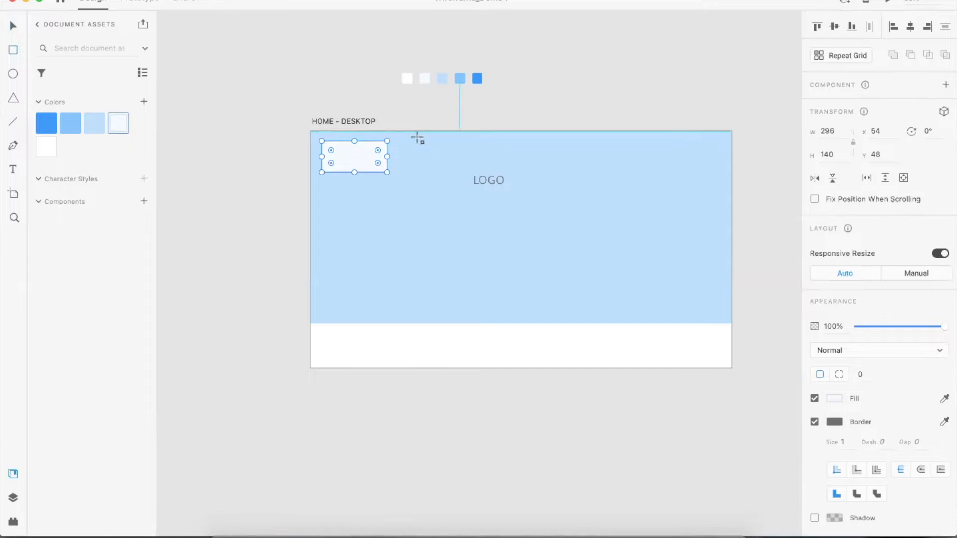
Move the LOGO text onto the new rectangle
{"action": "left_click_drag", "start_coordinate": [497, 180], "coordinate": [363, 153]}
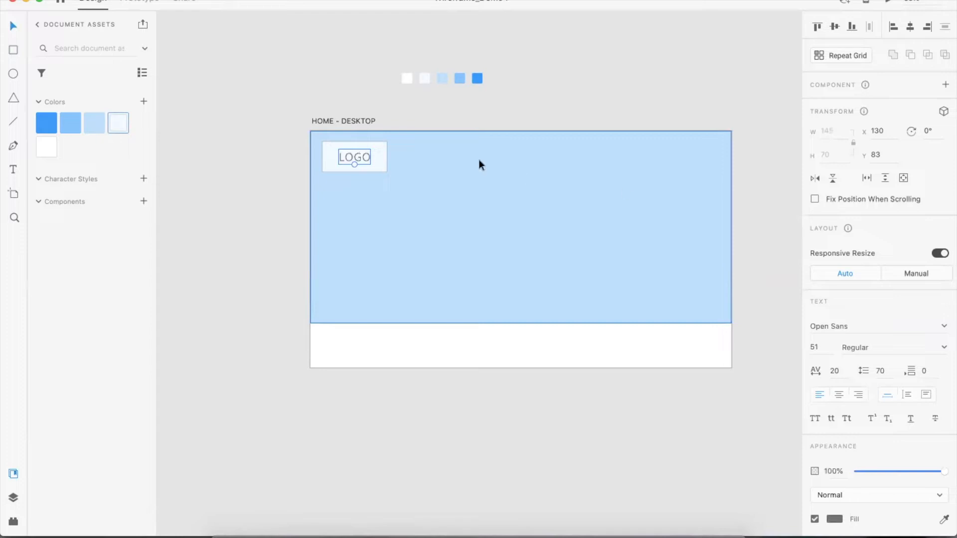
{"action": "left_click", "coordinate": [384, 156], "text": "shift"}
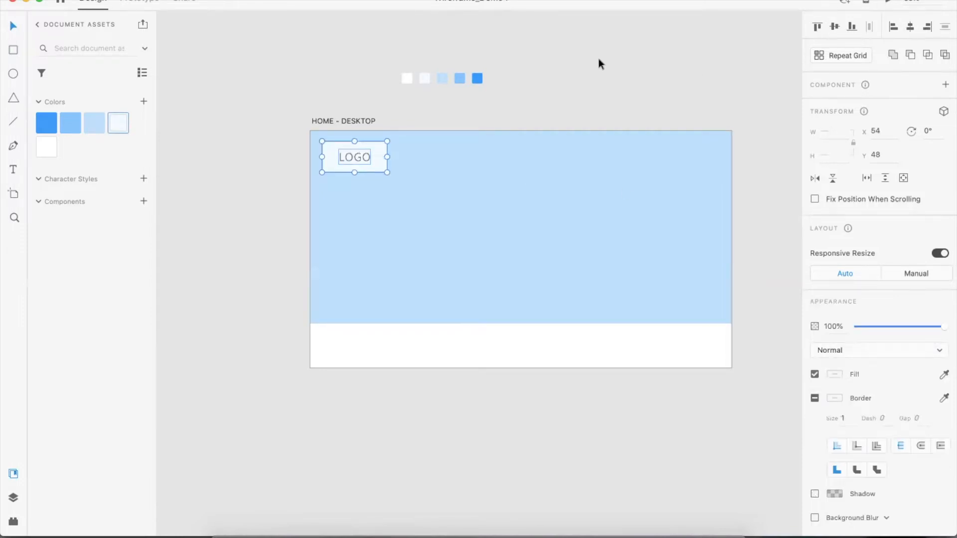
{"action": "left_click", "coordinate": [646, 79]}
Shrink the LOGO text so it fits inside the rectangle, then select both
{"action": "left_click", "coordinate": [360, 157]}
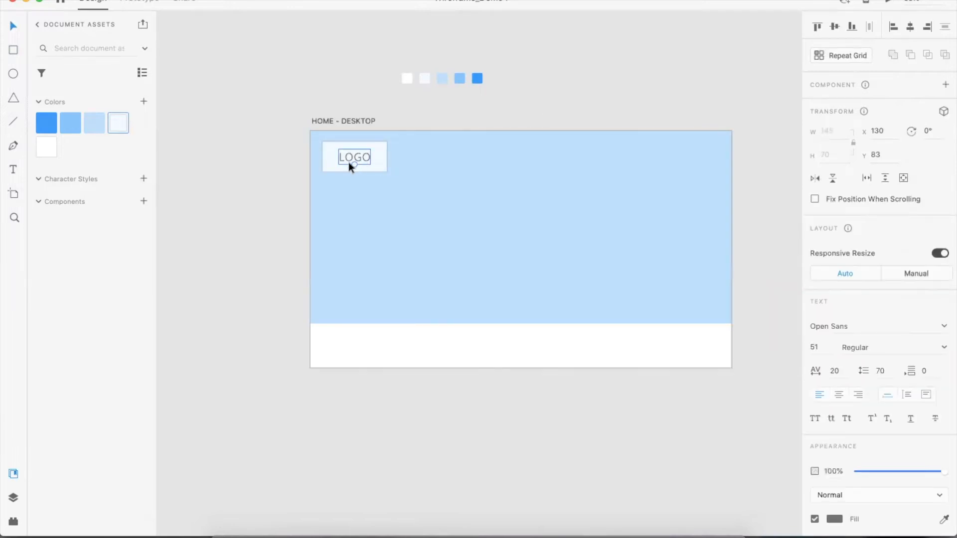
{"action": "left_click_drag", "start_coordinate": [354, 165], "coordinate": [380, 155]}
{"action": "left_click", "coordinate": [364, 168]}
{"action": "left_click", "coordinate": [354, 157], "text": "shift"}
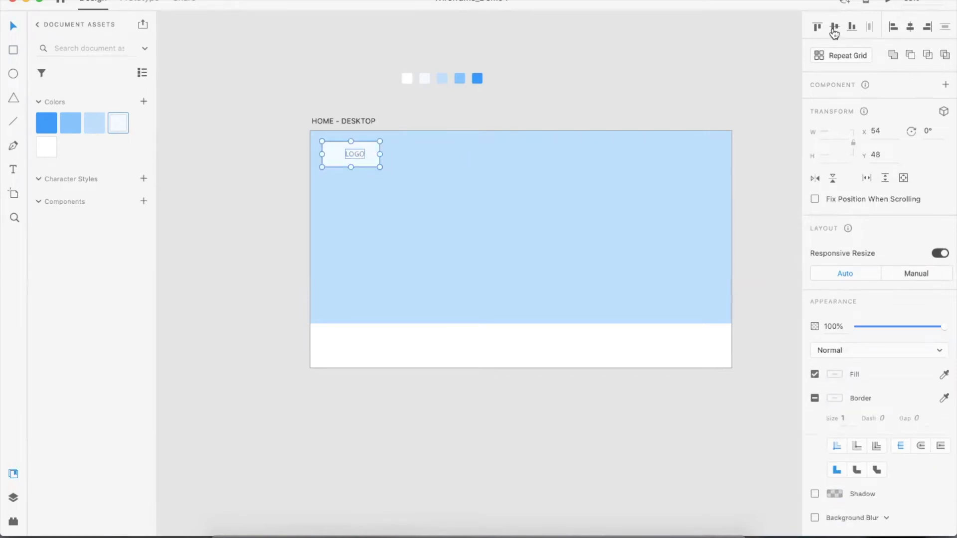
Center the LOGO text within the rectangle and shift the logo box slightly right
{"action": "left_click", "coordinate": [910, 26]}
{"action": "key", "text": "super+shift+apostrophe"}
{"action": "left_click_drag", "start_coordinate": [333, 146], "coordinate": [395, 160]}
{"action": "left_click", "coordinate": [647, 85]}
{"action": "scroll", "coordinate": [648, 85], "scroll_direction": "up", "scroll_amount": 1}
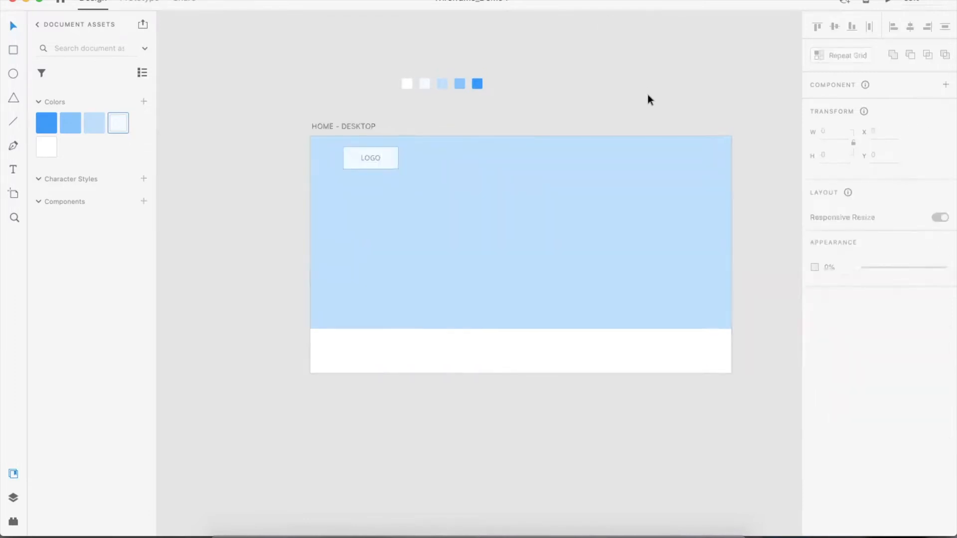
{"action": "scroll", "coordinate": [497, 127], "scroll_direction": "down", "scroll_amount": 1}
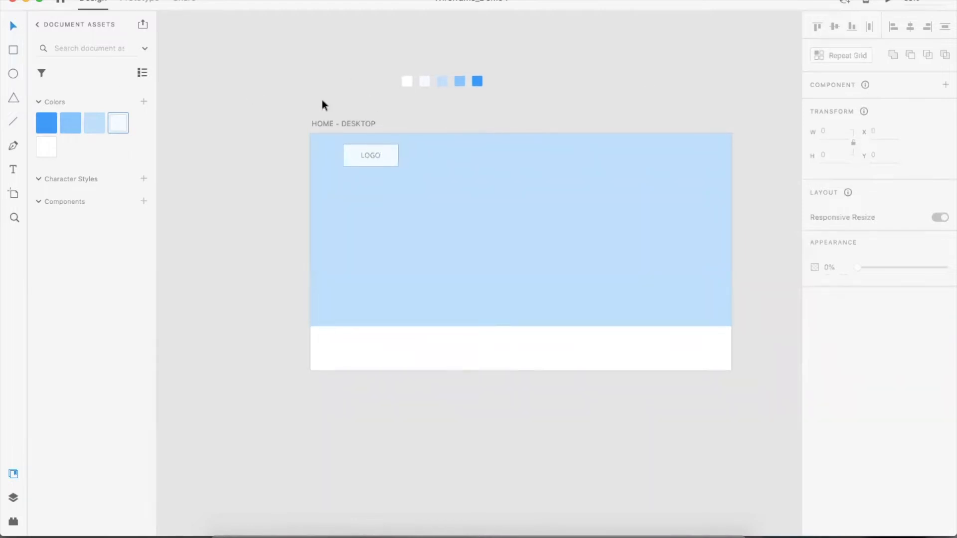
{"action": "scroll", "coordinate": [306, 84], "scroll_direction": "up", "scroll_amount": 1}
Add a SECTION 1 text label in the middle of the hero area
{"action": "key", "text": "t"}
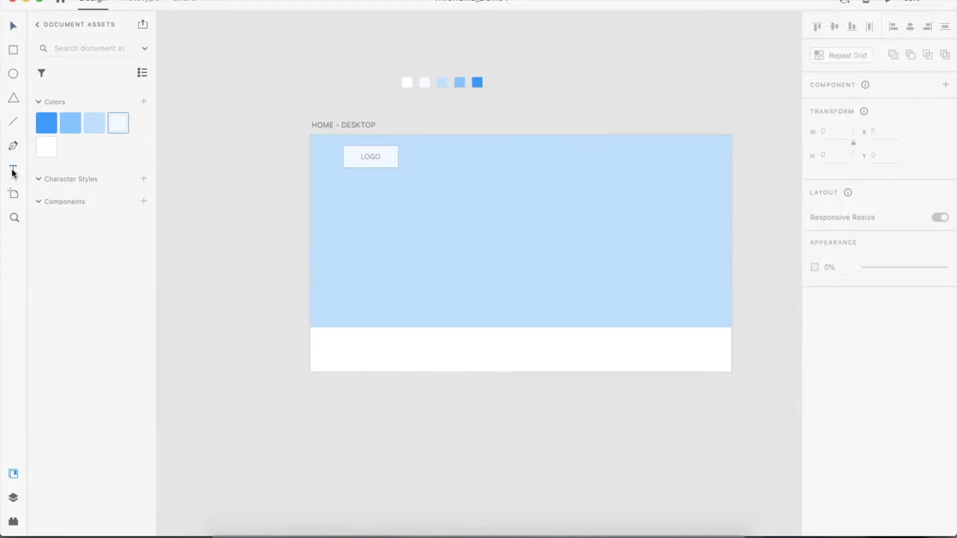
{"action": "left_click", "coordinate": [442, 244]}
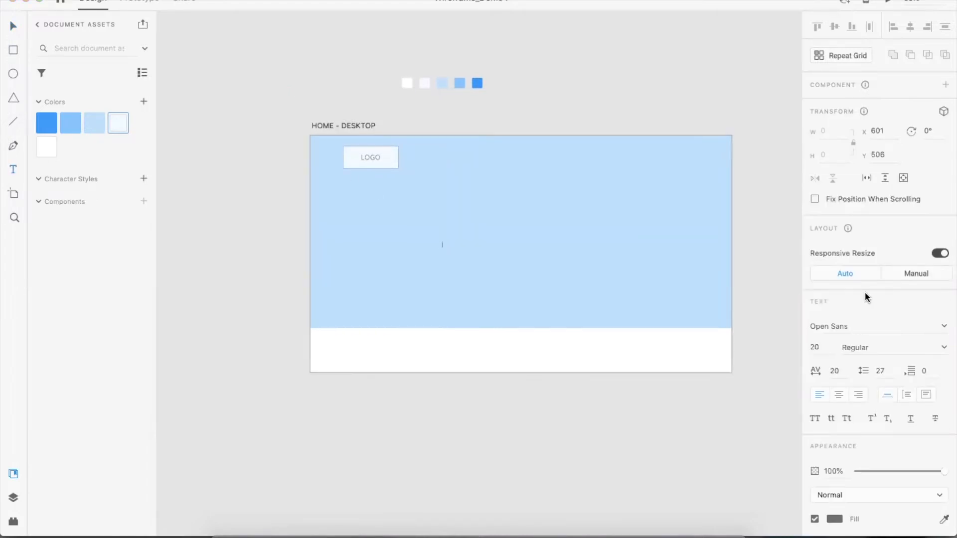
{"action": "key", "text": "Escape"}
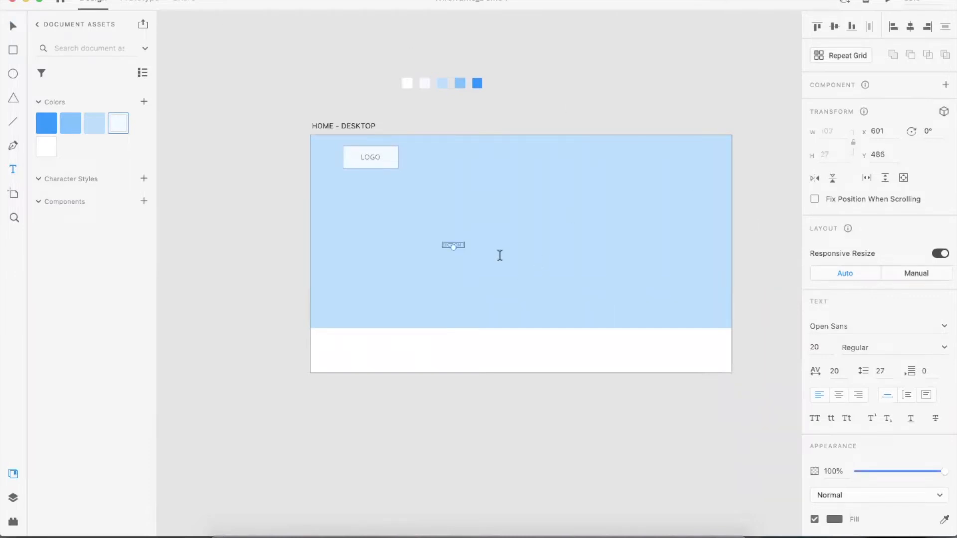
Duplicate the label into four copies spaced evenly in a horizontal row
{"action": "key", "text": "v"}
{"action": "left_click", "coordinate": [654, 120]}
{"action": "left_click_drag", "start_coordinate": [457, 245], "coordinate": [573, 244]}
{"action": "left_click", "coordinate": [498, 244]}
{"action": "double_click", "coordinate": [504, 246]}
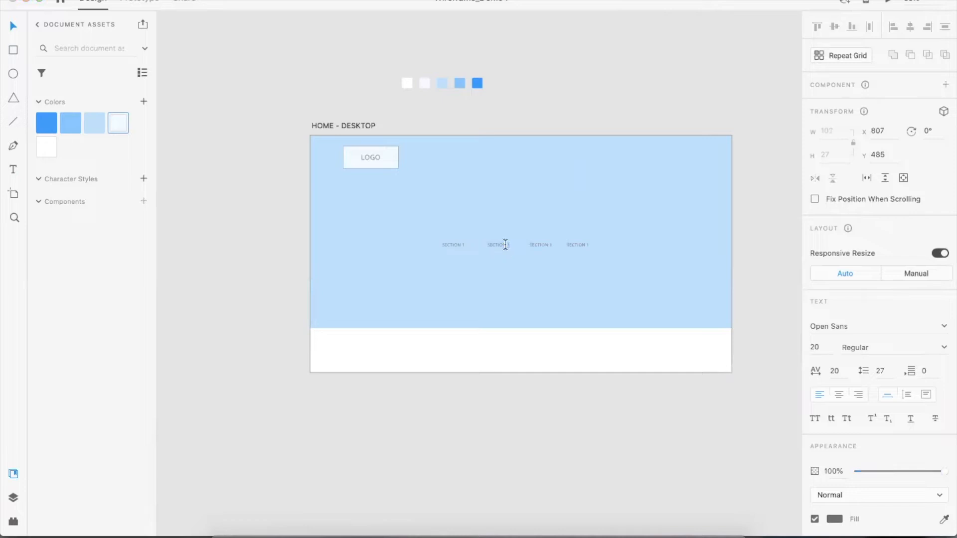
Rename the third and fourth labels to SECTION 3 and SECTION 4
{"action": "double_click", "coordinate": [531, 244]}
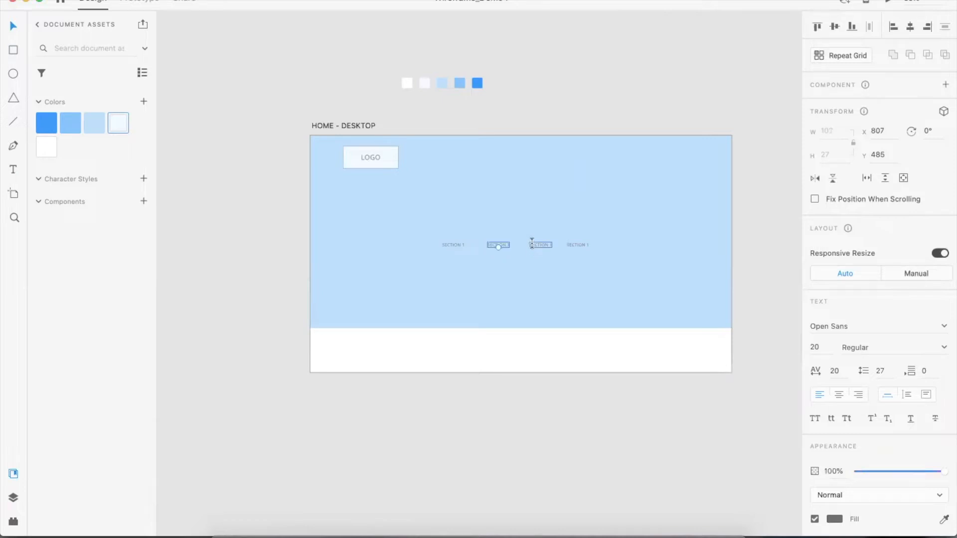
{"action": "type", "text": "3"}
{"action": "left_click", "coordinate": [579, 241]}
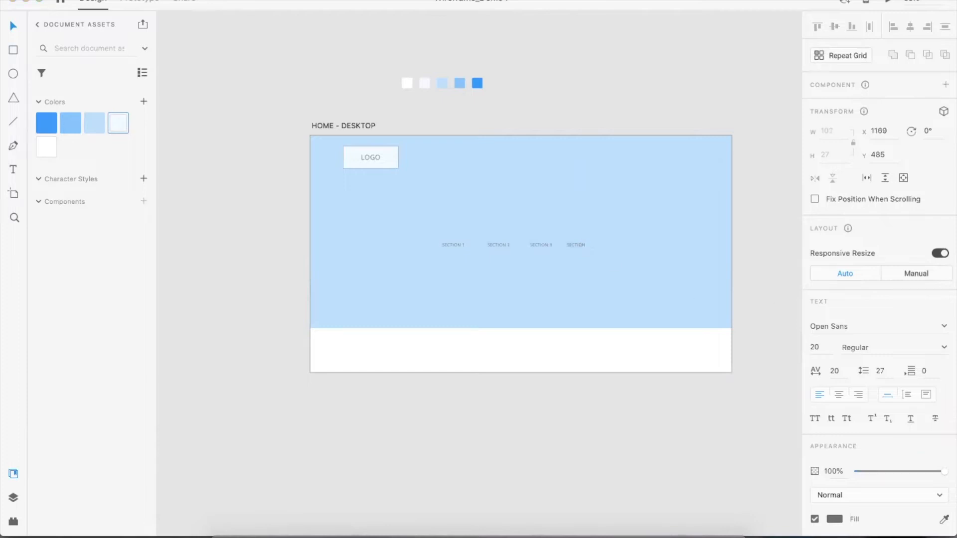
{"action": "type", "text": "4"}
{"action": "key", "text": "Escape"}
Select all four section labels and move them to the header's top-right, level with the logo
{"action": "left_click", "coordinate": [537, 245], "text": "shift"}
{"action": "left_click", "coordinate": [498, 245], "text": "shift"}
{"action": "left_click", "coordinate": [452, 245], "text": "shift"}
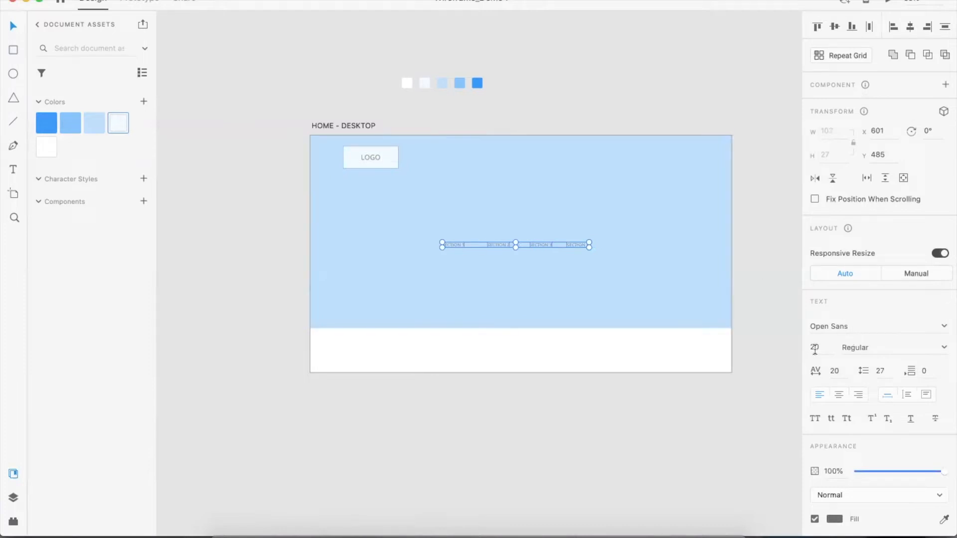
{"action": "left_click_drag", "start_coordinate": [542, 247], "coordinate": [647, 154]}
{"action": "key", "text": "super+shift+apostrophe"}
{"action": "key", "text": "super+shift+apostrophe"}
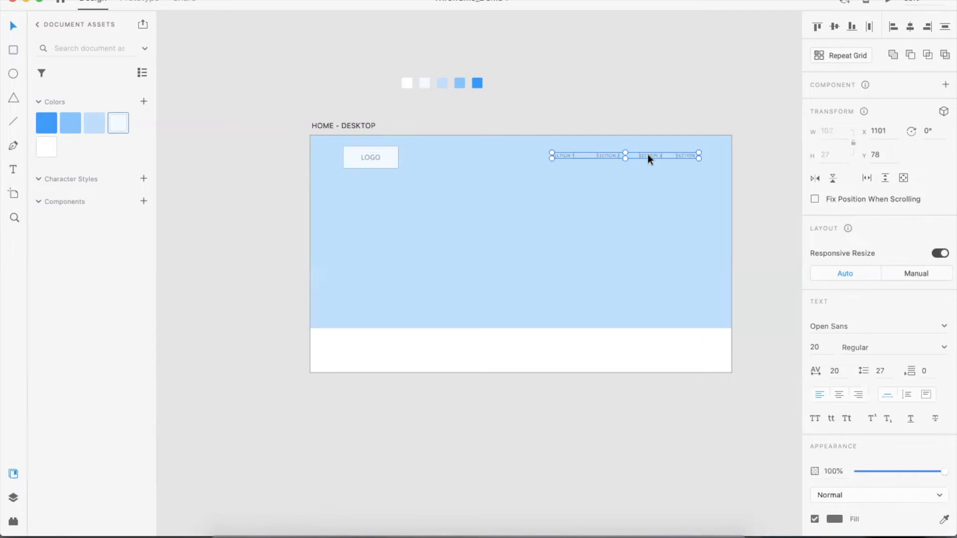
Vertically align the section labels with the logo box
{"action": "left_click", "coordinate": [387, 154], "text": "shift"}
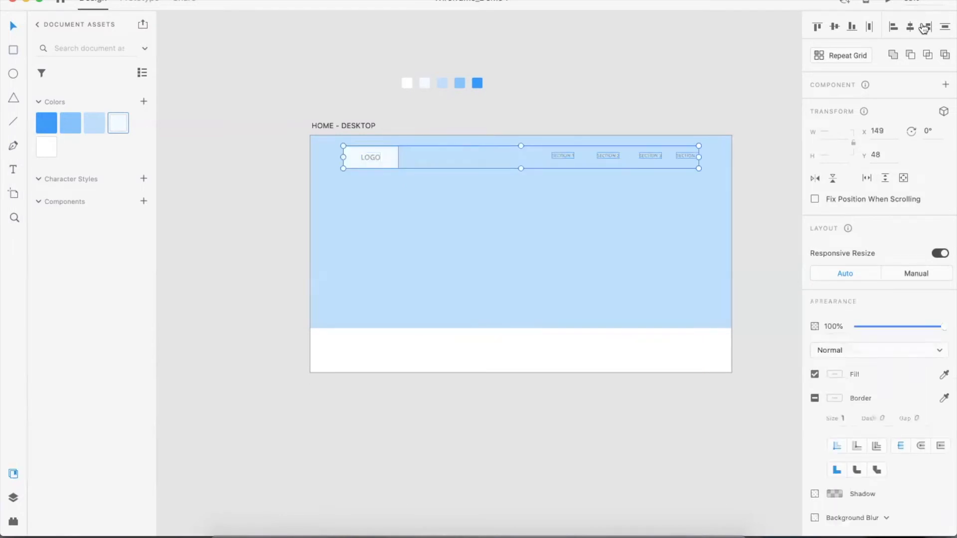
{"action": "left_click", "coordinate": [834, 28]}
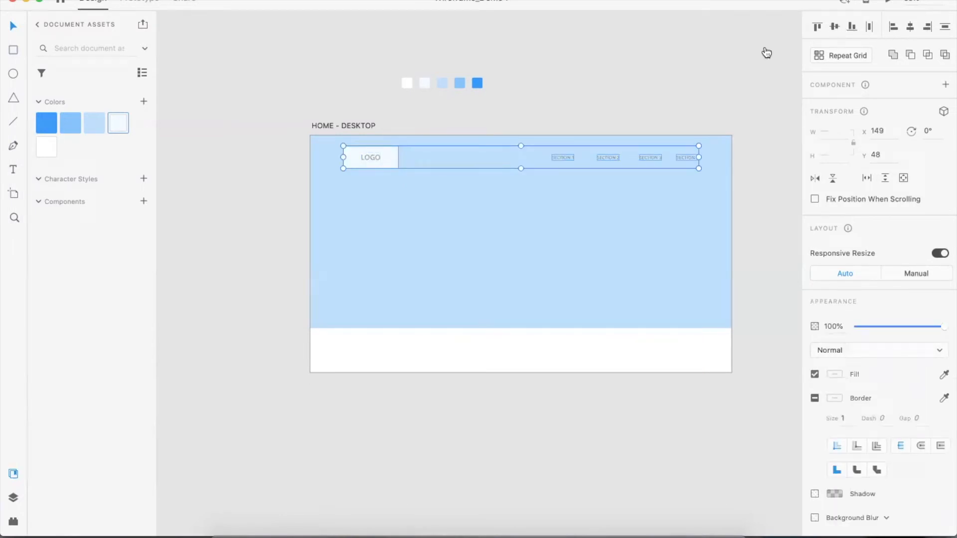
{"action": "left_click", "coordinate": [586, 97]}
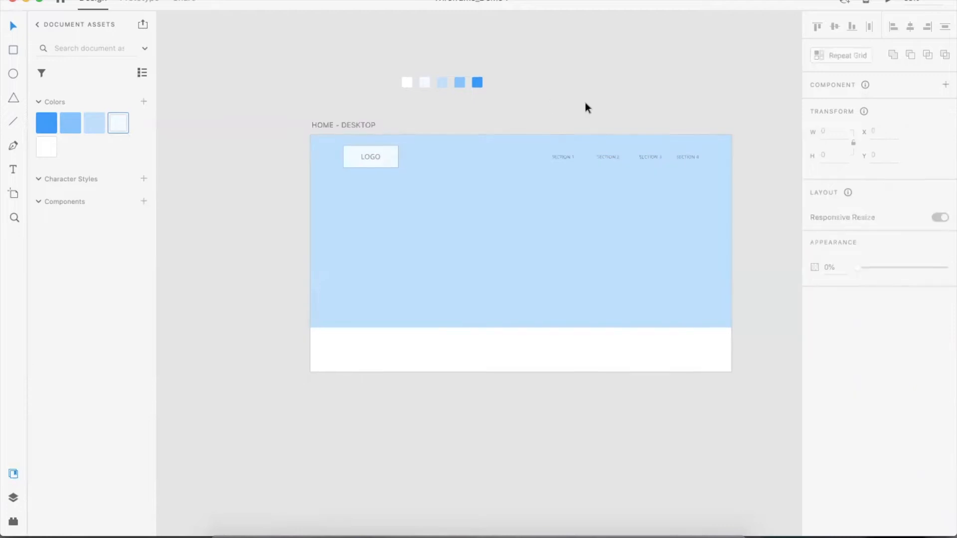
Zoom into the header and remove the border from the logo rectangle
{"action": "key", "text": "super+plus"}
{"action": "key", "text": "space"}
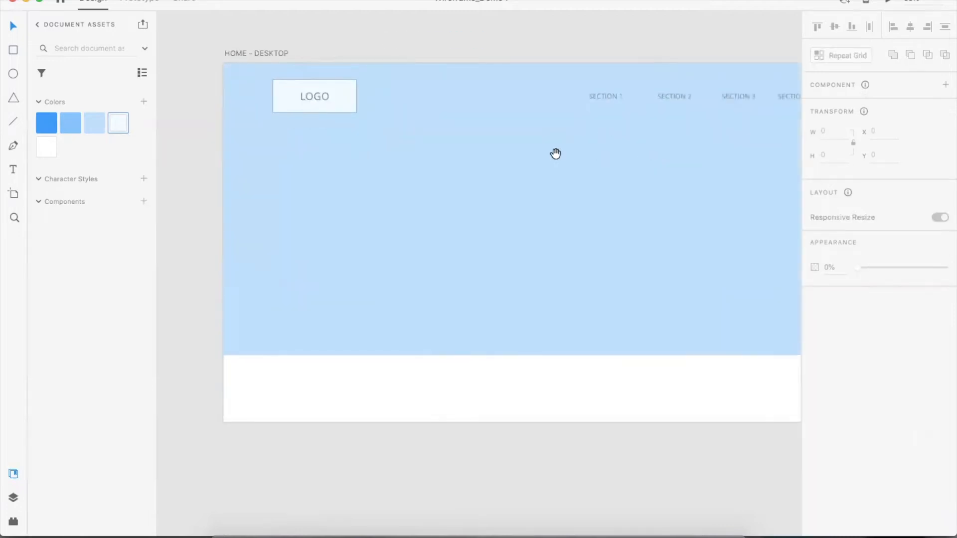
{"action": "left_click_drag", "start_coordinate": [511, 129], "coordinate": [465, 211]}
{"action": "left_click", "coordinate": [234, 171]}
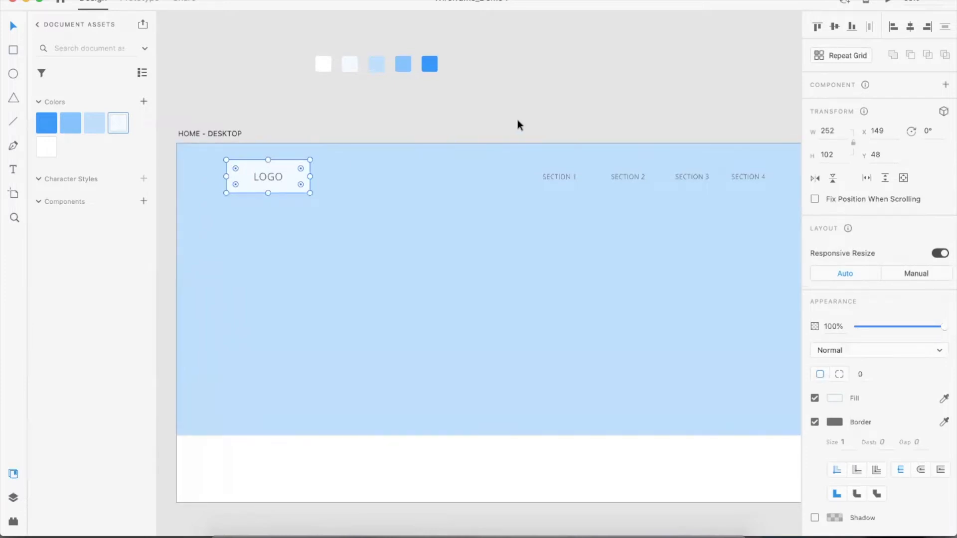
{"action": "scroll", "coordinate": [542, 112], "scroll_direction": "up", "scroll_amount": 2}
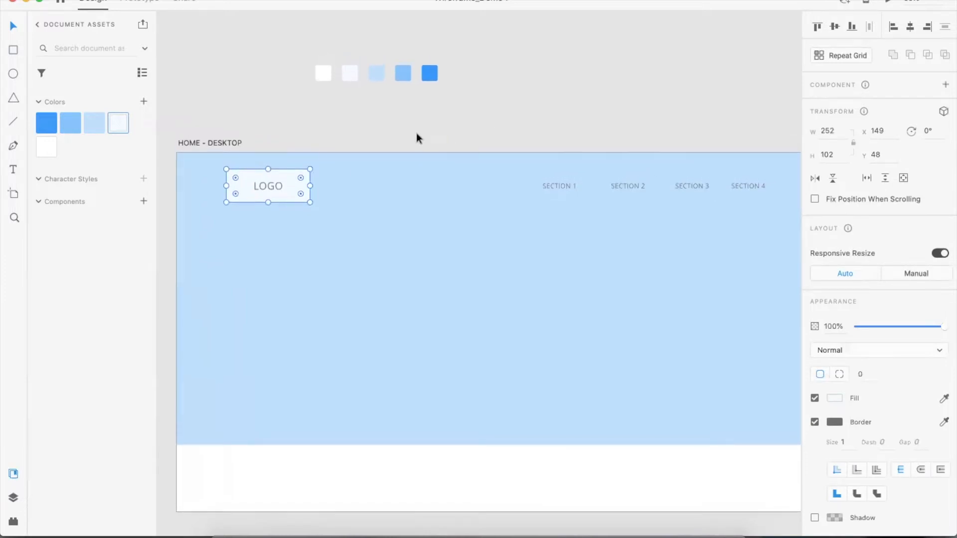
{"action": "left_click", "coordinate": [816, 423]}
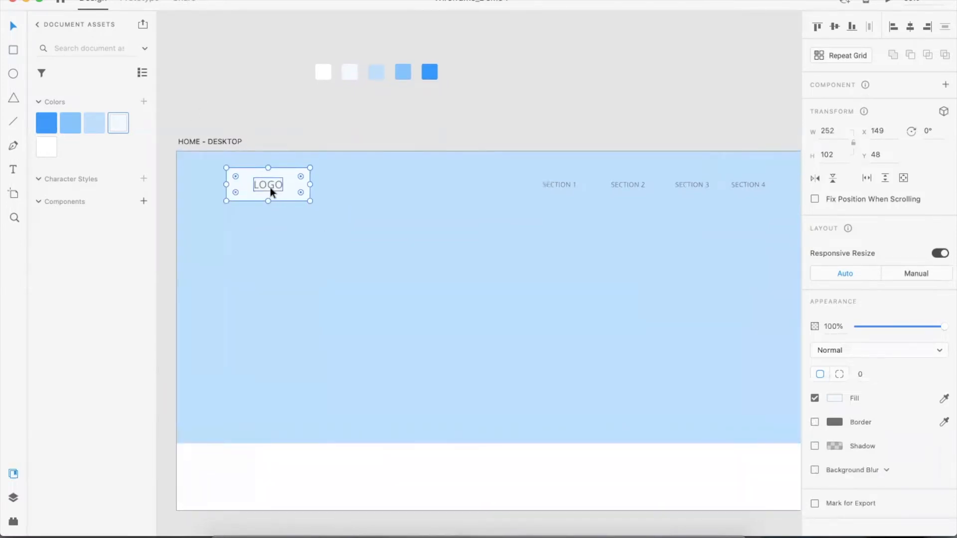
Color the LOGO text and all four section labels with the darkest blue swatch
{"action": "double_click", "coordinate": [269, 187]}
{"action": "scroll", "coordinate": [268, 187], "scroll_direction": "down", "scroll_amount": 1}
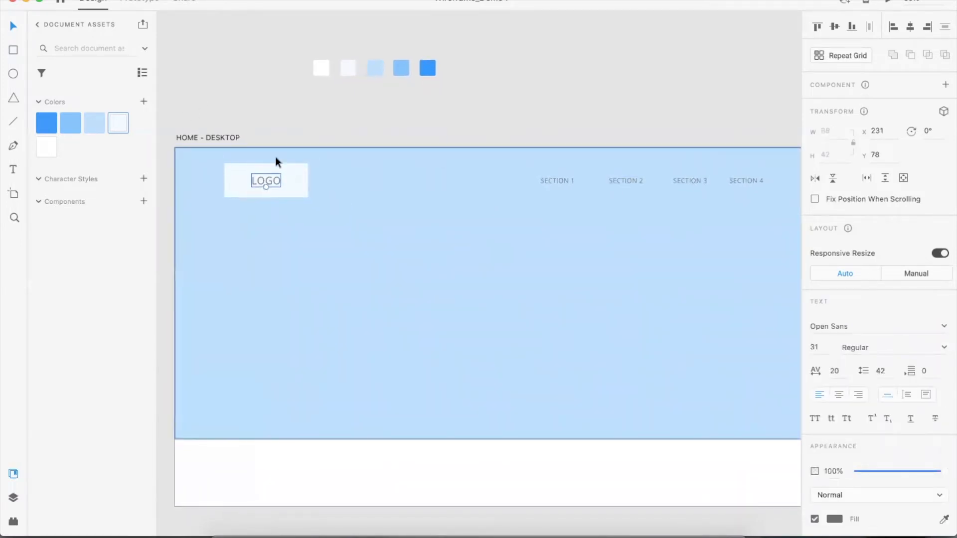
{"action": "left_click", "coordinate": [555, 182], "text": "shift"}
{"action": "left_click", "coordinate": [627, 180], "text": "shift"}
{"action": "left_click", "coordinate": [689, 183], "text": "shift"}
{"action": "left_click", "coordinate": [741, 180], "text": "shift"}
{"action": "scroll", "coordinate": [698, 249], "scroll_direction": "up", "scroll_amount": 1}
{"action": "left_click", "coordinate": [46, 122]}
{"action": "left_click", "coordinate": [226, 52]}
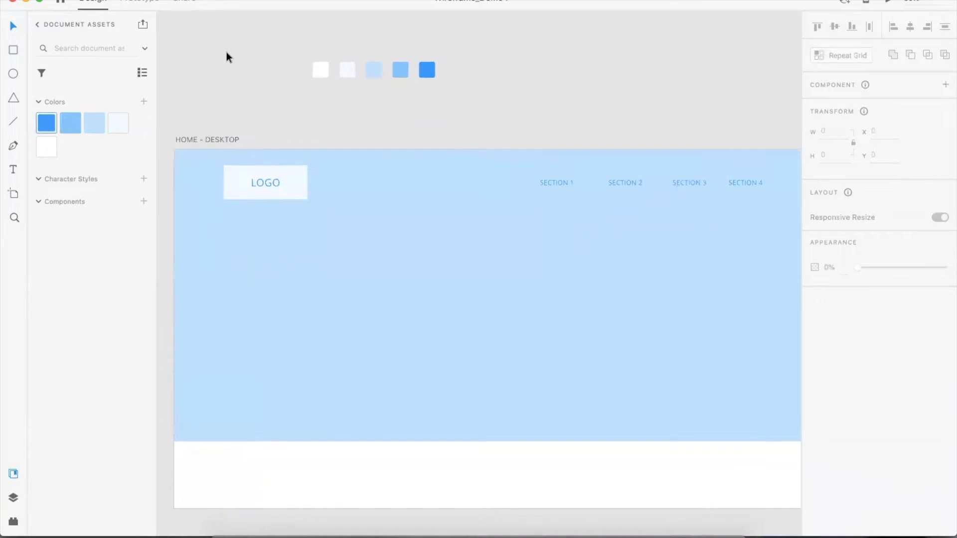
Lower the opacity of the hero background rectangle slightly
{"action": "left_click", "coordinate": [394, 175]}
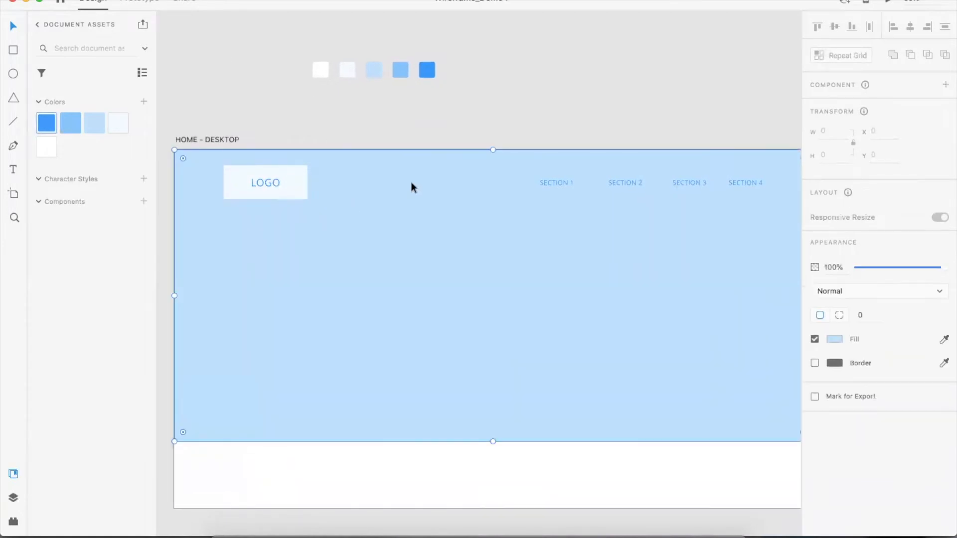
{"action": "scroll", "coordinate": [398, 184], "scroll_direction": "right", "scroll_amount": 1}
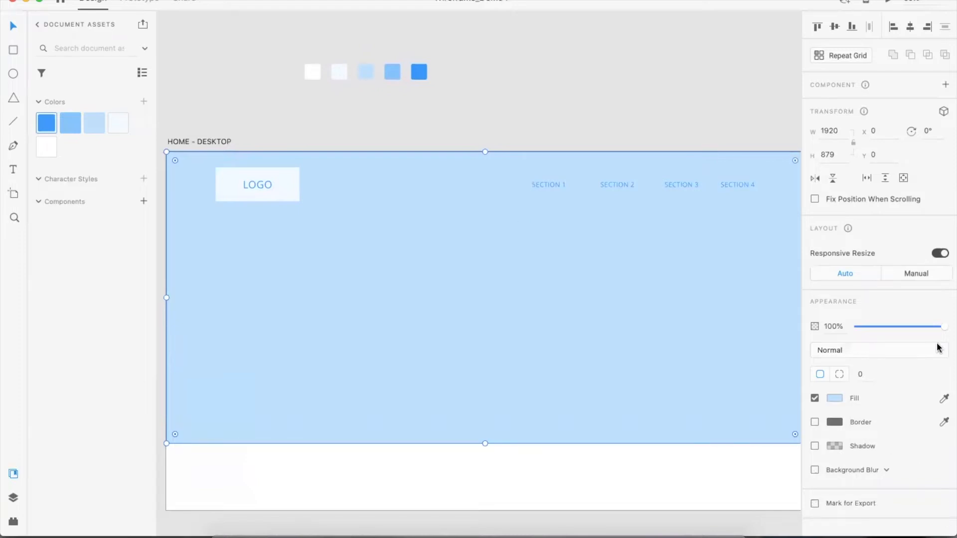
{"action": "left_click_drag", "start_coordinate": [942, 327], "coordinate": [920, 330]}
{"action": "left_click", "coordinate": [557, 126]}
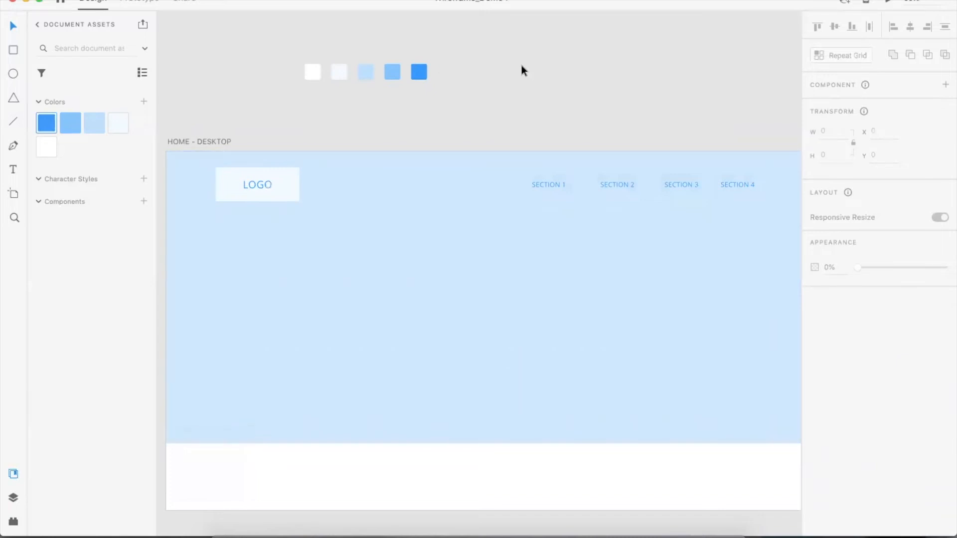
Save the section label's text formatting as a new character style
{"action": "left_click", "coordinate": [549, 186]}
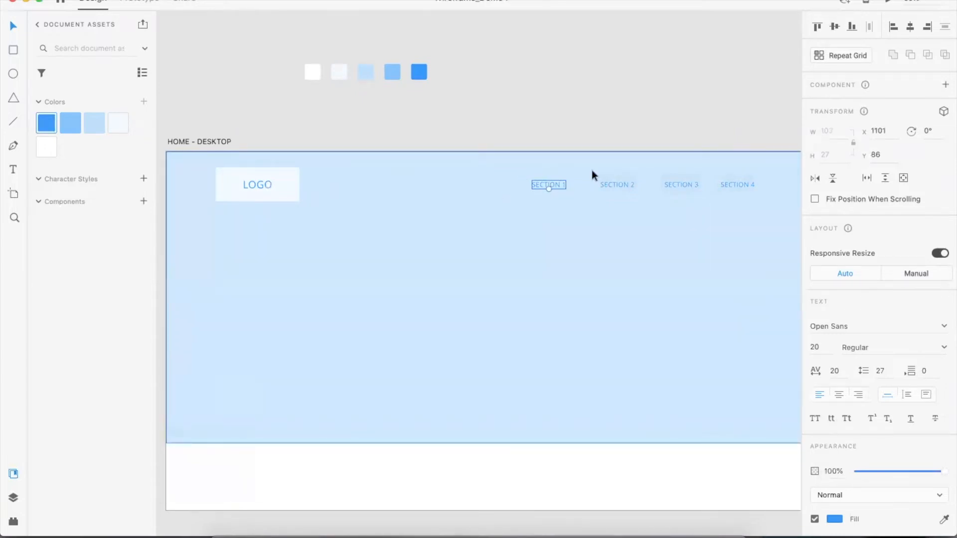
{"action": "scroll", "coordinate": [558, 180], "scroll_direction": "right", "scroll_amount": 2}
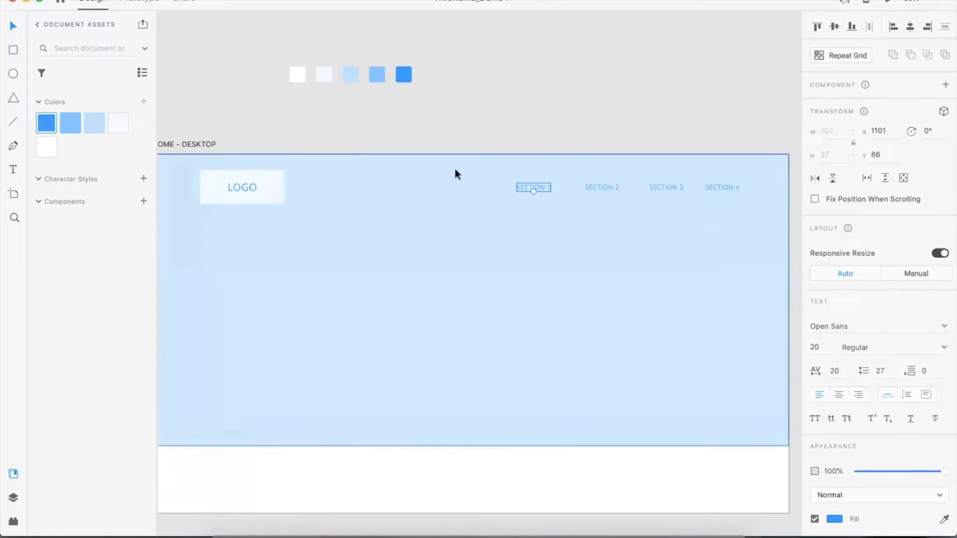
{"action": "left_click", "coordinate": [597, 188]}
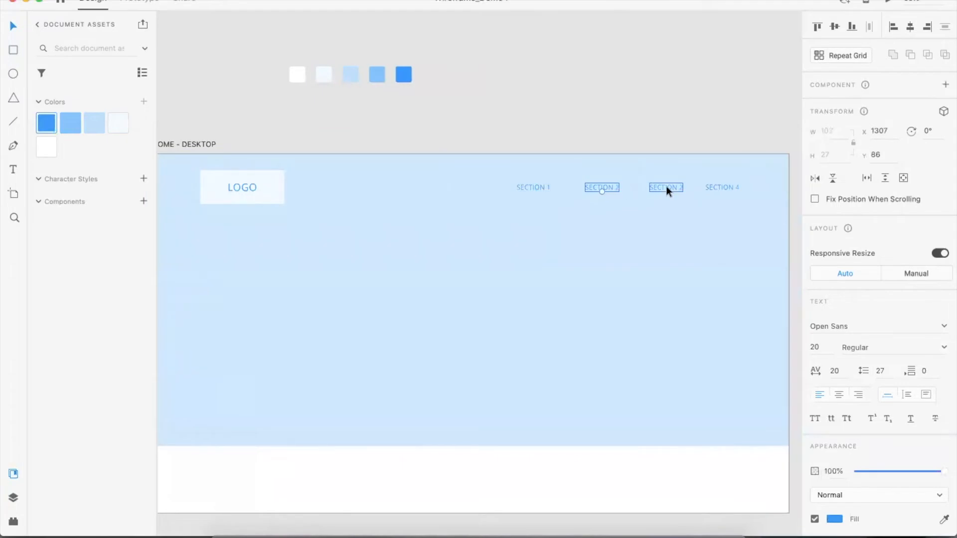
{"action": "left_click", "coordinate": [526, 187]}
{"action": "left_click", "coordinate": [143, 178]}
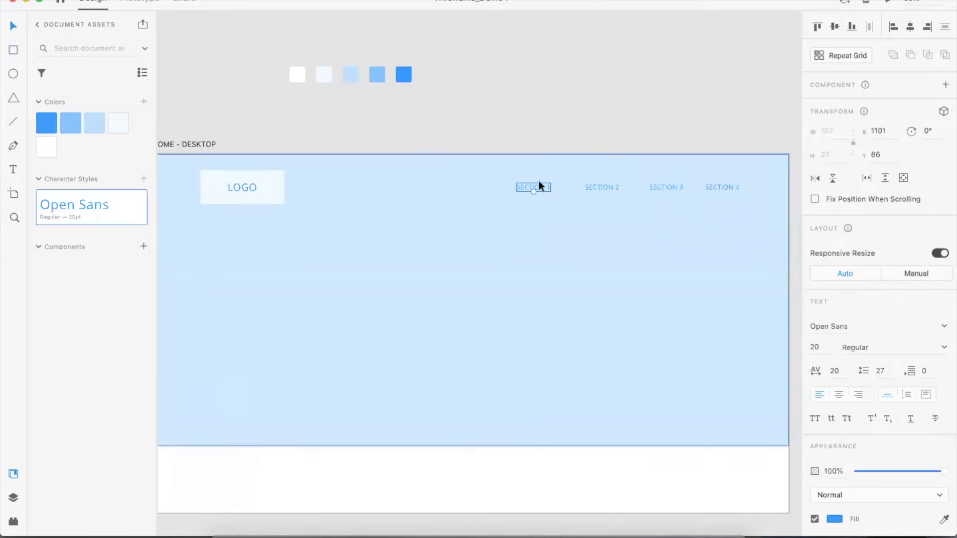
Add a sample text line "HERE IS SOME TEXT" in the hero area
{"action": "left_click", "coordinate": [551, 134]}
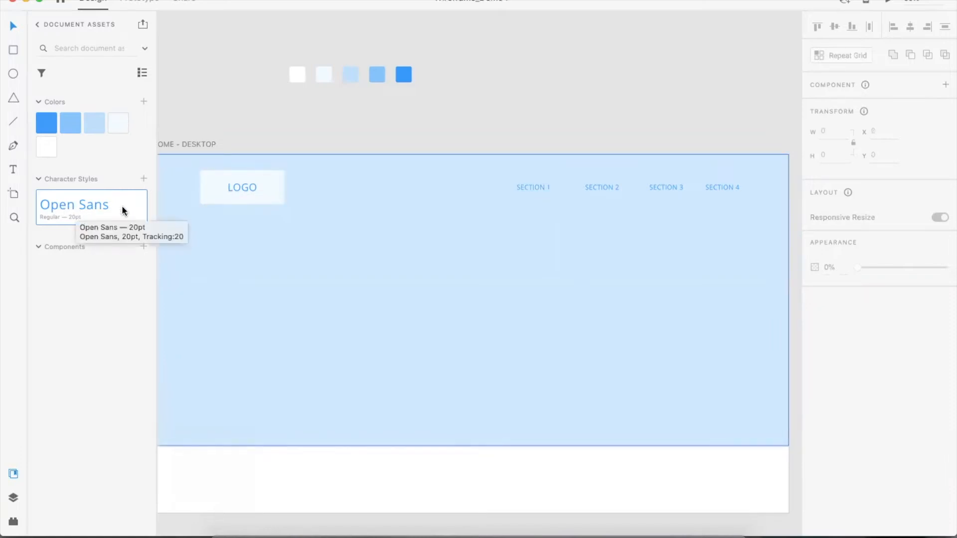
{"action": "left_click", "coordinate": [14, 171]}
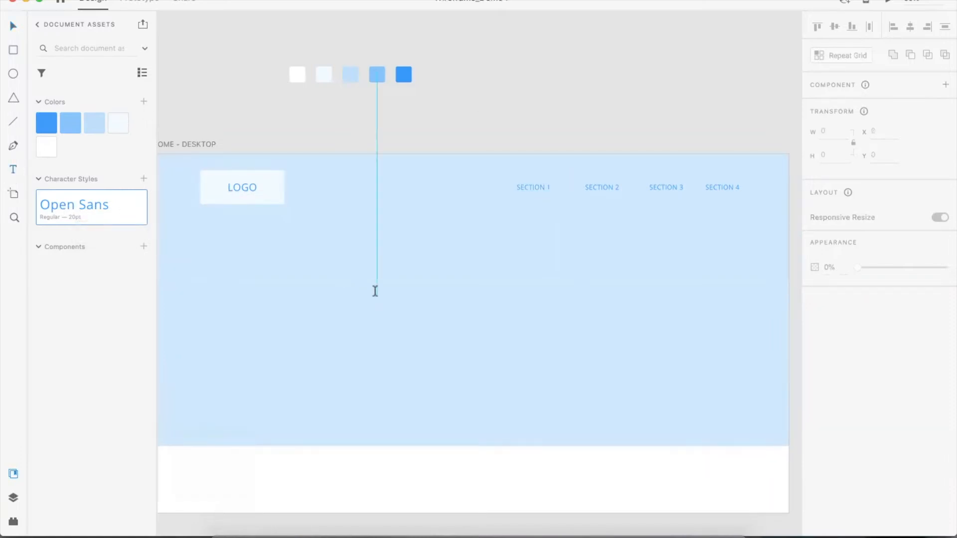
{"action": "left_click", "coordinate": [375, 292]}
{"action": "type", "text": "HERE IS SOME TEXT"}
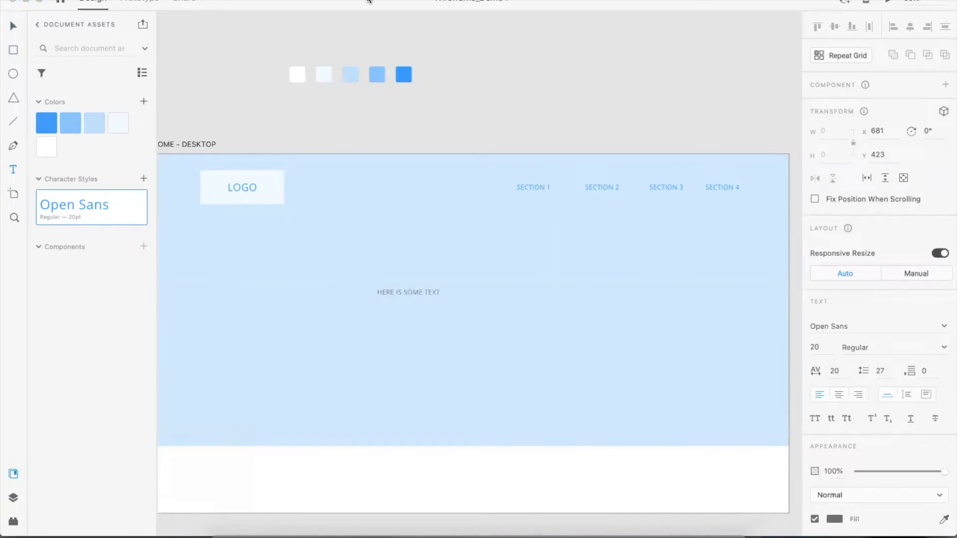
Enlarge the sample text by scaling its box to about 128 pt
{"action": "left_click", "coordinate": [13, 25]}
{"action": "left_click", "coordinate": [80, 211]}
{"action": "left_click", "coordinate": [675, 138]}
{"action": "left_click", "coordinate": [409, 294]}
{"action": "left_click_drag", "start_coordinate": [408, 297], "coordinate": [408, 346]}
Apply the Open Sans character style to the sample text
{"action": "left_click", "coordinate": [506, 237]}
{"action": "left_click", "coordinate": [492, 309]}
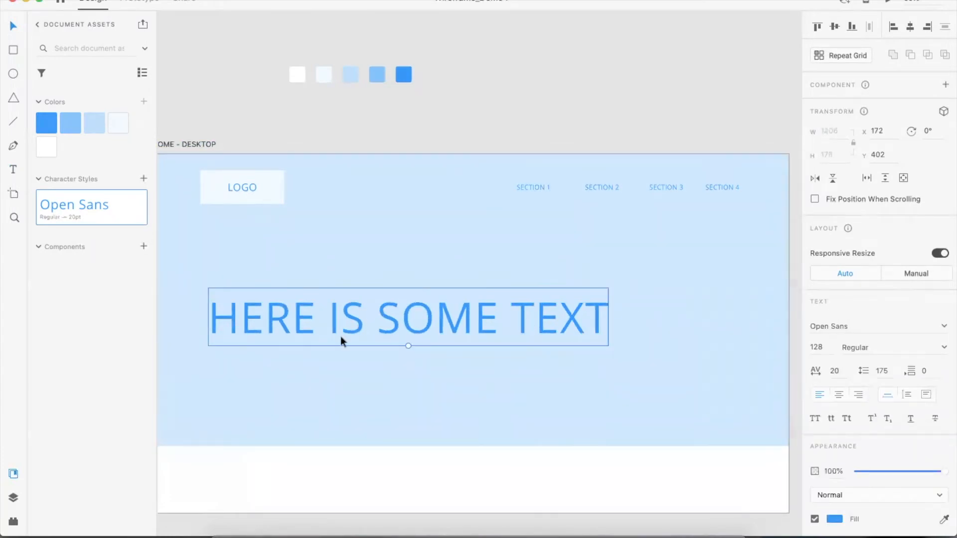
{"action": "left_click", "coordinate": [79, 205]}
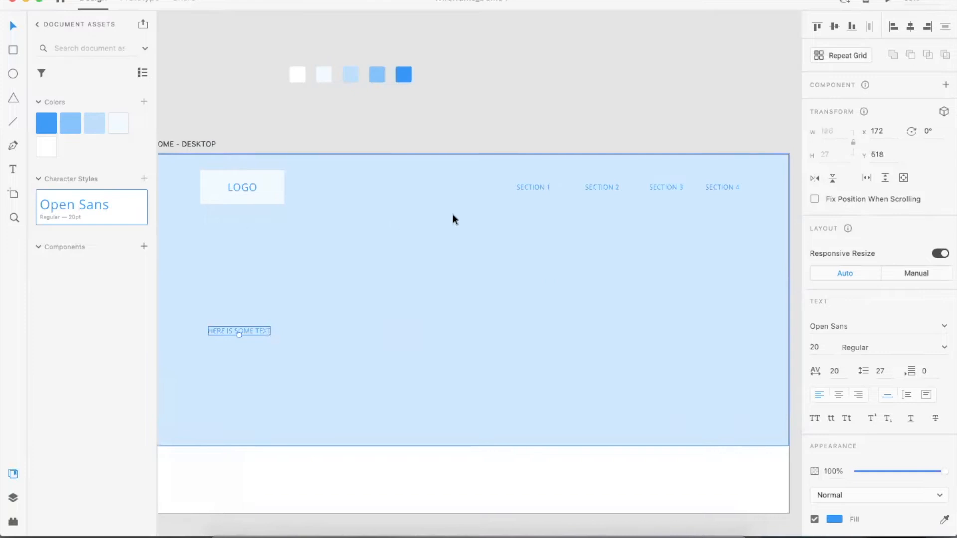
Delete the sample text
{"action": "left_click", "coordinate": [468, 103]}
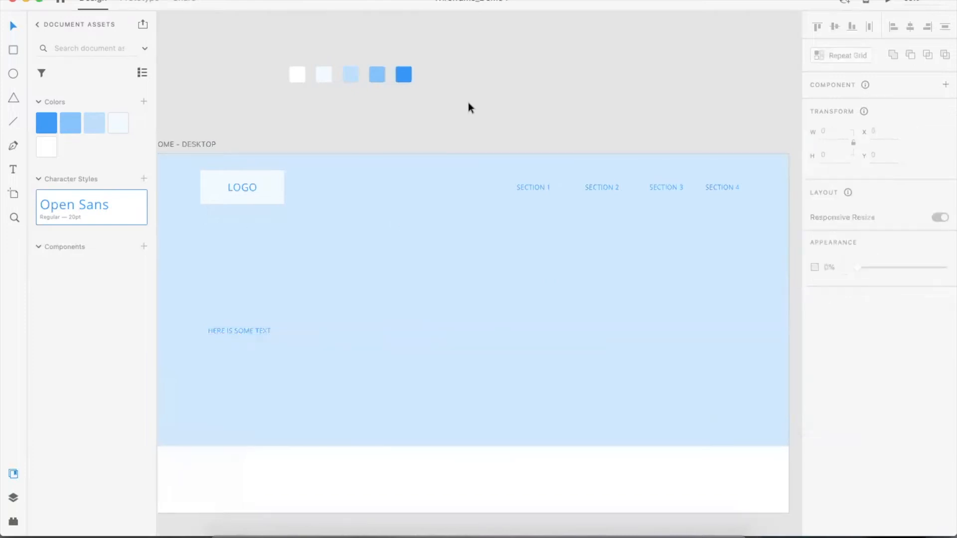
{"action": "left_click", "coordinate": [259, 330]}
{"action": "key", "text": "Delete"}
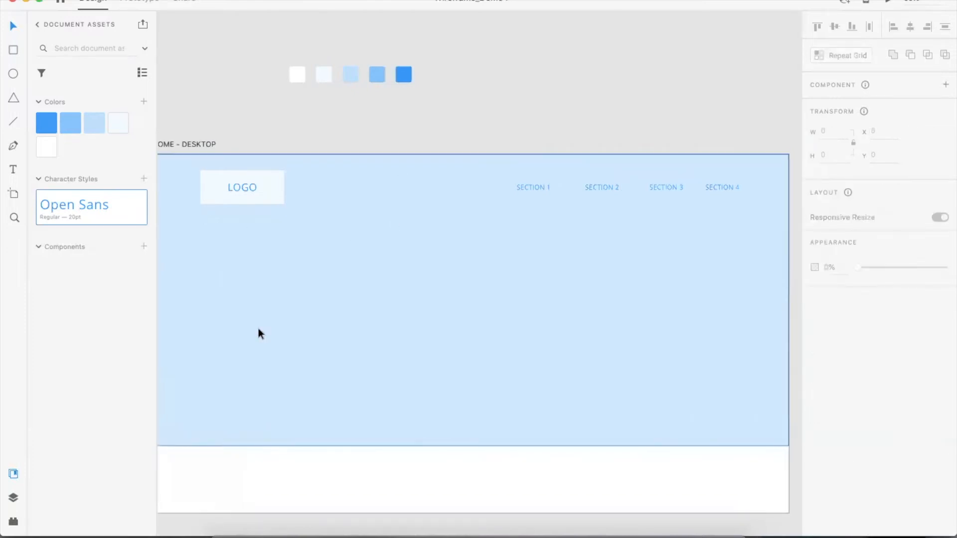
Zoom out and switch to the wireframes-web-2019.08 document
{"action": "key", "text": "super+minus"}
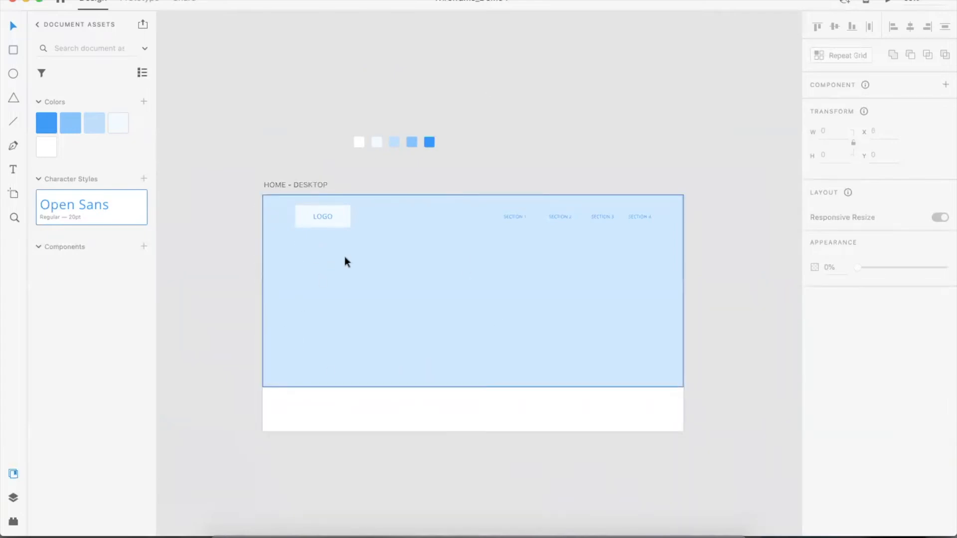
{"action": "left_click", "coordinate": [244, 0]}
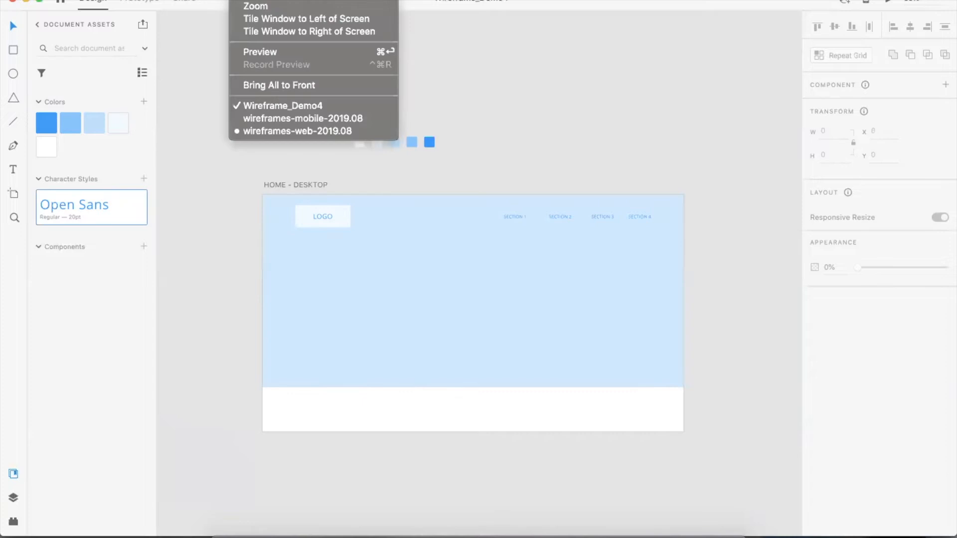
{"action": "left_click", "coordinate": [266, 130]}
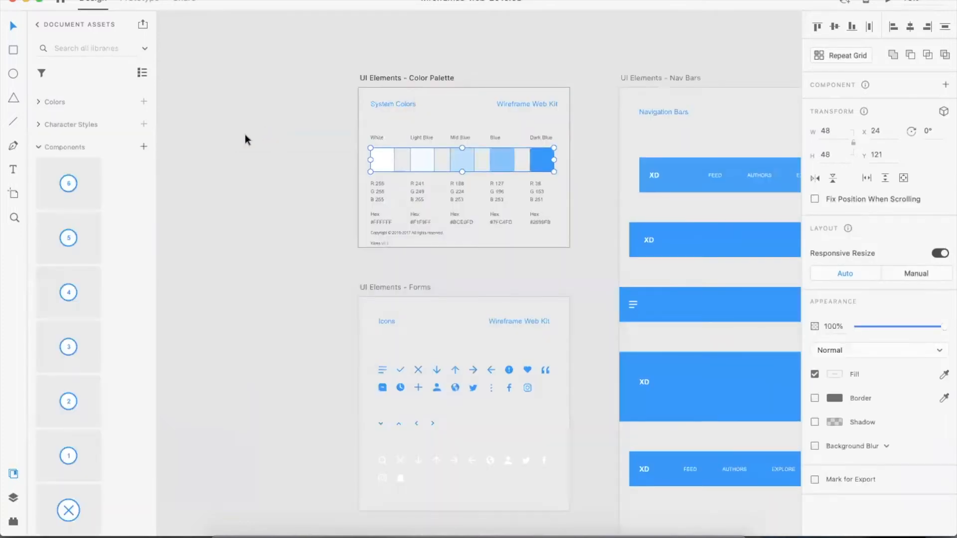
Browse the kit's Landing Sections and copy the image placeholder from 2 Landing
{"action": "left_click", "coordinate": [693, 59]}
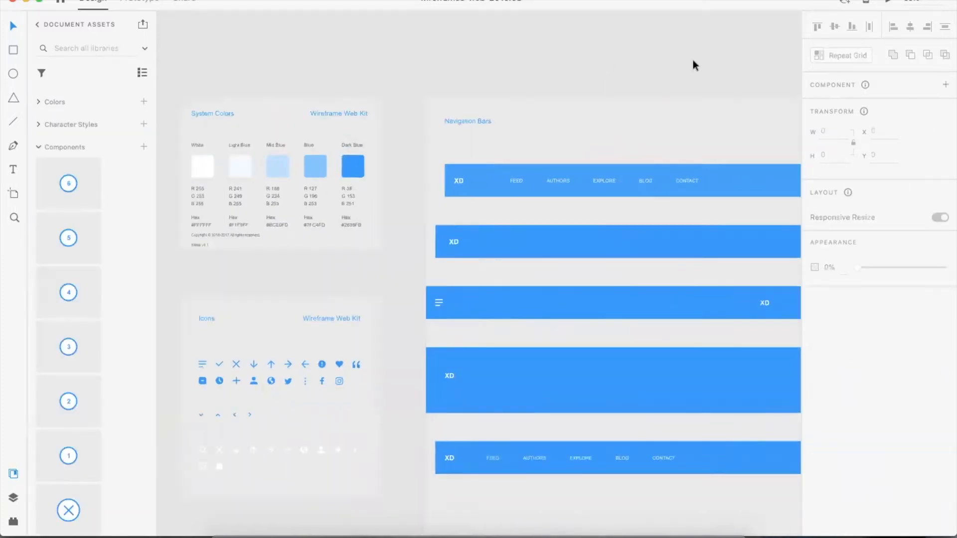
{"action": "scroll", "coordinate": [692, 60], "scroll_direction": "down", "scroll_amount": 5}
{"action": "scroll", "coordinate": [557, 82], "scroll_direction": "up", "scroll_amount": 5}
{"action": "scroll", "coordinate": [557, 82], "scroll_direction": "right", "scroll_amount": 10}
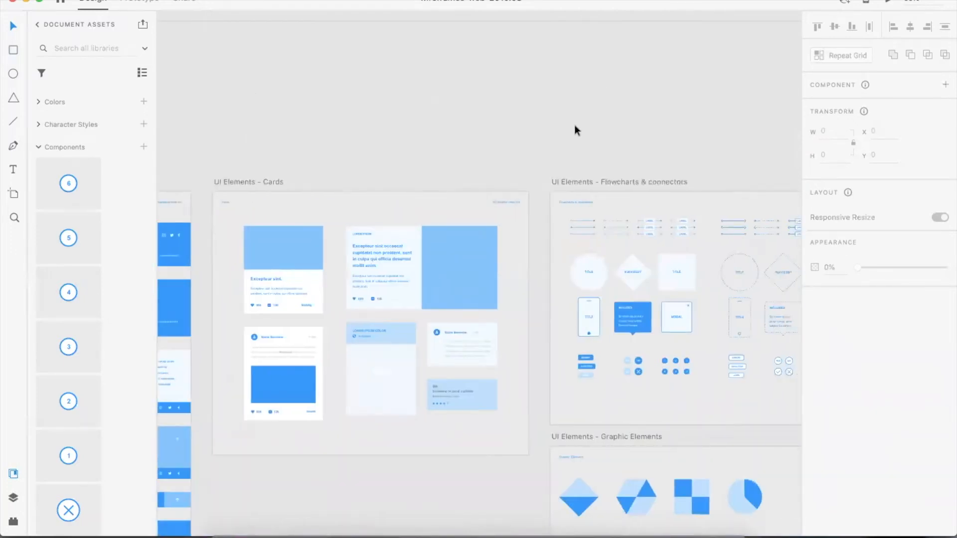
{"action": "left_click", "coordinate": [366, 404]}
{"action": "scroll", "coordinate": [497, 416], "scroll_direction": "down", "scroll_amount": 5}
{"action": "left_click", "coordinate": [497, 415]}
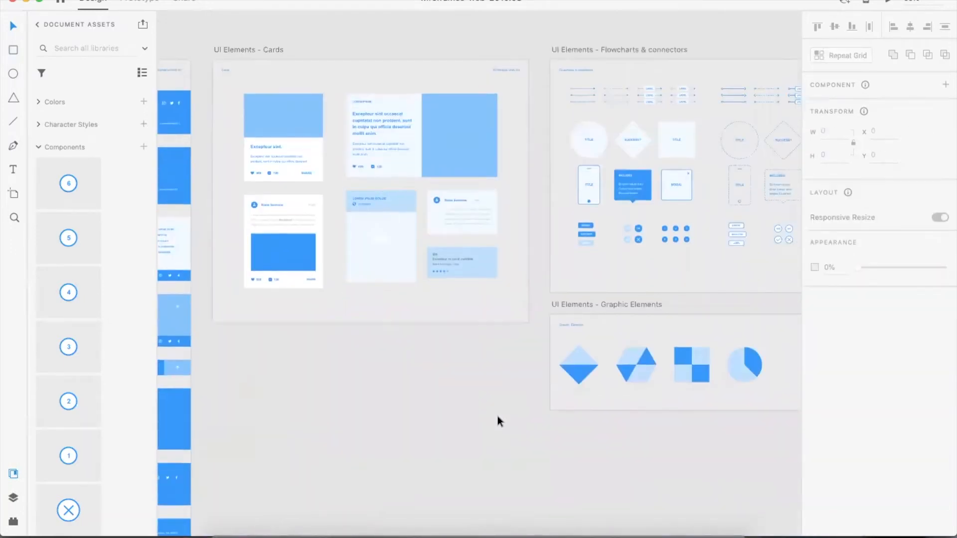
{"action": "scroll", "coordinate": [497, 415], "scroll_direction": "down", "scroll_amount": 5}
{"action": "scroll", "coordinate": [502, 349], "scroll_direction": "up", "scroll_amount": 5}
{"action": "scroll", "coordinate": [502, 296], "scroll_direction": "right", "scroll_amount": 5}
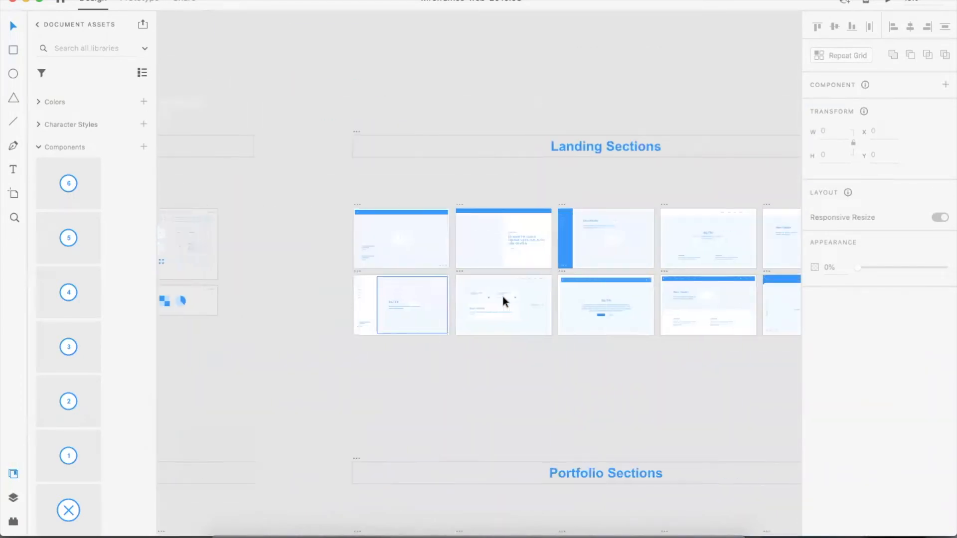
{"action": "left_click", "coordinate": [360, 258]}
{"action": "scroll", "coordinate": [360, 258], "scroll_direction": "up", "scroll_amount": 5}
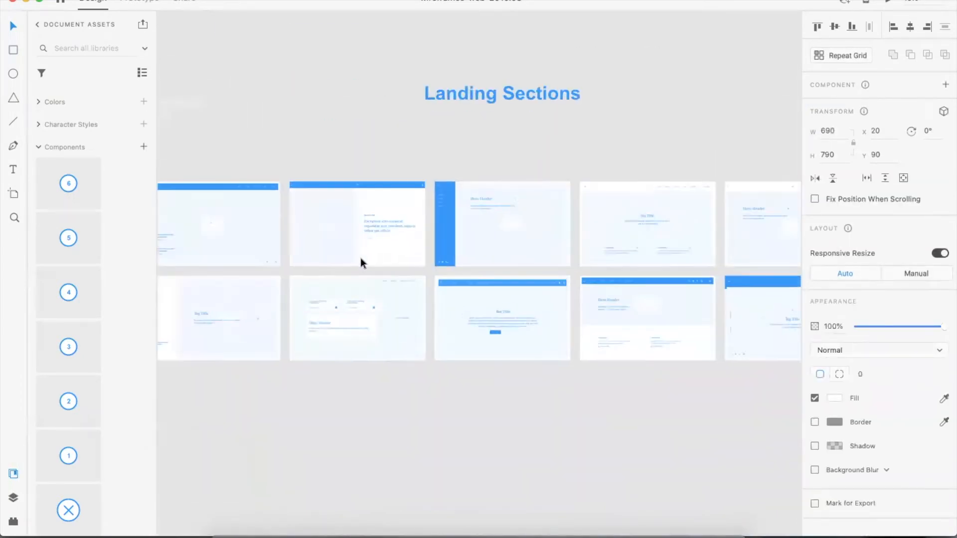
{"action": "scroll", "coordinate": [520, 322], "scroll_direction": "right", "scroll_amount": 3}
{"action": "scroll", "coordinate": [520, 322], "scroll_direction": "up", "scroll_amount": 2}
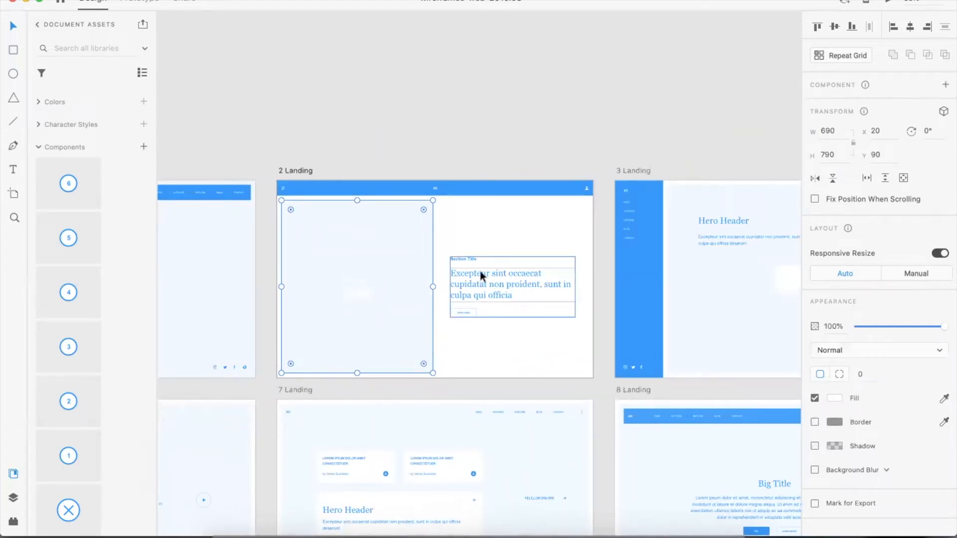
Return to Wireframe_Demo4 and paste the image placeholder below the logo
{"action": "left_click", "coordinate": [246, 0]}
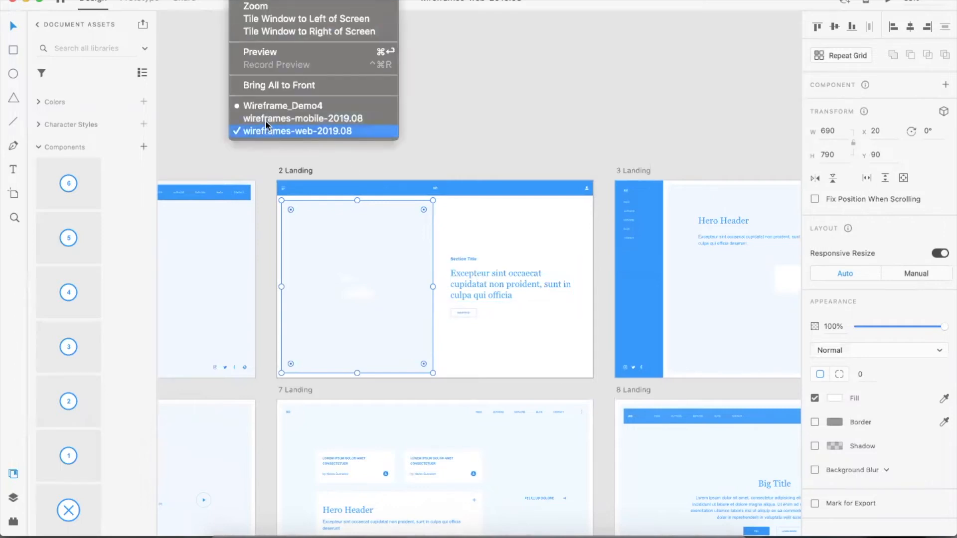
{"action": "left_click", "coordinate": [264, 104]}
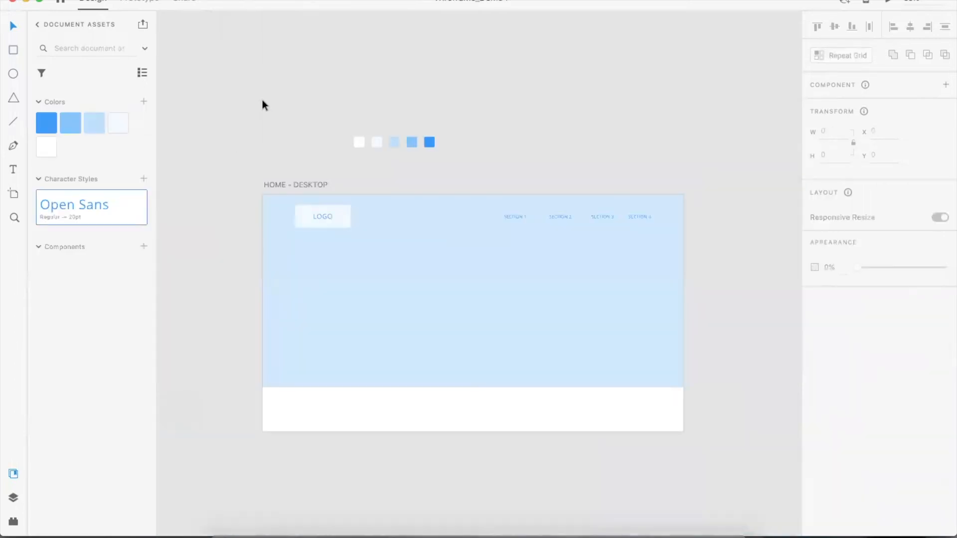
{"action": "key", "text": "super+v"}
{"action": "left_click_drag", "start_coordinate": [414, 251], "coordinate": [340, 277]}
{"action": "left_click", "coordinate": [423, 461]}
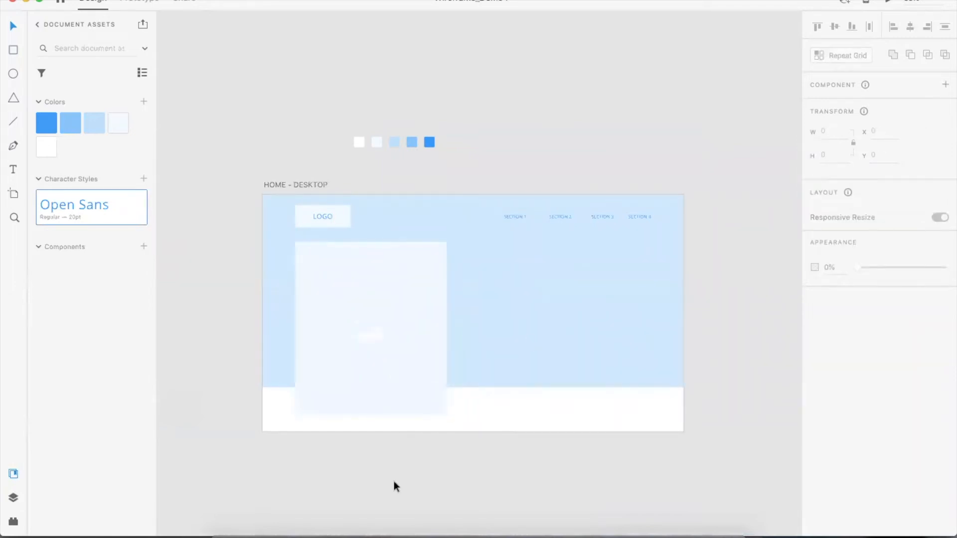
Shorten the hero background rectangle slightly from its bottom edge
{"action": "left_click", "coordinate": [526, 366]}
{"action": "left_click_drag", "start_coordinate": [473, 386], "coordinate": [474, 370]}
{"action": "left_click", "coordinate": [535, 426]}
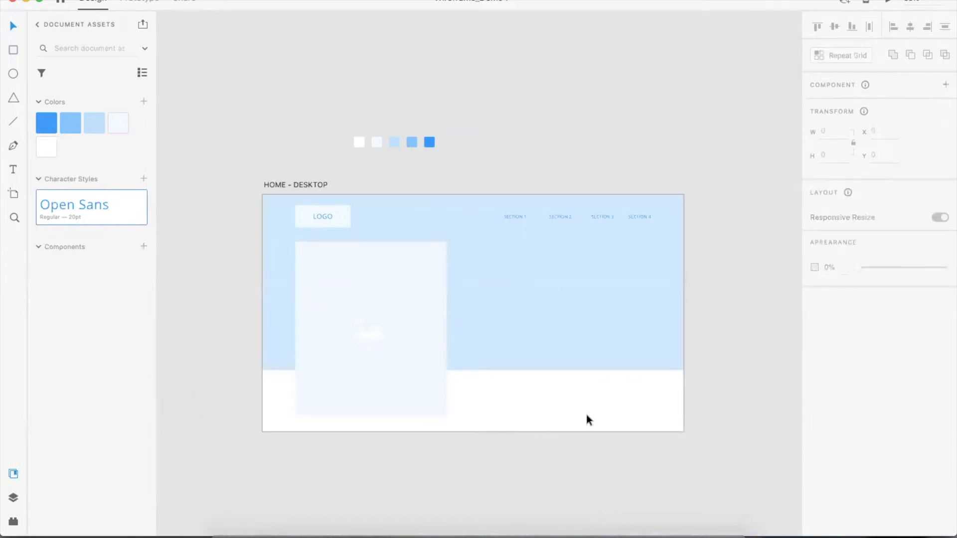
In wireframes-web-2019.08, copy the section title, paragraph and button group from 2 Landing
{"action": "left_click", "coordinate": [247, 0]}
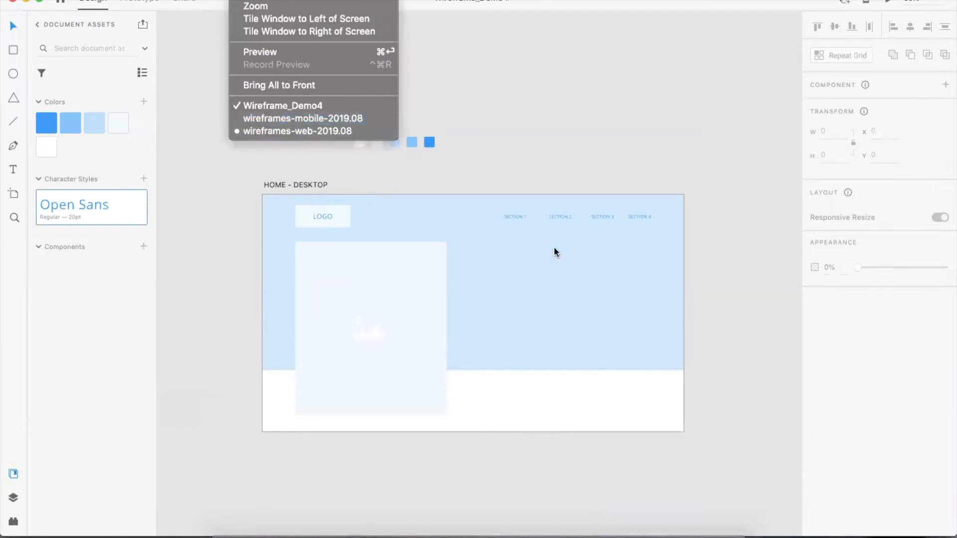
{"action": "left_click", "coordinate": [262, 131]}
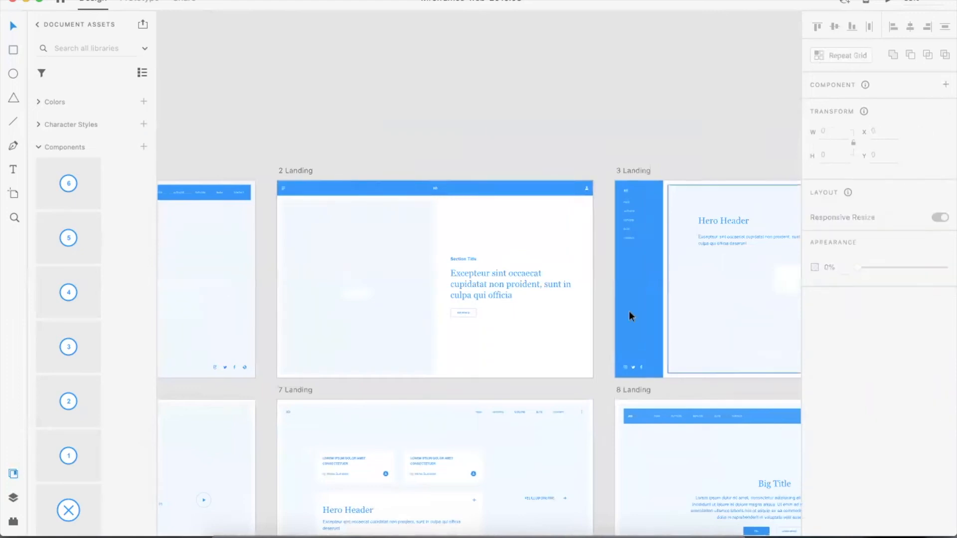
{"action": "left_click", "coordinate": [471, 310]}
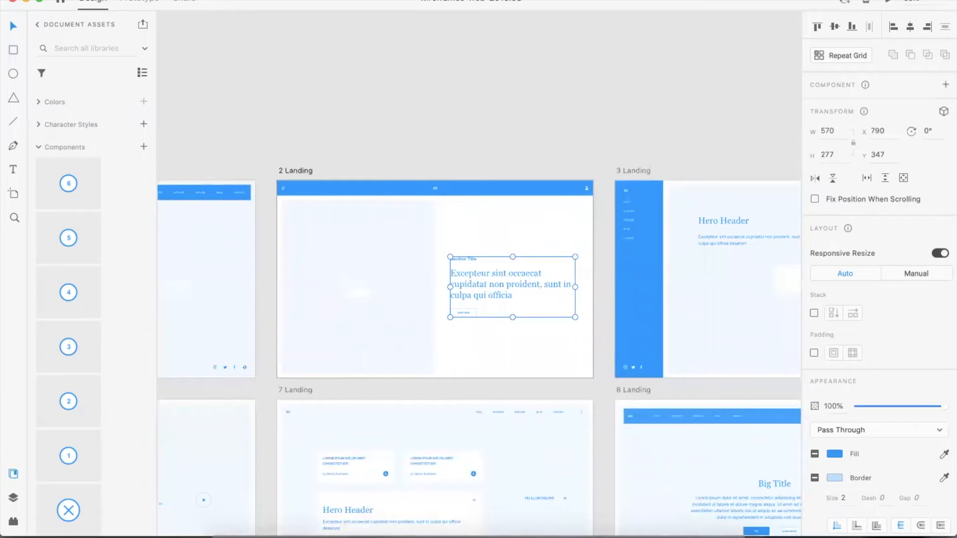
Return to Wireframe_Demo4 and paste the text group beside the image placeholder
{"action": "left_click", "coordinate": [250, 0]}
{"action": "left_click", "coordinate": [279, 105]}
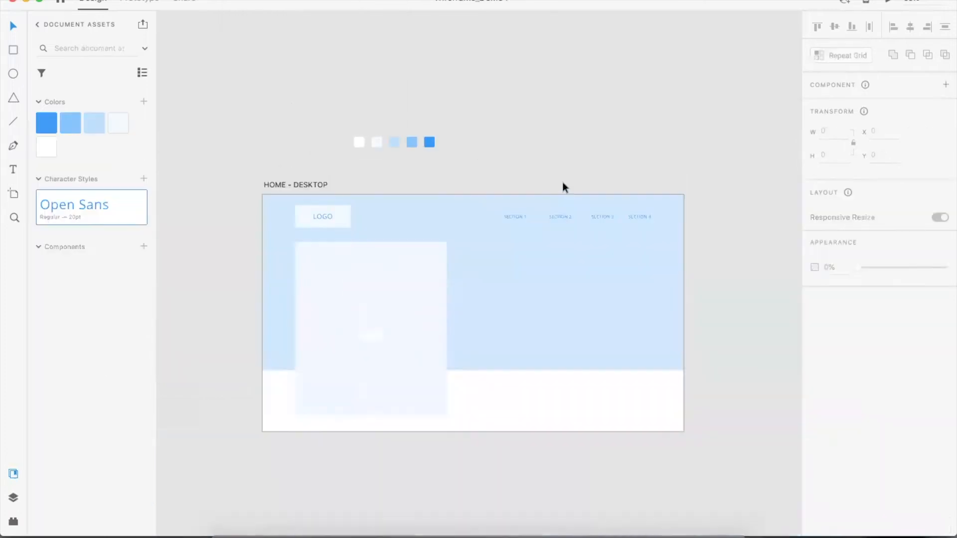
{"action": "key", "text": "super+v"}
{"action": "left_click_drag", "start_coordinate": [460, 306], "coordinate": [490, 300]}
Toggle the layout grid on and off to check the text group's alignment
{"action": "key", "text": "super+shift+apostrophe"}
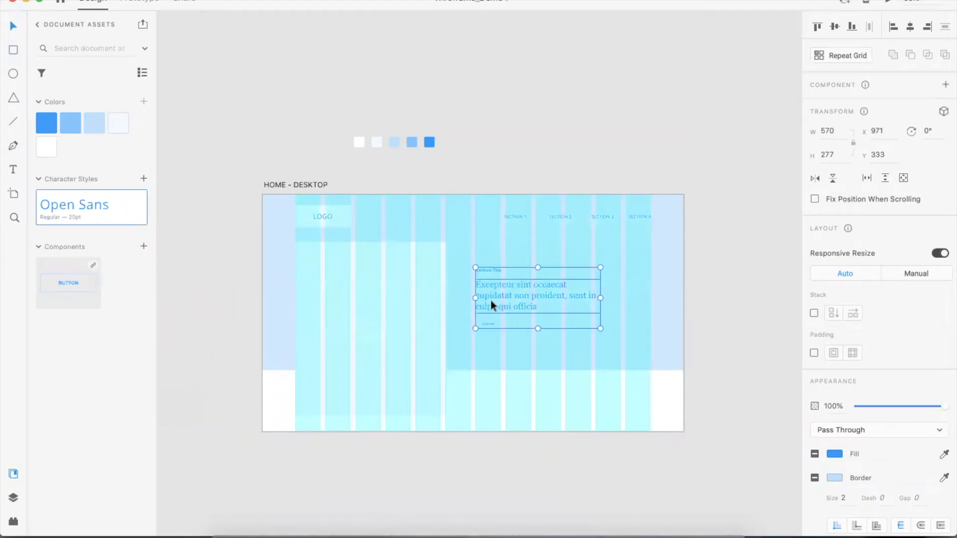
{"action": "key", "text": "super+shift+apostrophe"}
{"action": "left_click", "coordinate": [545, 154]}
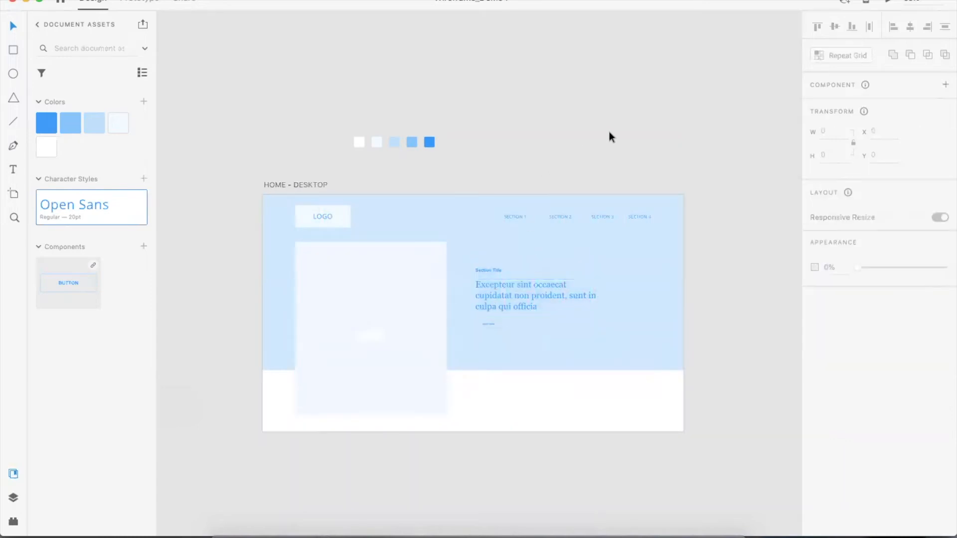
{"action": "left_click", "coordinate": [536, 294]}
{"action": "left_click_drag", "start_coordinate": [599, 328], "coordinate": [617, 336]}
{"action": "key", "text": "super+z"}
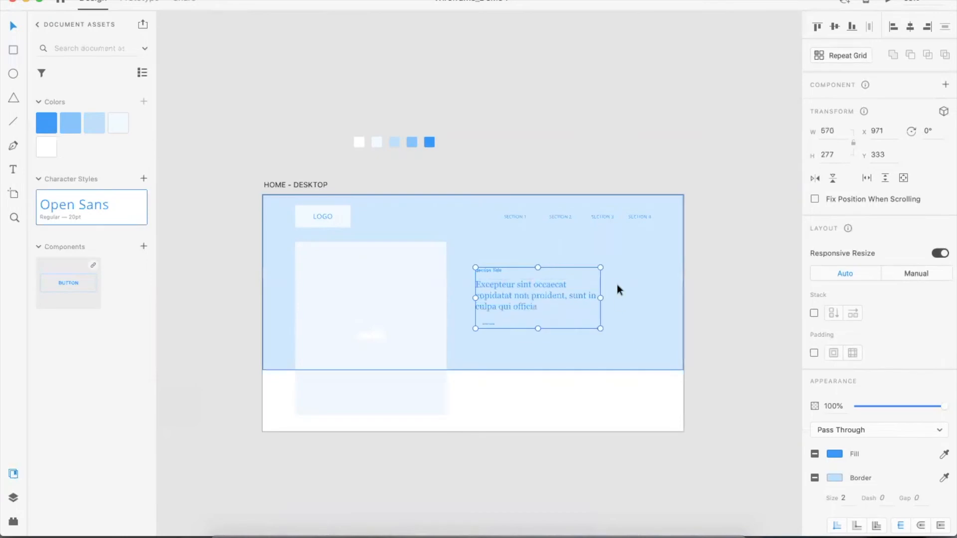
Widen the paragraph text box to 800 wide, using the layout grid as a guide
{"action": "key", "text": "super+equal"}
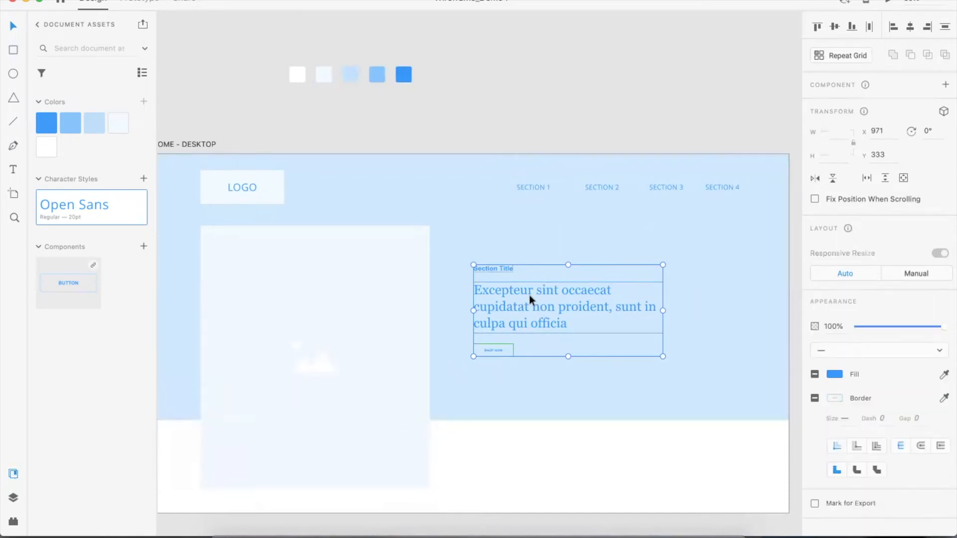
{"action": "left_click", "coordinate": [605, 119]}
{"action": "double_click", "coordinate": [615, 295]}
{"action": "key", "text": "Escape"}
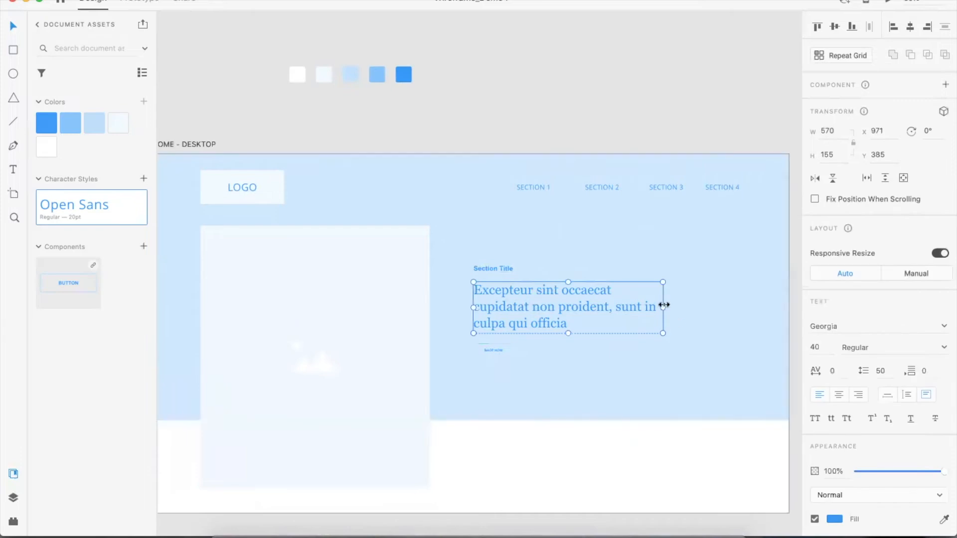
{"action": "key", "text": "shift+super+apostrophe"}
{"action": "left_click_drag", "start_coordinate": [662, 305], "coordinate": [737, 307]}
{"action": "key", "text": "shift+super+apostrophe"}
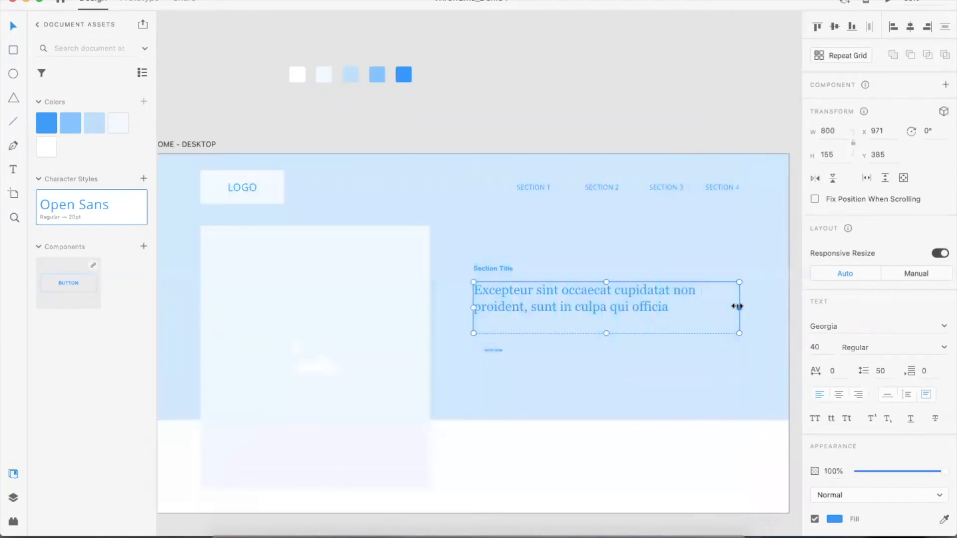
Move the SHOP NOW button up to sit directly under the paragraph
{"action": "left_click", "coordinate": [457, 105]}
{"action": "left_click_drag", "start_coordinate": [504, 354], "coordinate": [506, 343]}
{"action": "key", "text": "super+plus"}
{"action": "key", "text": "super+plus"}
{"action": "key", "text": "super+plus"}
{"action": "left_click_drag", "start_coordinate": [544, 379], "coordinate": [445, 242]}
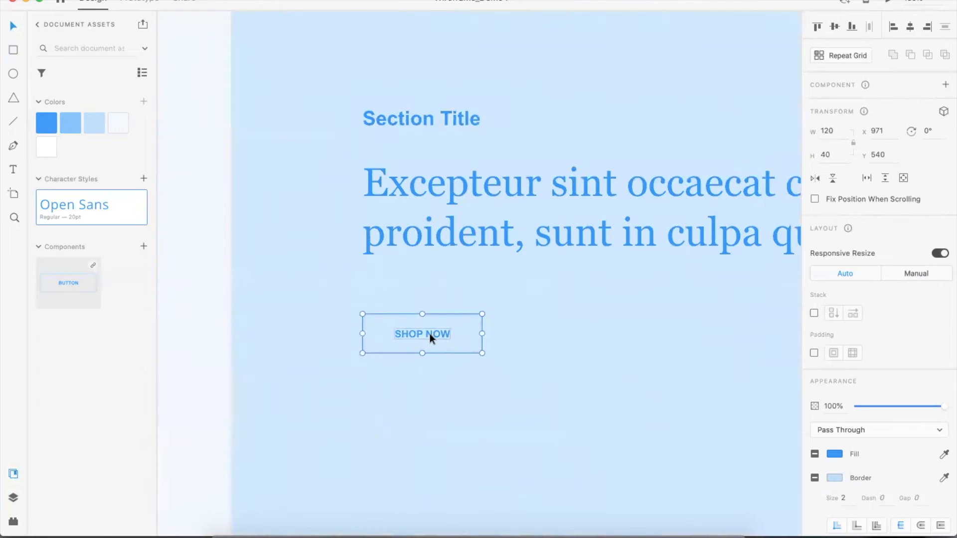
Ungroup the SHOP NOW button and give its rectangle a white fill
{"action": "key", "text": "shift+super+g"}
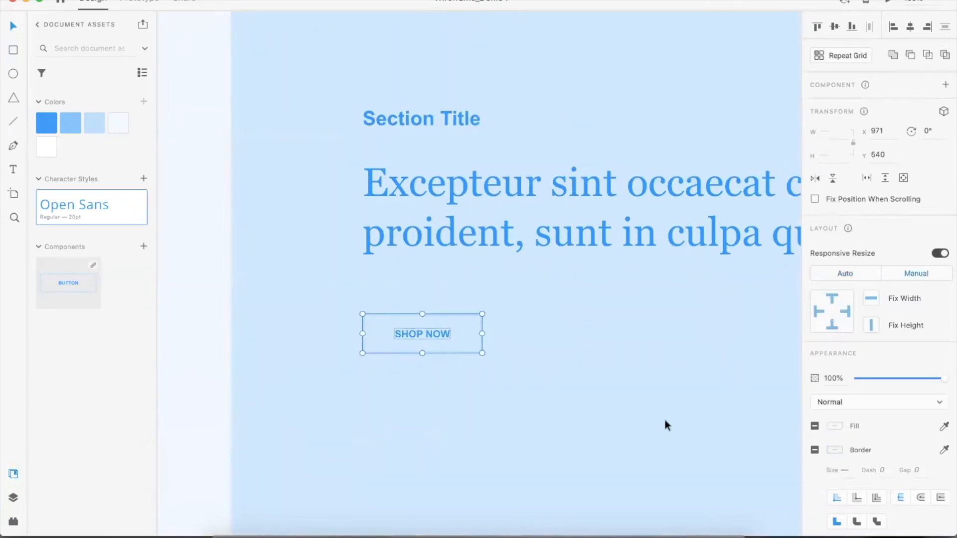
{"action": "left_click", "coordinate": [453, 327]}
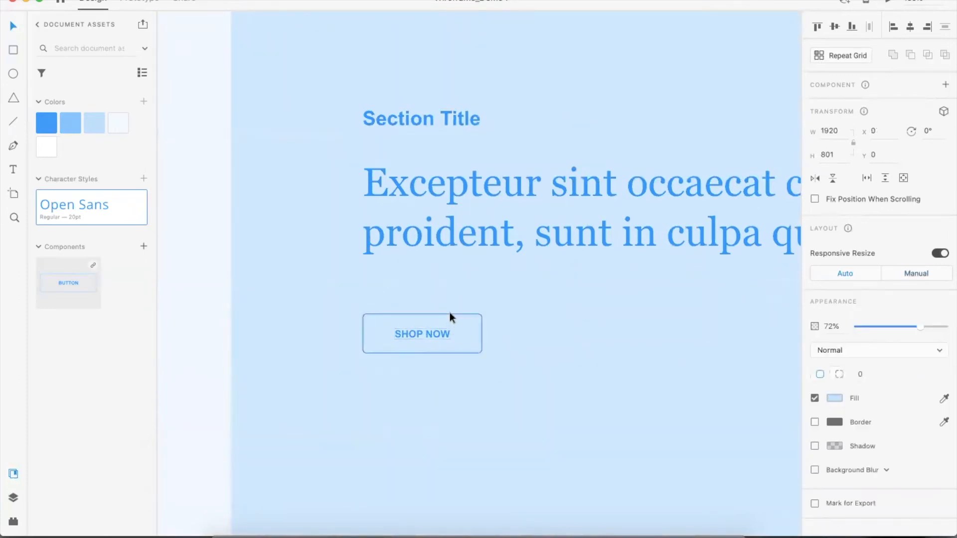
{"action": "left_click", "coordinate": [446, 312]}
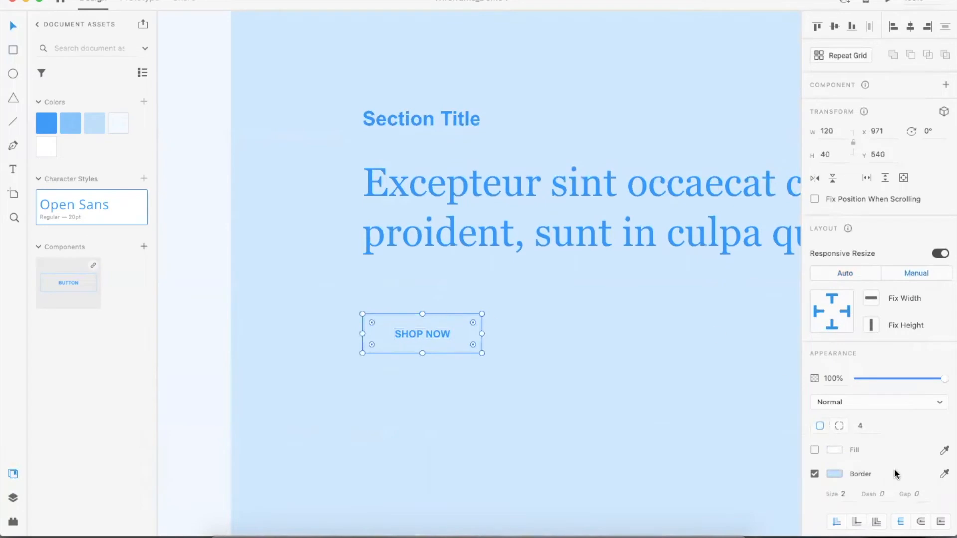
{"action": "left_click", "coordinate": [814, 450]}
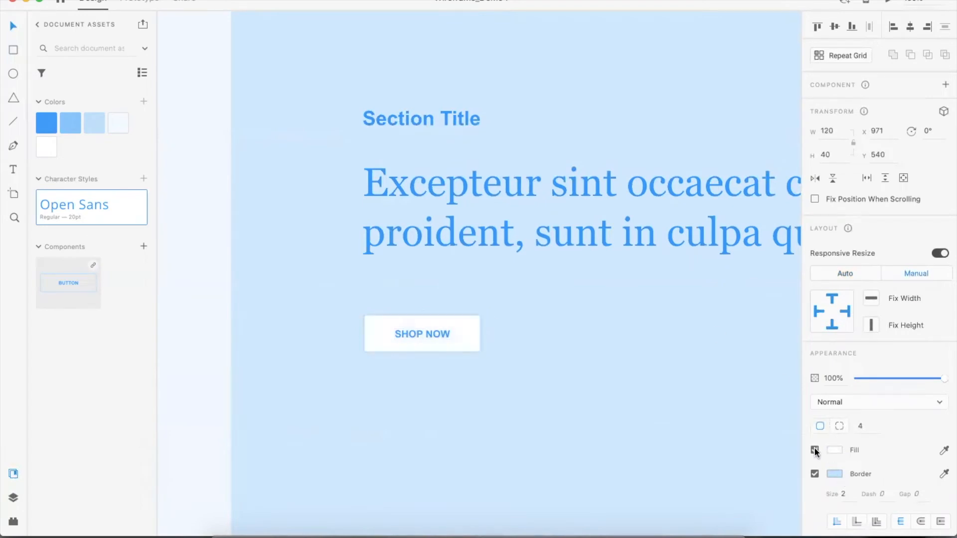
Try to apply the dark blue color swatch to the button rectangle, undoing each attempt
{"action": "left_click", "coordinate": [833, 476]}
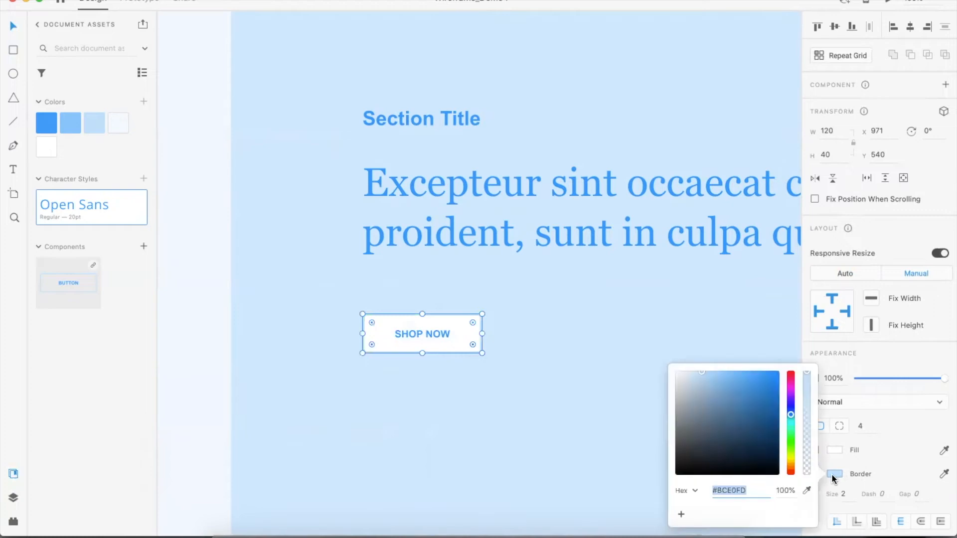
{"action": "left_click", "coordinate": [49, 126]}
{"action": "key", "text": "super+z"}
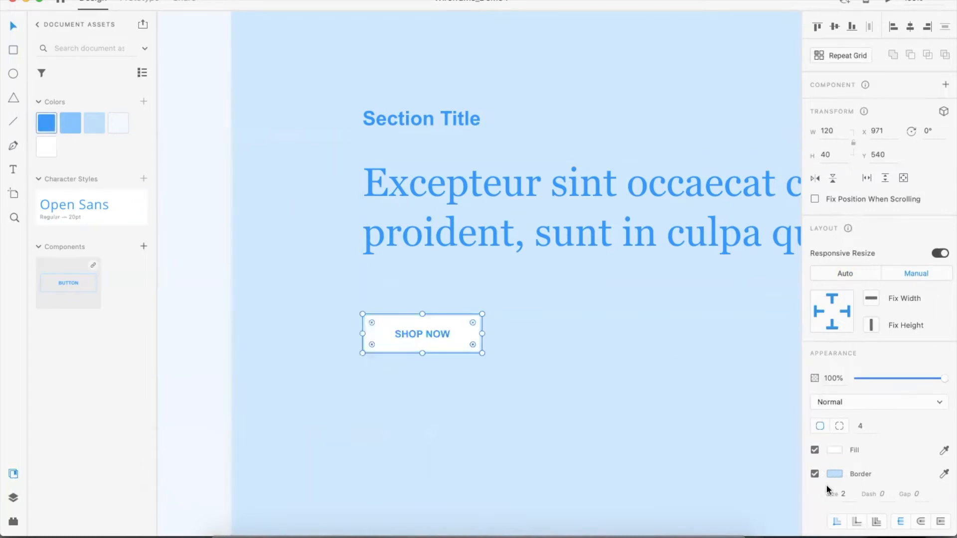
{"action": "left_click", "coordinate": [834, 474]}
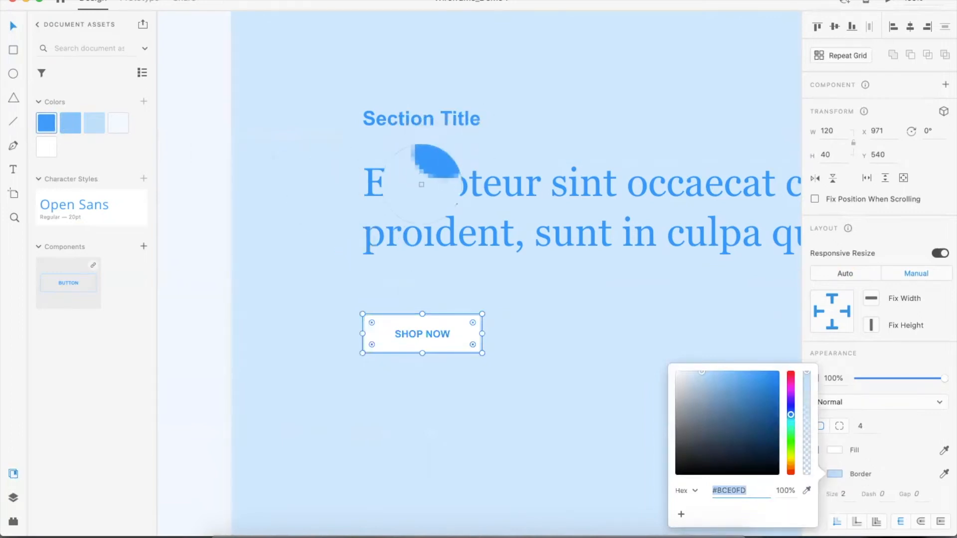
{"action": "left_click", "coordinate": [419, 177]}
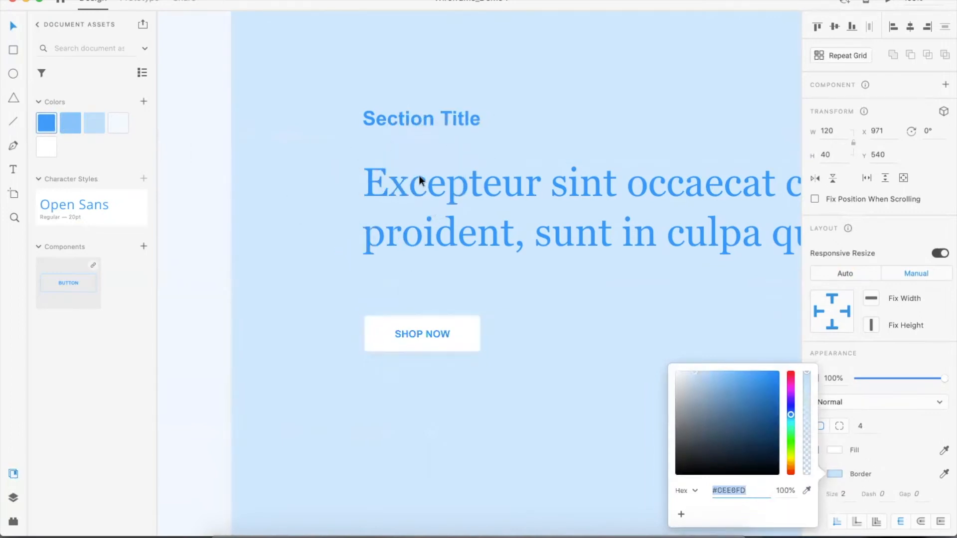
{"action": "left_click", "coordinate": [49, 118]}
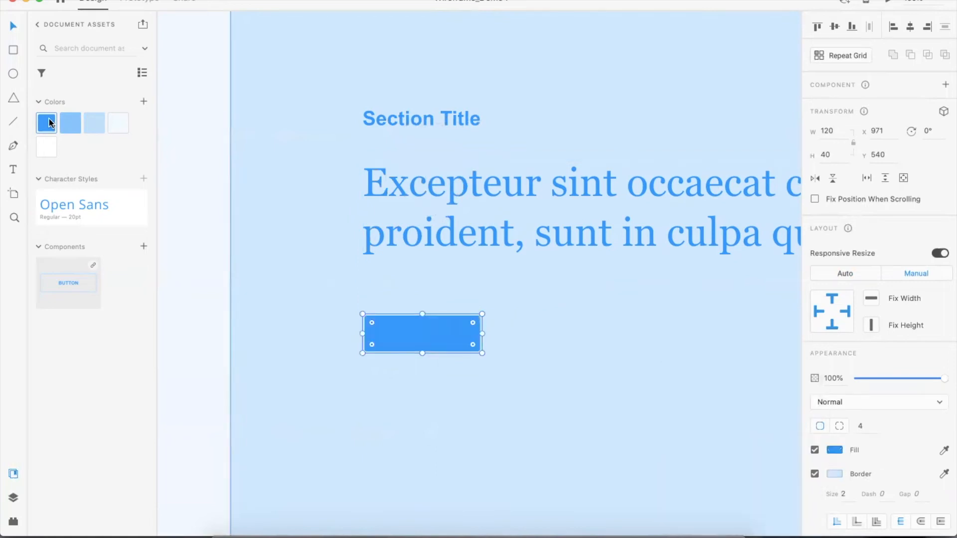
{"action": "key", "text": "super+z"}
Set the button's border color to #2699FB by sampling the paragraph text with the eyedropper
{"action": "left_click", "coordinate": [833, 475]}
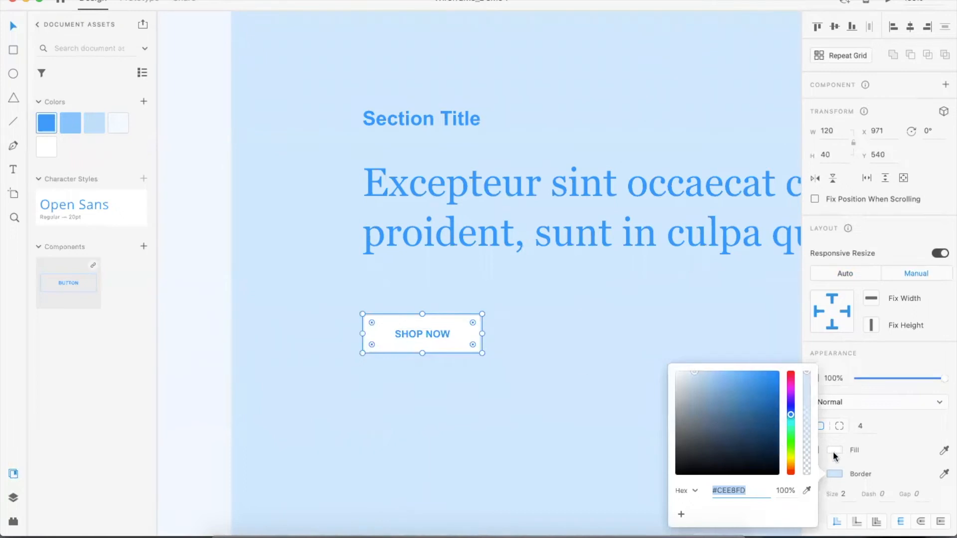
{"action": "left_click", "coordinate": [806, 492]}
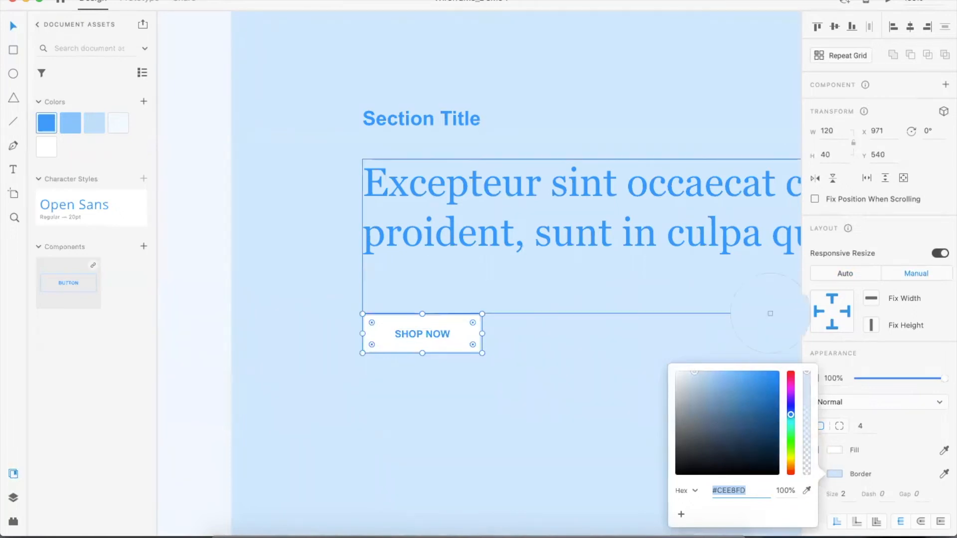
{"action": "left_click", "coordinate": [624, 234]}
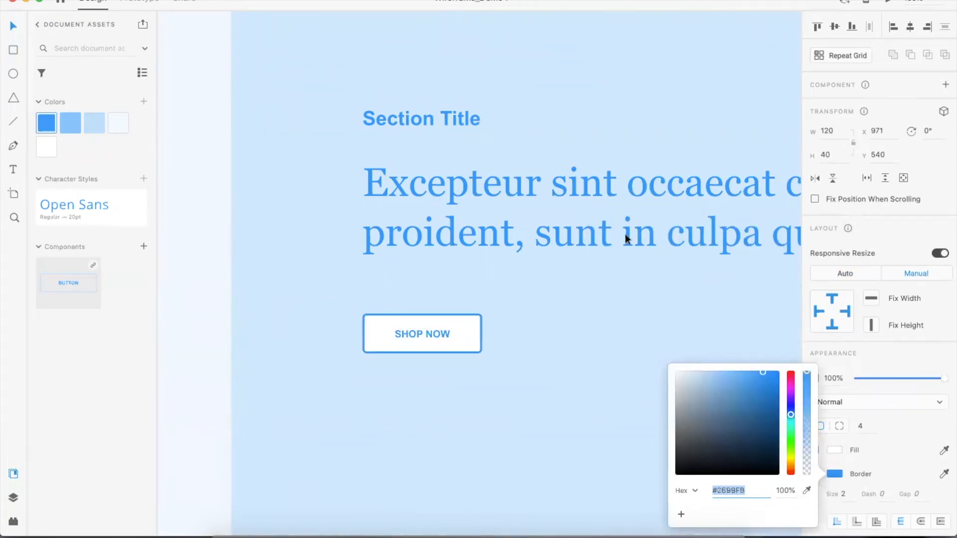
{"action": "left_click", "coordinate": [591, 346]}
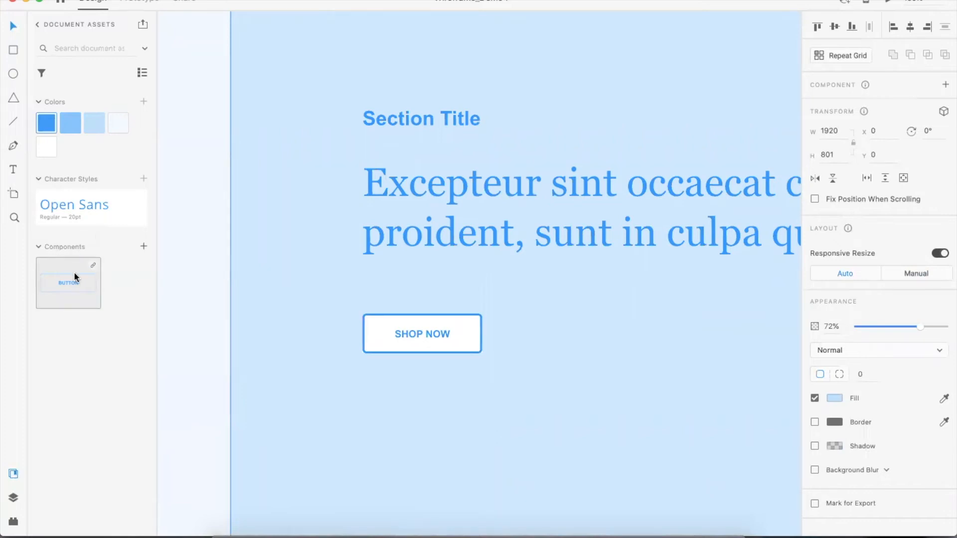
Select the whole SHOP NOW button and make it a component
{"action": "double_click", "coordinate": [424, 333]}
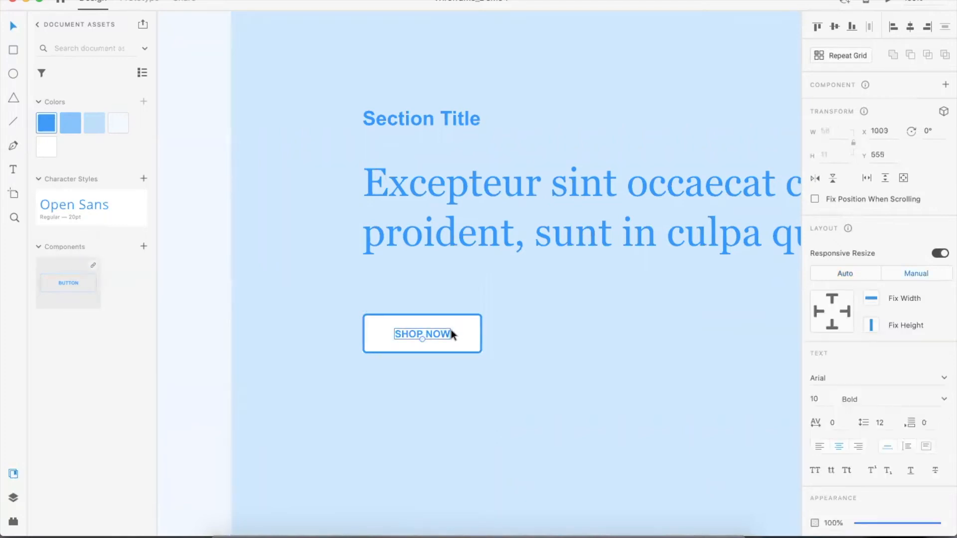
{"action": "left_click", "coordinate": [468, 322]}
{"action": "key", "text": "Escape"}
{"action": "scroll", "coordinate": [458, 323], "scroll_direction": "up", "scroll_amount": 1}
{"action": "right_click", "coordinate": [449, 324]}
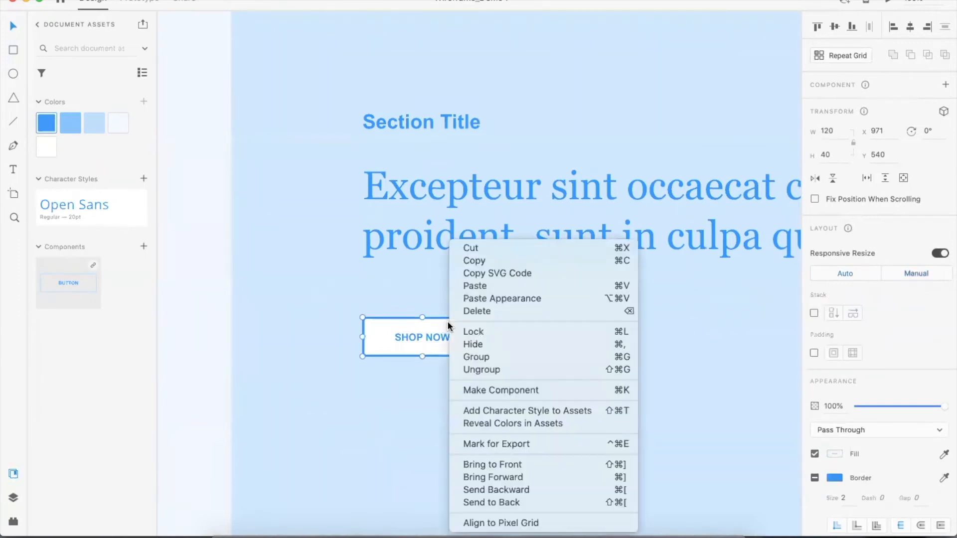
{"action": "left_click", "coordinate": [501, 390]}
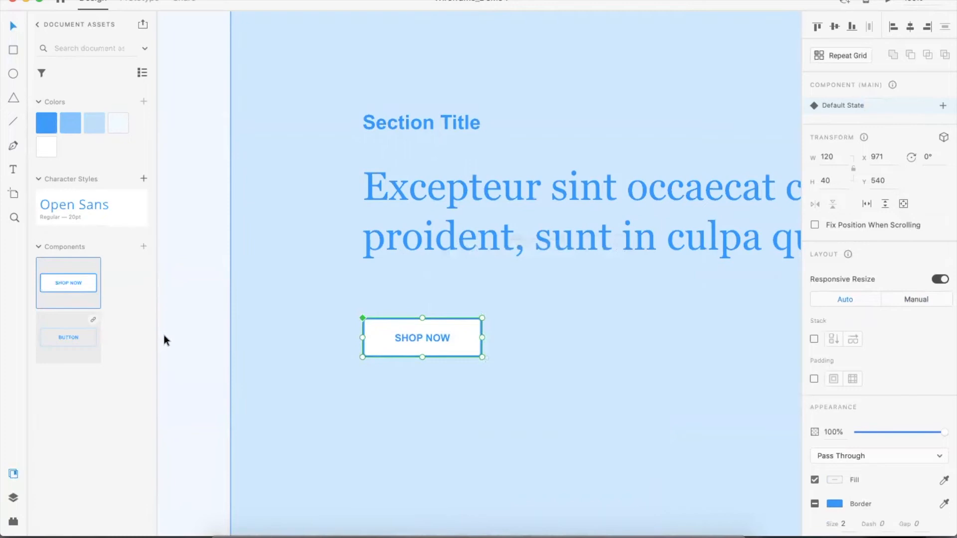
Add the Section Title's Arial text style to the document's character styles
{"action": "left_click", "coordinate": [242, 323]}
{"action": "key", "text": "super+minus"}
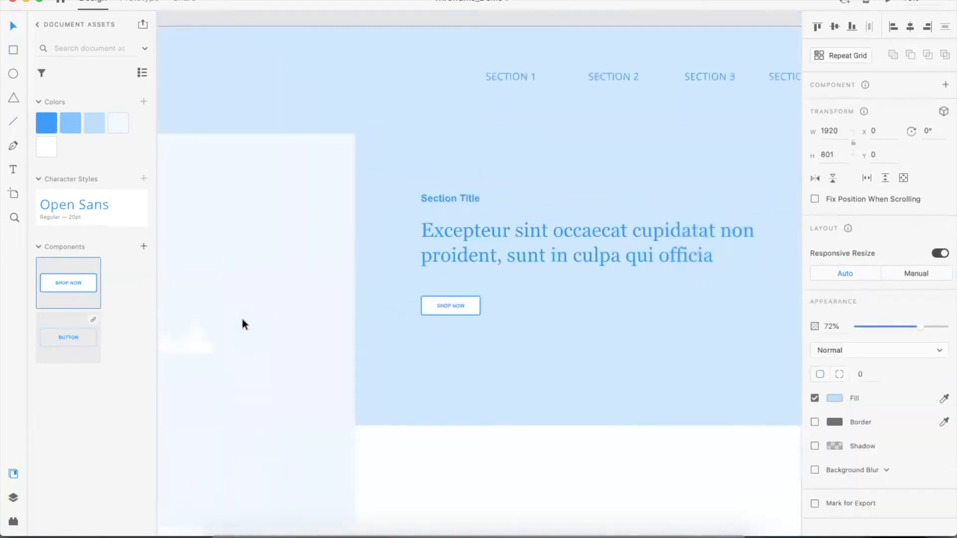
{"action": "key", "text": "super+minus"}
{"action": "left_click", "coordinate": [472, 240]}
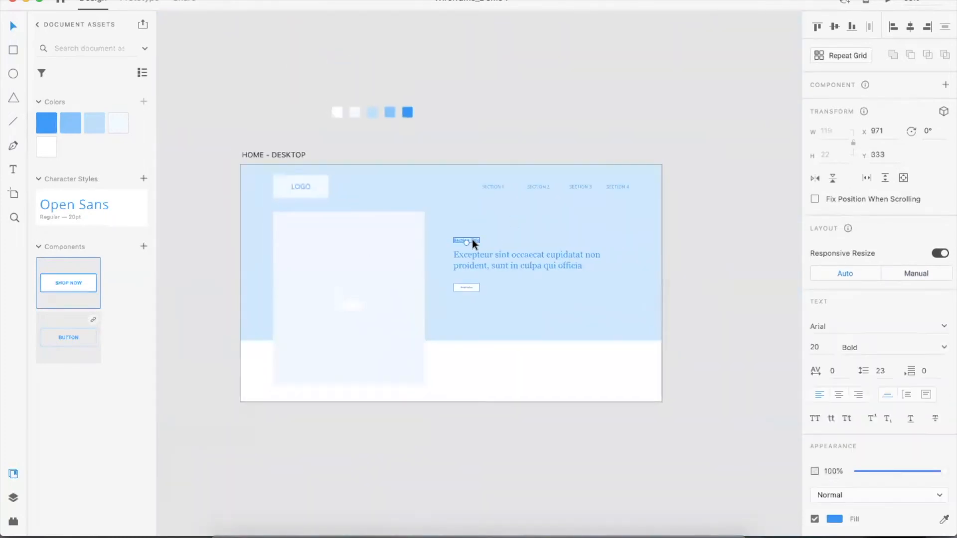
{"action": "key", "text": "super+equal"}
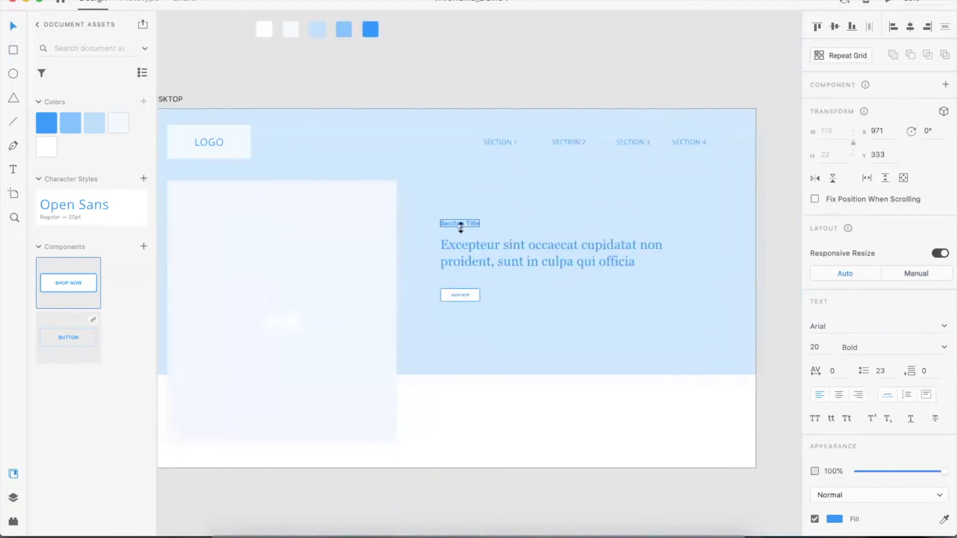
{"action": "left_click", "coordinate": [470, 248]}
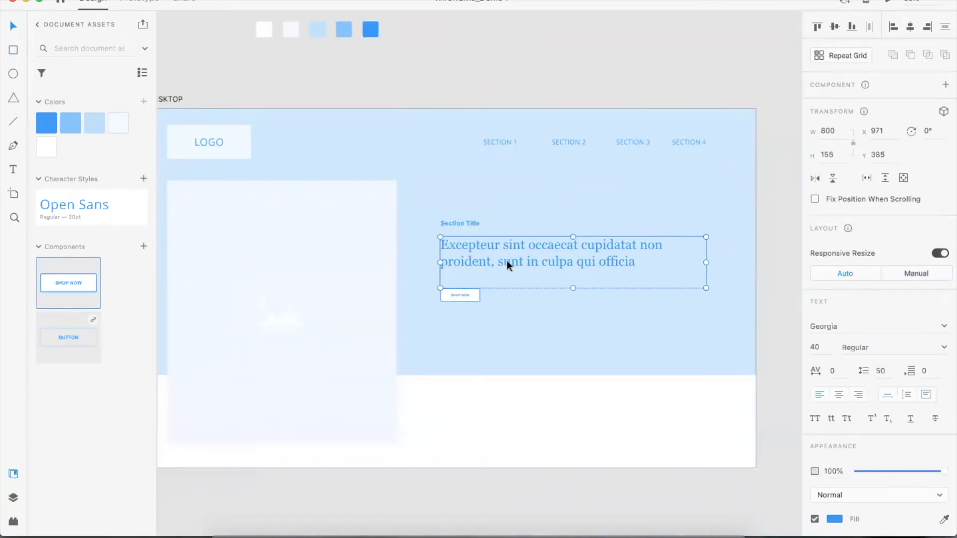
{"action": "left_click", "coordinate": [458, 222]}
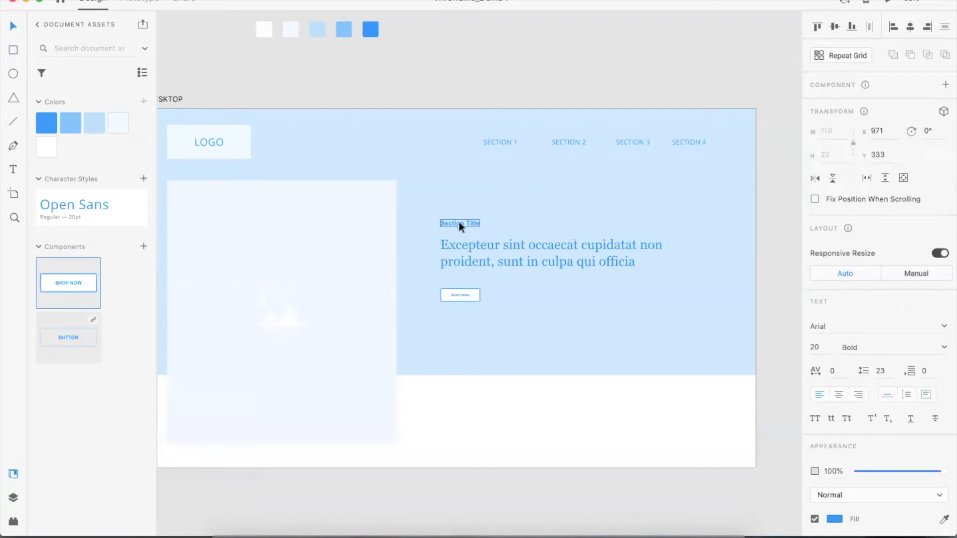
{"action": "left_click", "coordinate": [144, 178]}
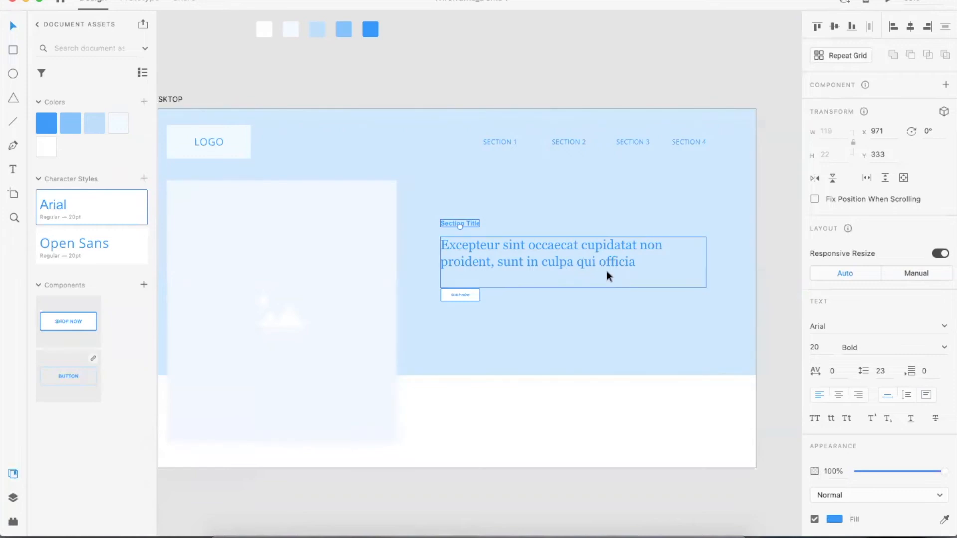
Add the paragraph's Georgia 40pt text style to the character styles
{"action": "left_click", "coordinate": [531, 262]}
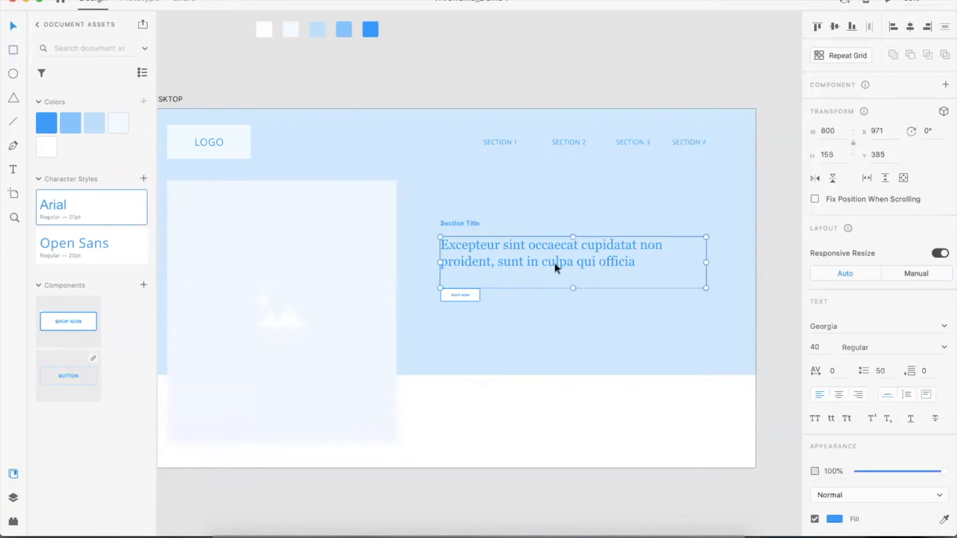
{"action": "left_click", "coordinate": [144, 178]}
{"action": "left_click", "coordinate": [336, 64]}
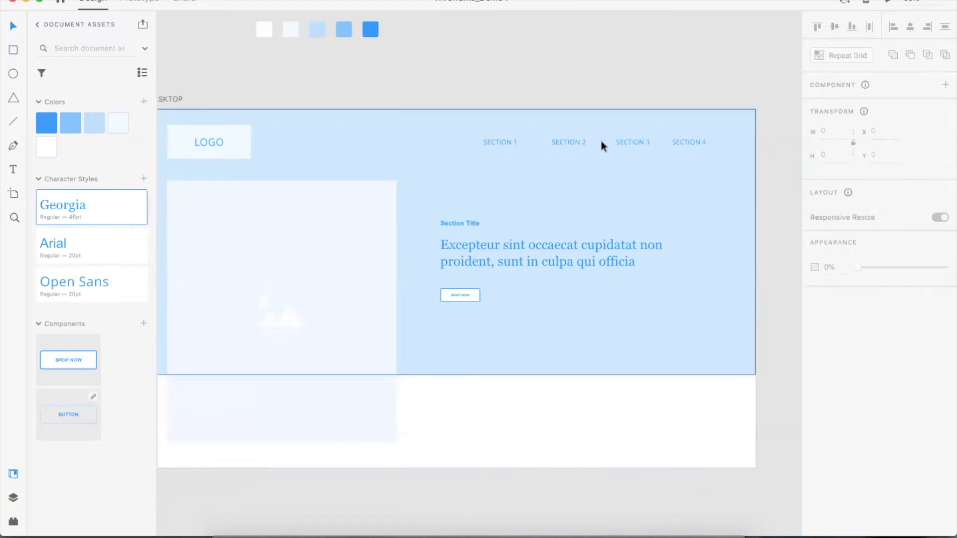
Try to resize the HOME - DESKTOP artboard's height from its bottom edge
{"action": "key", "text": "super+minus"}
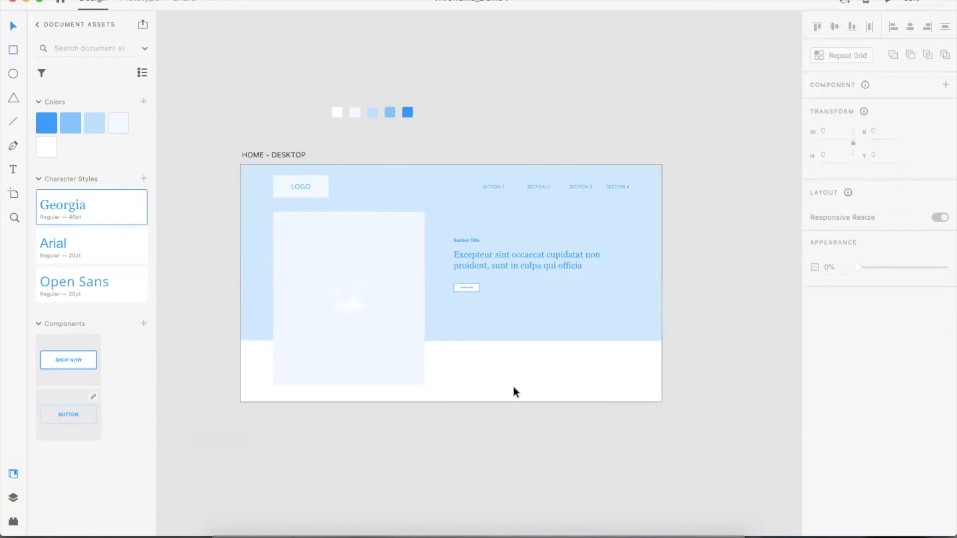
{"action": "scroll", "coordinate": [513, 391], "scroll_direction": "down", "scroll_amount": 3}
{"action": "scroll", "coordinate": [513, 394], "scroll_direction": "down", "scroll_amount": 1}
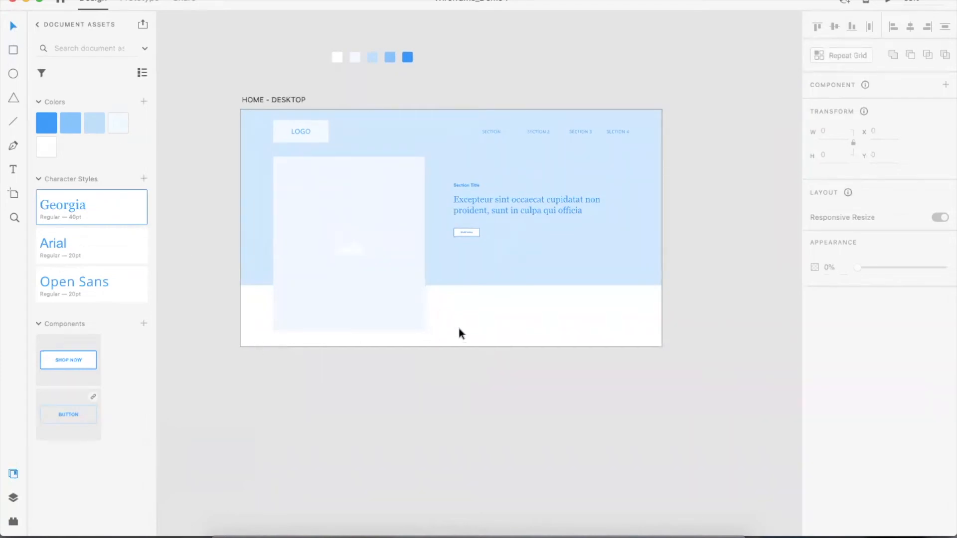
{"action": "left_click", "coordinate": [247, 99]}
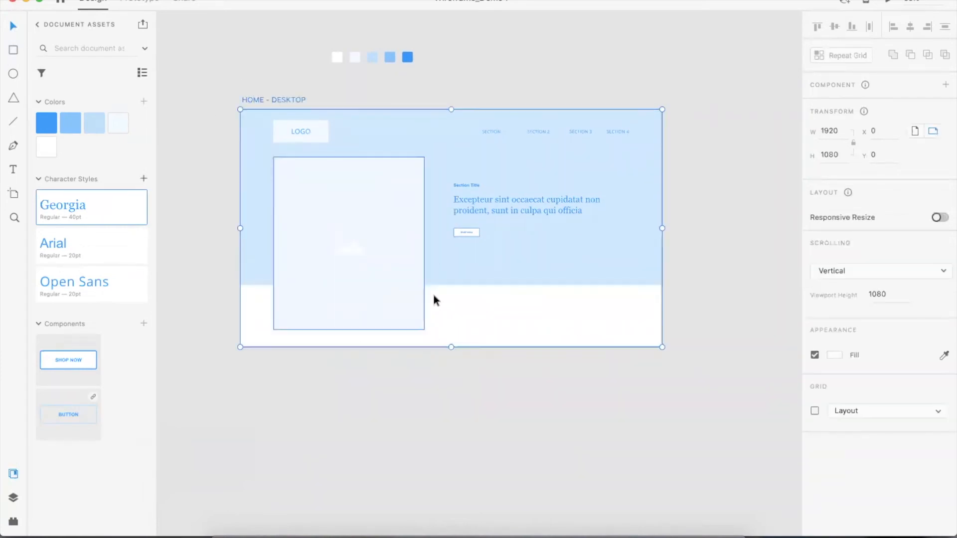
{"action": "left_click_drag", "start_coordinate": [451, 347], "coordinate": [445, 136]}
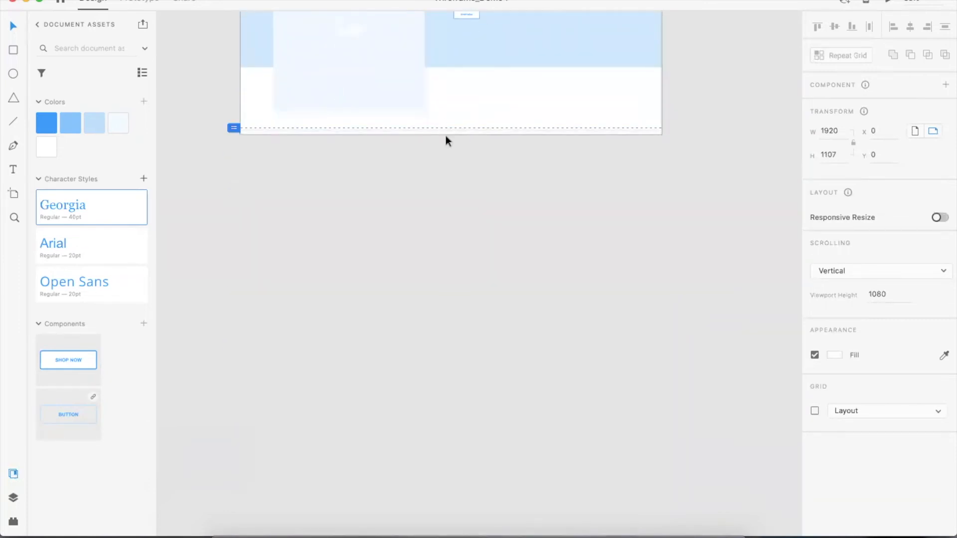
{"action": "left_click", "coordinate": [584, 236]}
{"action": "scroll", "coordinate": [591, 162], "scroll_direction": "up", "scroll_amount": 3}
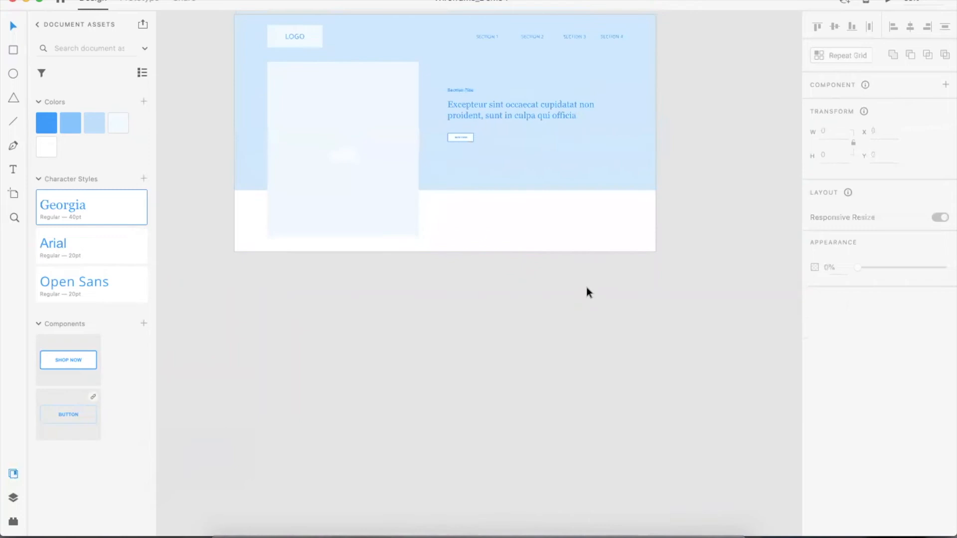
Duplicate the HOME - DESKTOP artboard and place the copy to its right
{"action": "key", "text": "super+minus"}
{"action": "scroll", "coordinate": [593, 248], "scroll_direction": "up", "scroll_amount": 3}
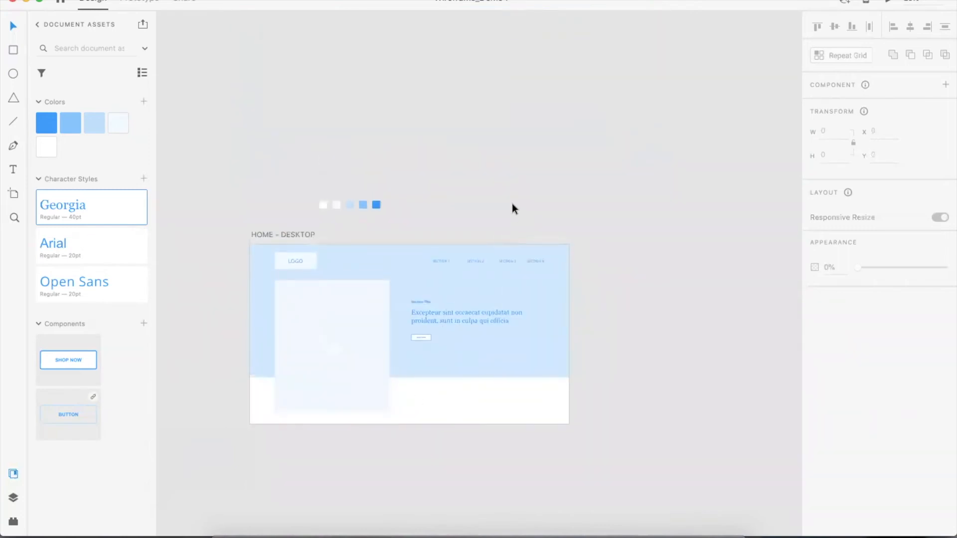
{"action": "scroll", "coordinate": [512, 208], "scroll_direction": "right", "scroll_amount": 1}
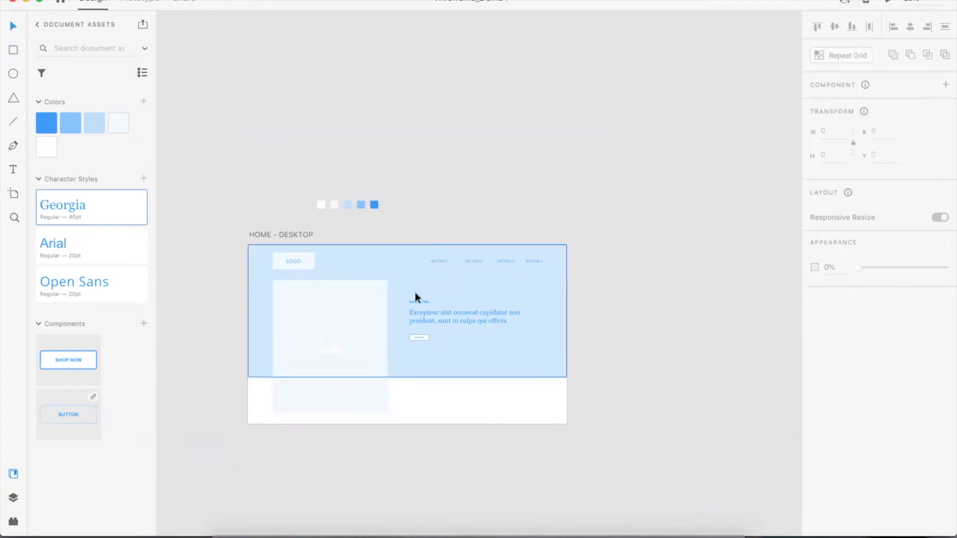
{"action": "left_click", "coordinate": [258, 231]}
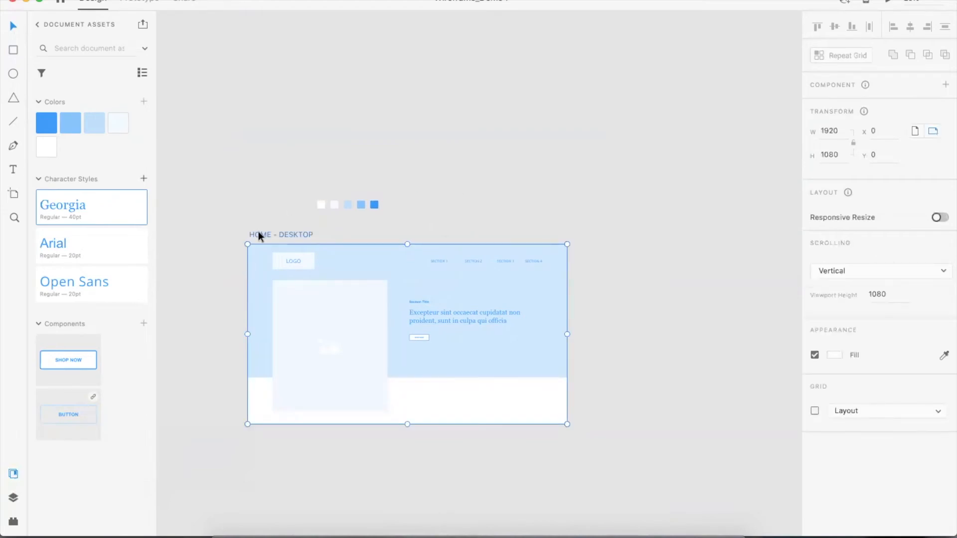
{"action": "scroll", "coordinate": [258, 235], "scroll_direction": "right", "scroll_amount": 3}
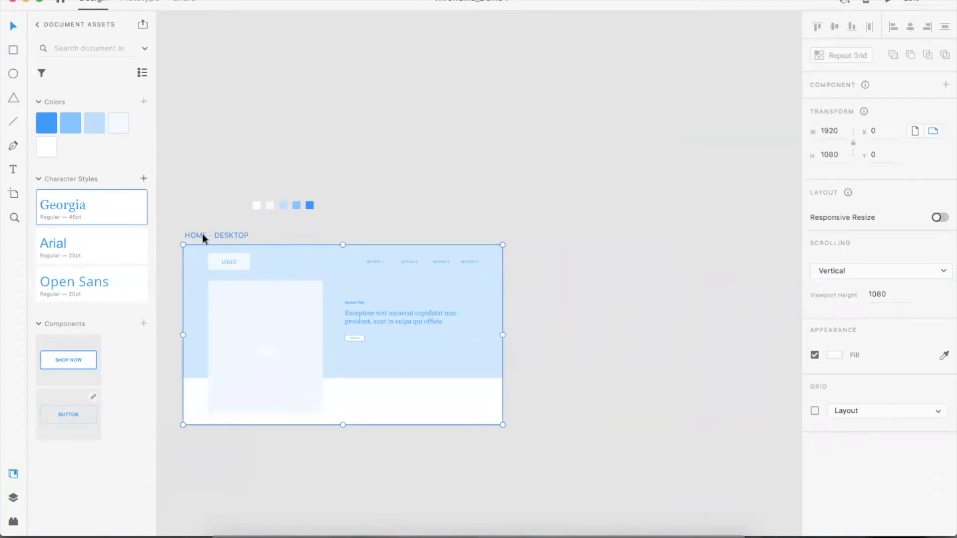
{"action": "left_click_drag", "start_coordinate": [198, 235], "coordinate": [546, 244]}
Rename the copied artboard to HOME WITH POPUP - DESKTOP – 1
{"action": "double_click", "coordinate": [560, 235]}
{"action": "type", "text": "WITH P"}
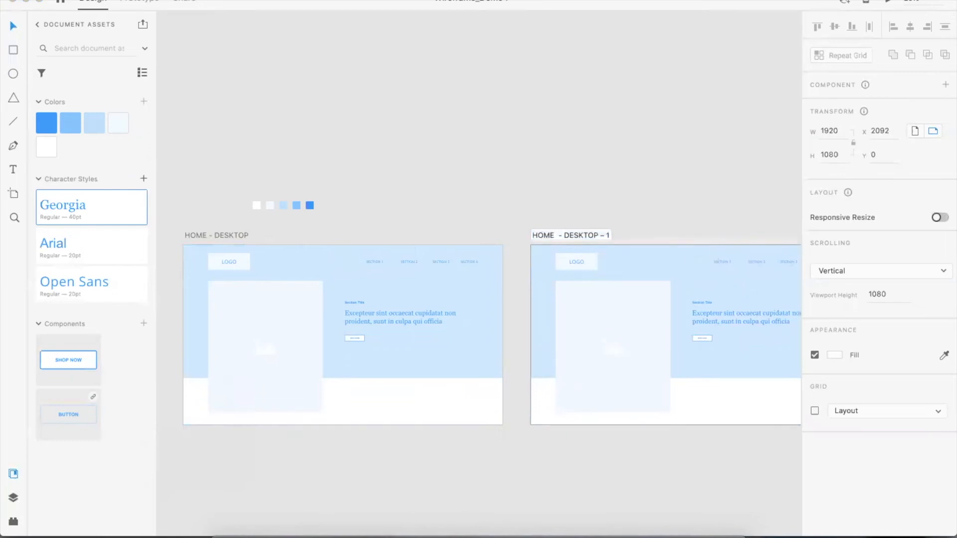
{"action": "type", "text": "OPUP"}
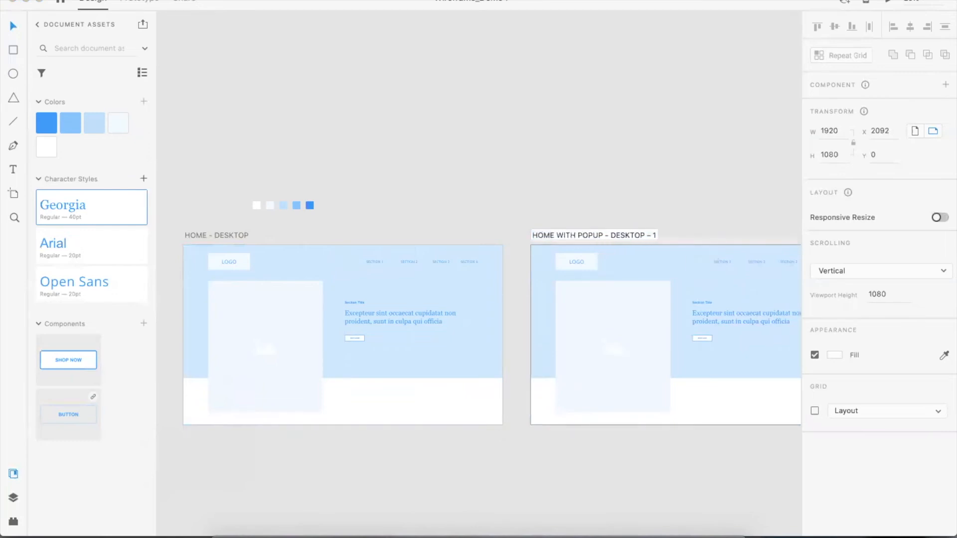
Rename the copied artboard to HOME WITH POPUP - DESKTOP
{"action": "key", "text": "End"}
{"action": "key", "text": "BackSpace"}
{"action": "key", "text": "BackSpace"}
{"action": "key", "text": "BackSpace"}
{"action": "key", "text": "BackSpace"}
{"action": "key", "text": "Return"}
{"action": "double_click", "coordinate": [618, 235]}
{"action": "type", "text": "P"}
{"action": "key", "text": "Return"}
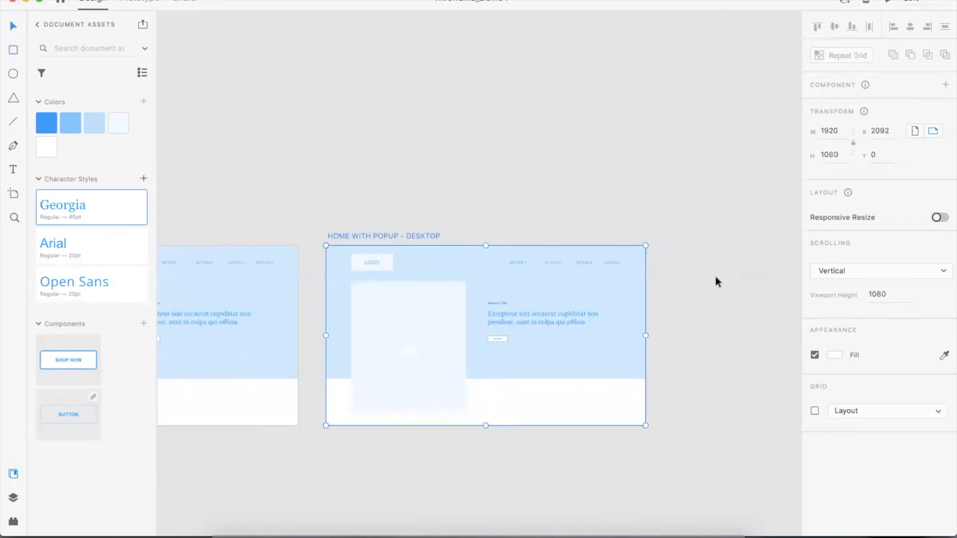
Switch to the wireframes-web-2019.08 file and browse its section layouts
{"action": "left_click", "coordinate": [715, 277]}
{"action": "scroll", "coordinate": [469, 136], "scroll_direction": "down", "scroll_amount": 2}
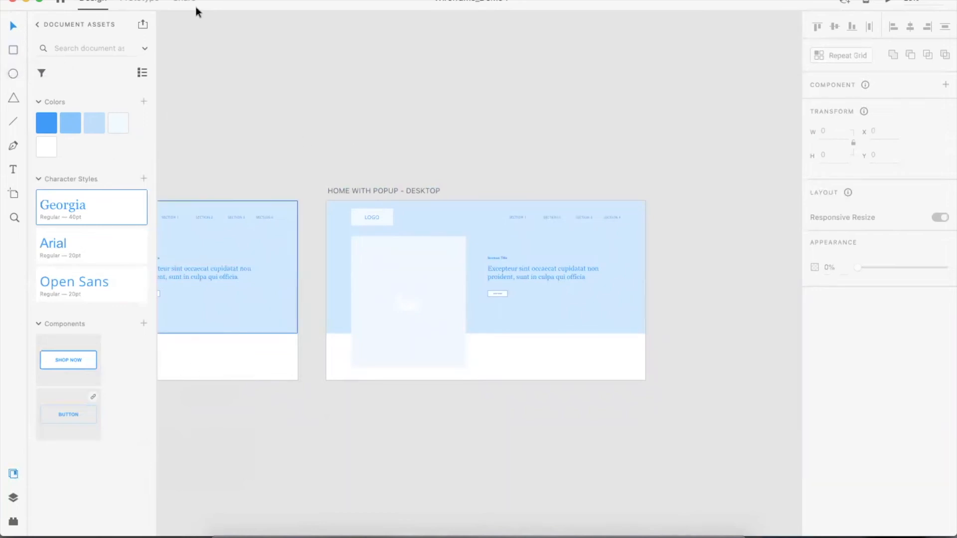
{"action": "left_click", "coordinate": [239, 1]}
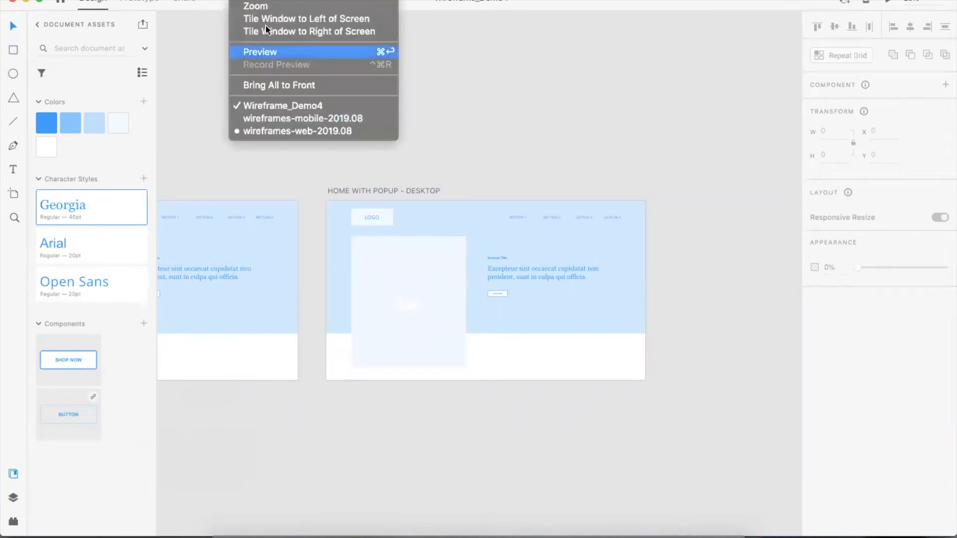
{"action": "left_click", "coordinate": [268, 128]}
{"action": "left_click", "coordinate": [456, 116]}
{"action": "scroll", "coordinate": [456, 115], "scroll_direction": "down", "scroll_amount": 10}
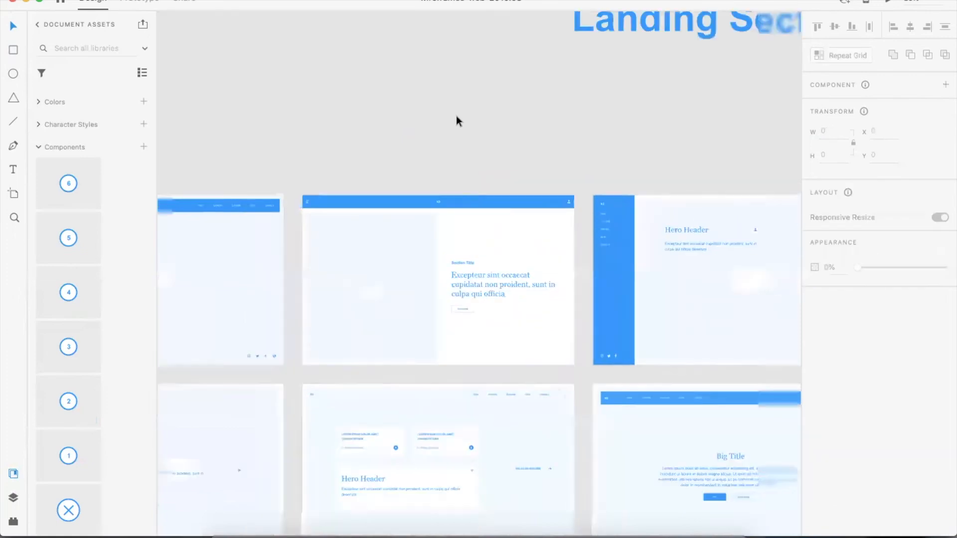
{"action": "scroll", "coordinate": [506, 260], "scroll_direction": "down", "scroll_amount": 5}
{"action": "scroll", "coordinate": [506, 260], "scroll_direction": "left", "scroll_amount": 4}
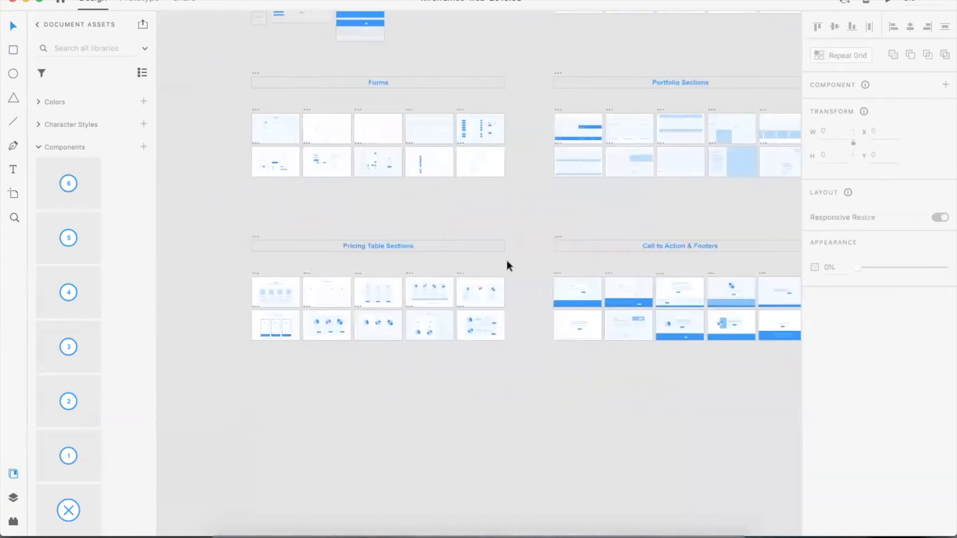
{"action": "scroll", "coordinate": [507, 260], "scroll_direction": "up", "scroll_amount": 2}
Copy the popup card from the first Call to Action & Footers layout
{"action": "left_click", "coordinate": [669, 309]}
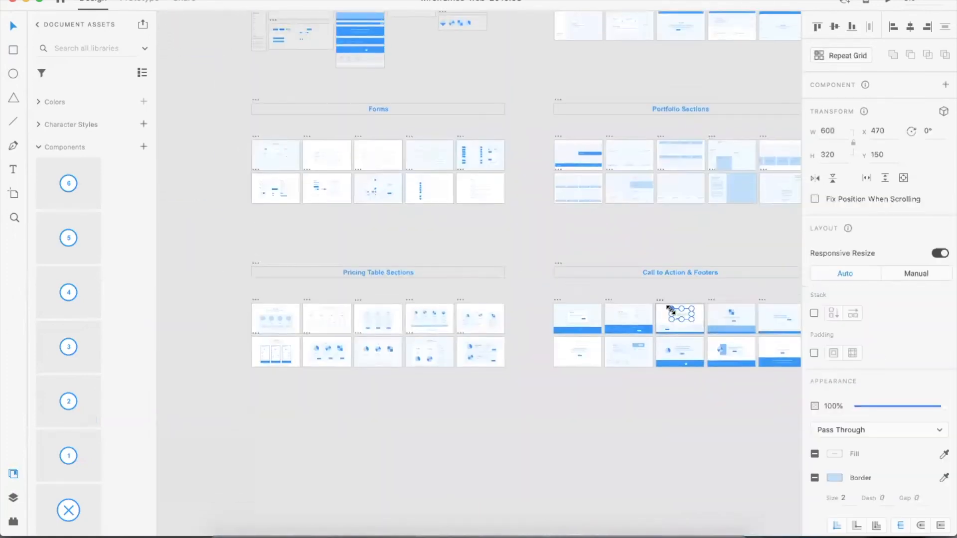
{"action": "key", "text": "super+equal"}
{"action": "key", "text": "super+equal"}
{"action": "key", "text": "super+equal"}
{"action": "scroll", "coordinate": [670, 309], "scroll_direction": "right", "scroll_amount": 10}
{"action": "scroll", "coordinate": [669, 309], "scroll_direction": "down", "scroll_amount": 3}
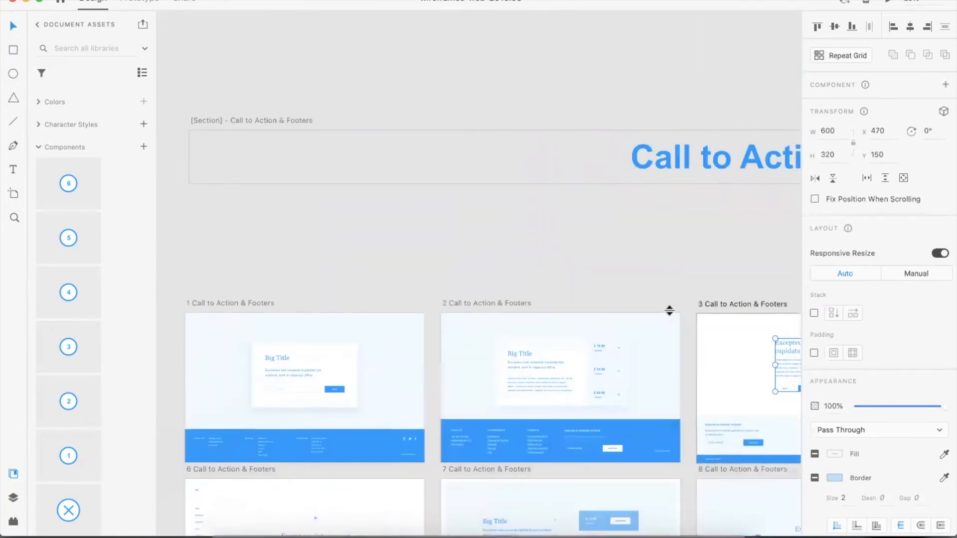
{"action": "left_click", "coordinate": [349, 384]}
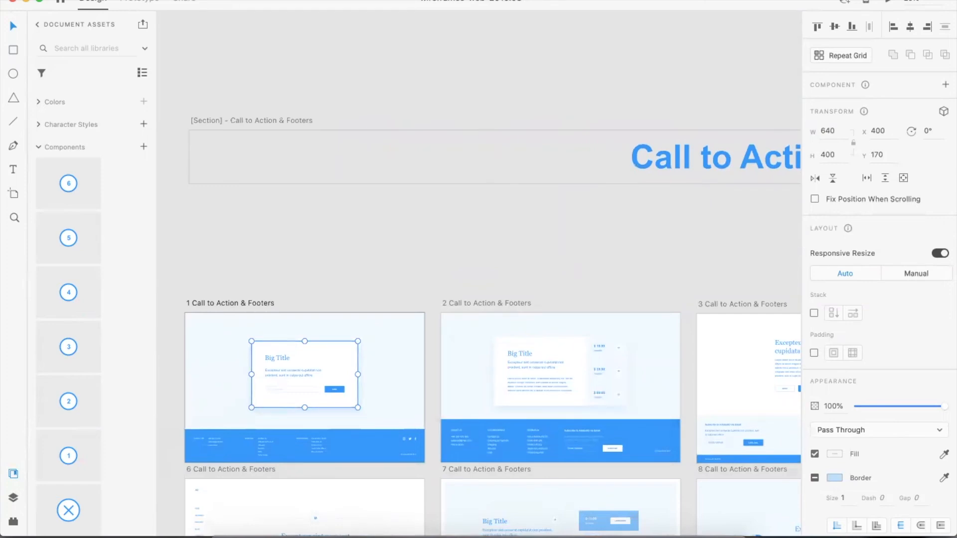
Switch back to Wireframe_Demo4 and paste the popup card onto the HOME WITH POPUP - DESKTOP artboard
{"action": "left_click", "coordinate": [244, 0]}
{"action": "left_click", "coordinate": [279, 102]}
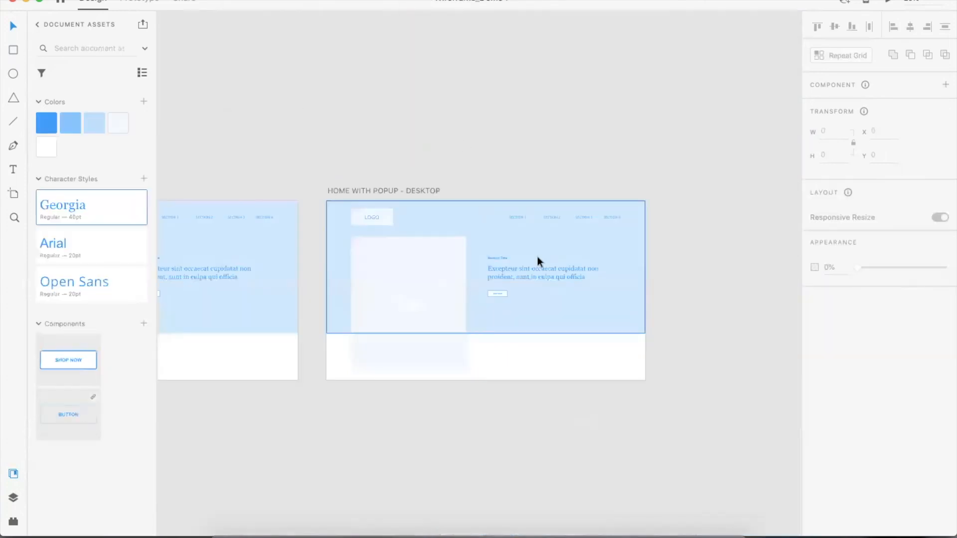
{"action": "key", "text": "ctrl+v"}
{"action": "left_click_drag", "start_coordinate": [495, 274], "coordinate": [500, 280]}
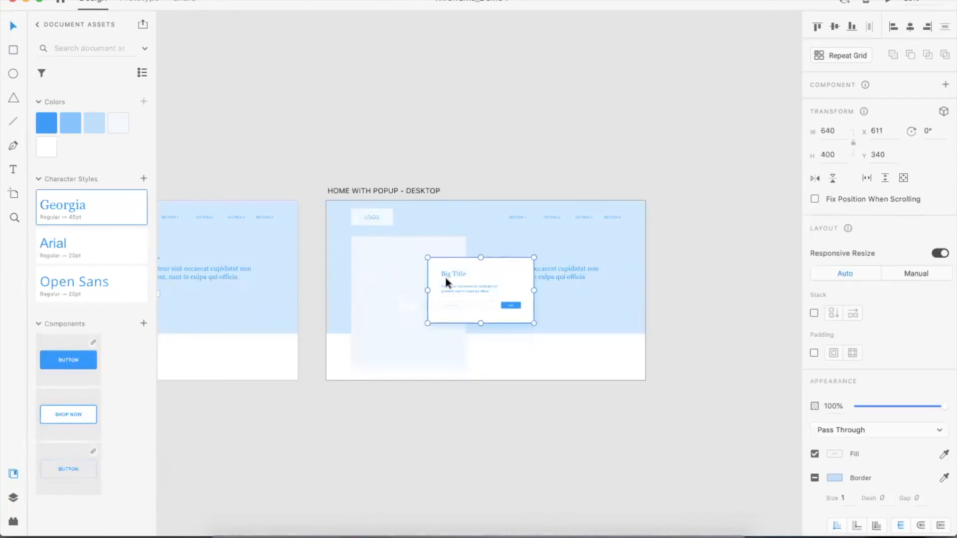
Center the pasted popup horizontally on the HOME WITH POPUP - DESKTOP artboard
{"action": "left_click", "coordinate": [911, 27]}
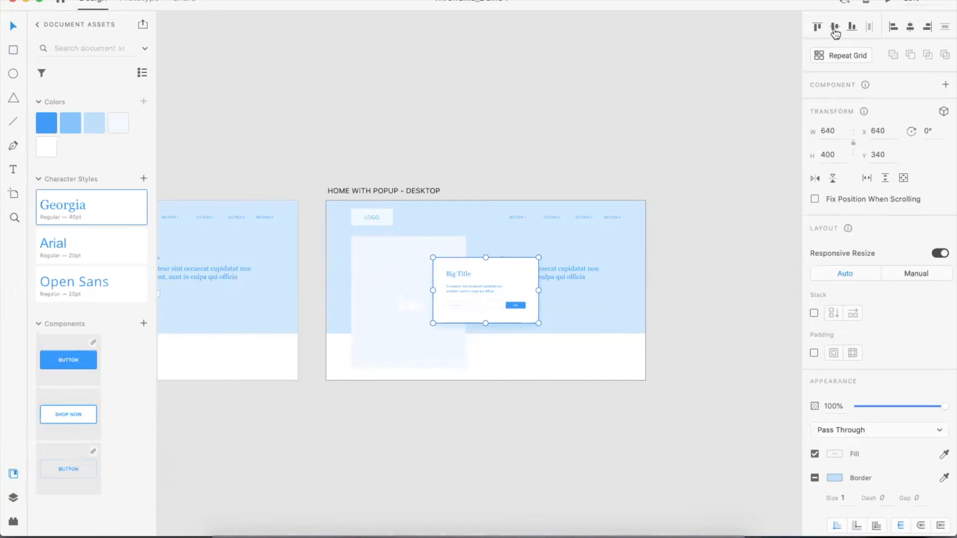
{"action": "left_click", "coordinate": [733, 136]}
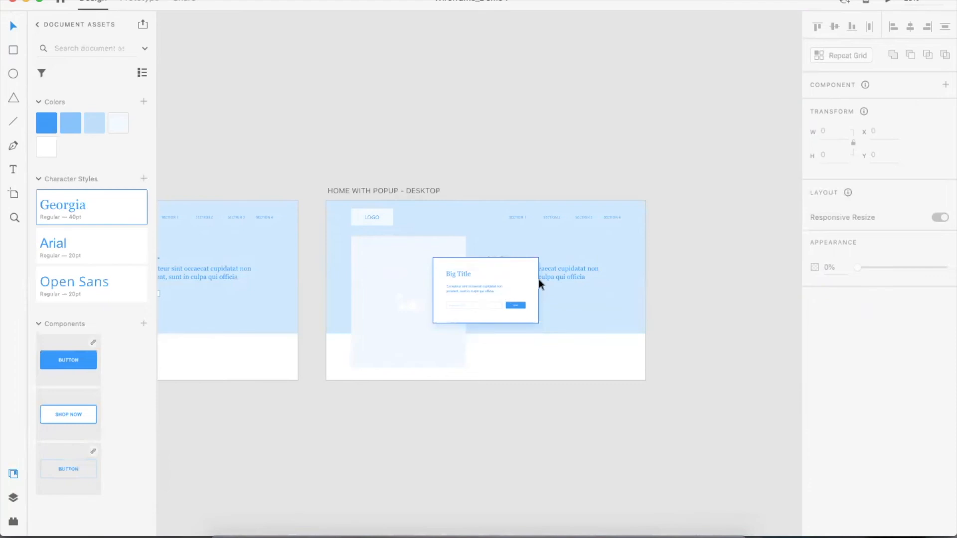
{"action": "key", "text": "super+equal"}
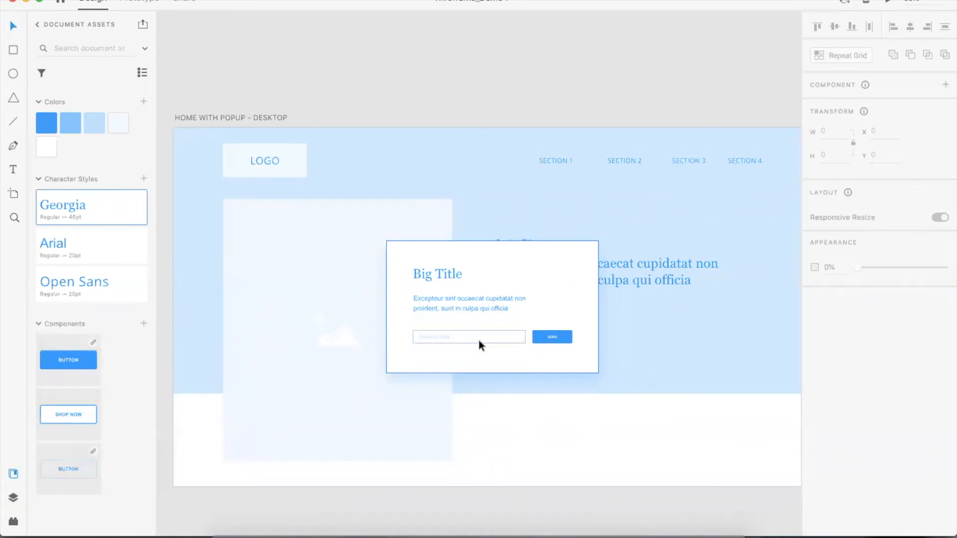
{"action": "key", "text": "super+minus"}
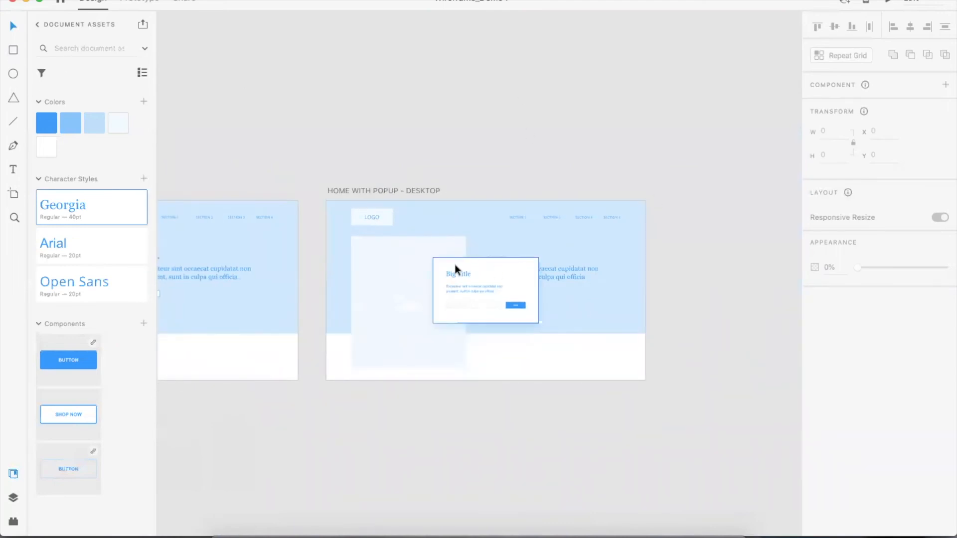
Duplicate the popup card onto the canvas to the right of the artboard
{"action": "scroll", "coordinate": [450, 264], "scroll_direction": "right", "scroll_amount": 2}
{"action": "left_click_drag", "start_coordinate": [440, 276], "coordinate": [681, 217]}
{"action": "left_click", "coordinate": [688, 156]}
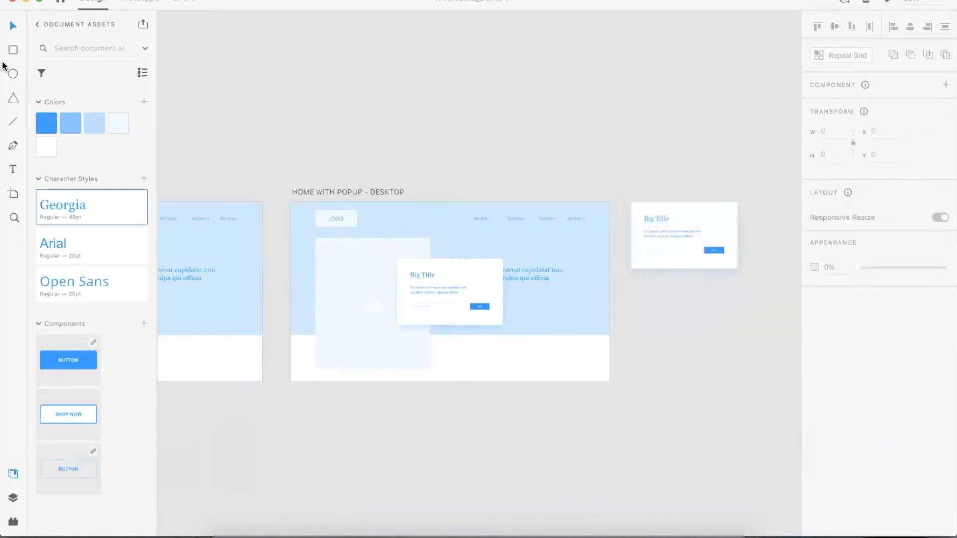
{"action": "left_click", "coordinate": [9, 44]}
{"action": "mouse_move", "coordinate": [630, 201]}
{"action": "left_mouse_down"}
{"action": "mouse_move", "coordinate": [706, 271]}
{"action": "mouse_move", "coordinate": [737, 269]}
{"action": "left_mouse_up"}
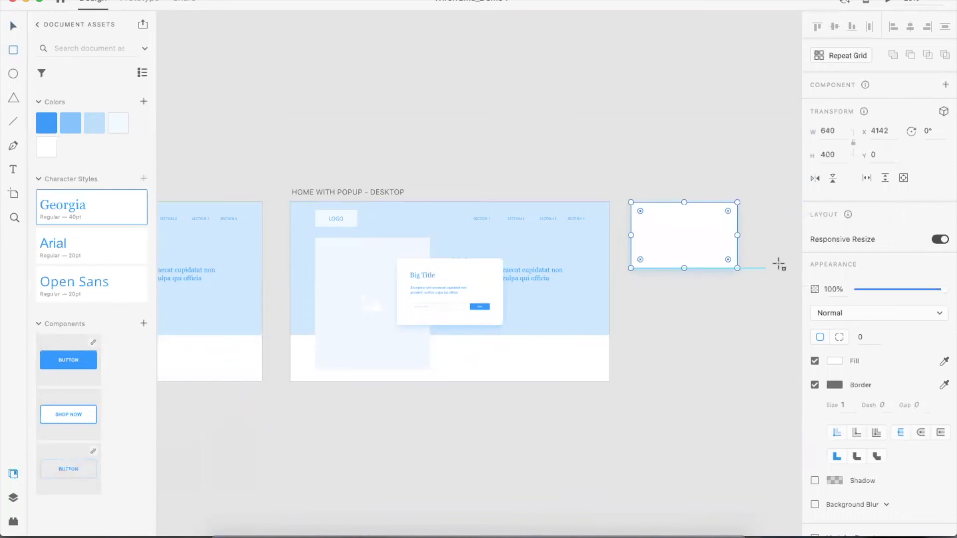
{"action": "key", "text": "Delete"}
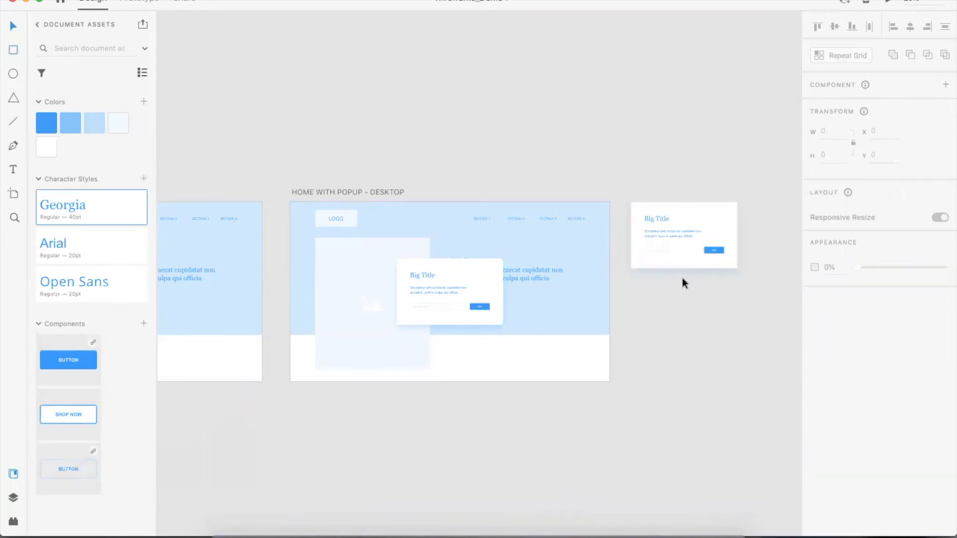
Create a 640 by 400 artboard around the duplicated popup card
{"action": "left_click", "coordinate": [10, 195]}
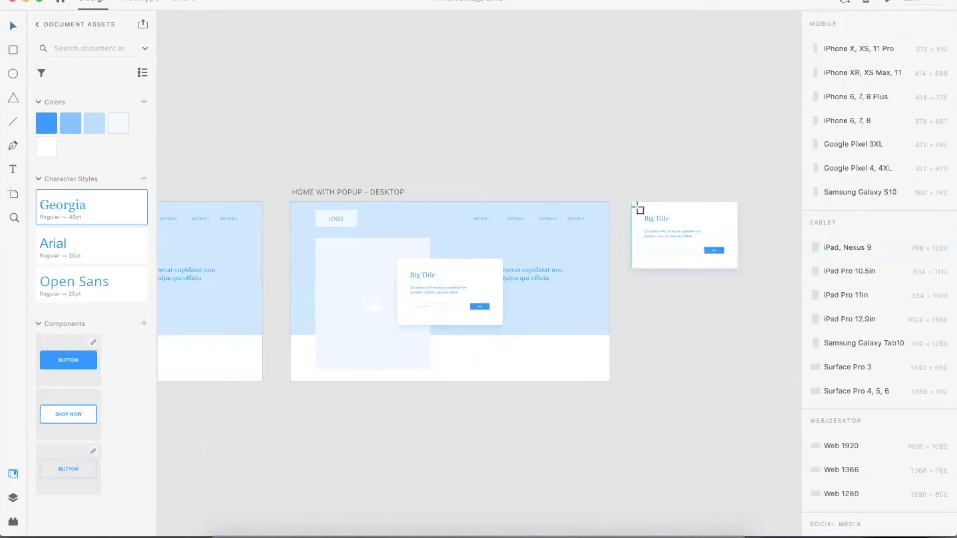
{"action": "left_click_drag", "start_coordinate": [631, 203], "coordinate": [741, 272]}
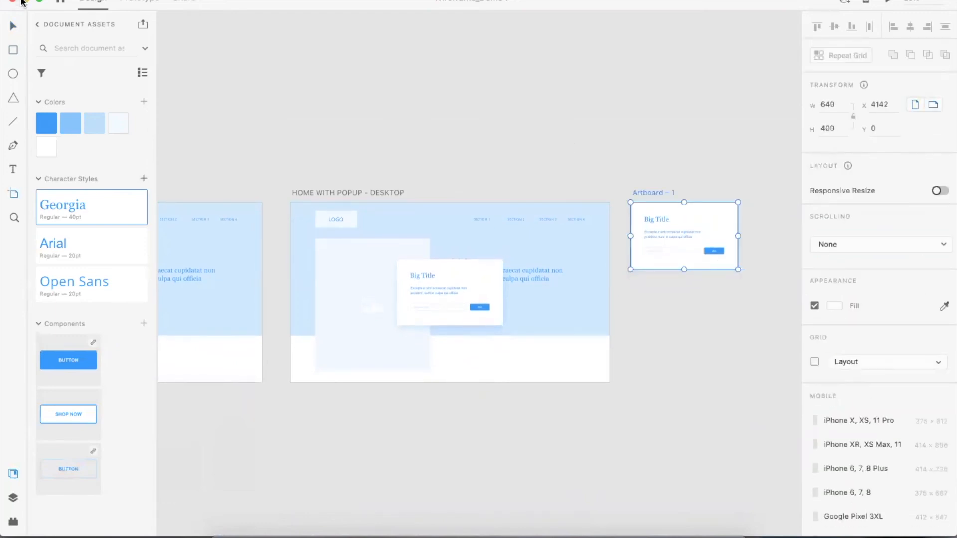
{"action": "left_click", "coordinate": [646, 167]}
{"action": "scroll", "coordinate": [716, 220], "scroll_direction": "up", "scroll_amount": 1}
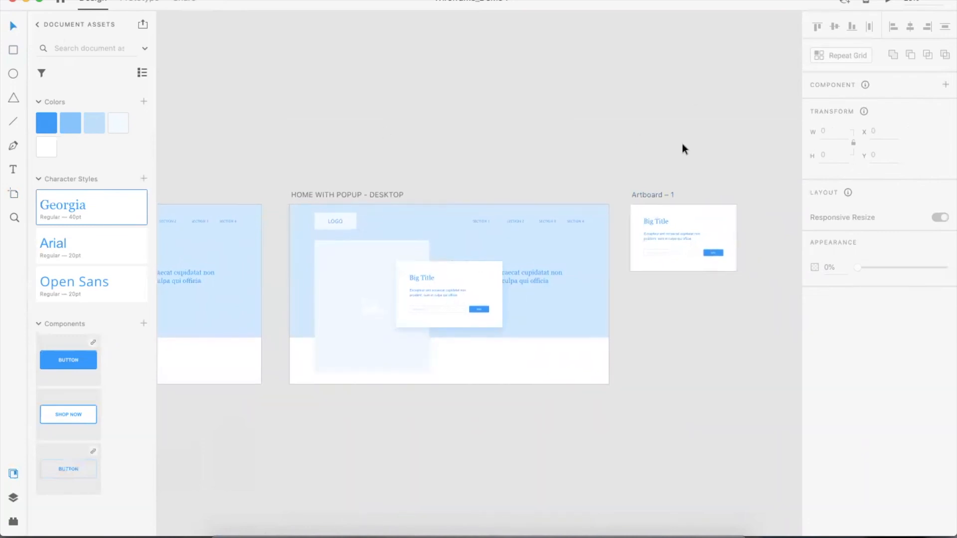
Duplicate the HOME - DESKTOP artboard and place the copy below the original
{"action": "scroll", "coordinate": [682, 143], "scroll_direction": "up", "scroll_amount": 2}
{"action": "scroll", "coordinate": [682, 135], "scroll_direction": "down", "scroll_amount": 1}
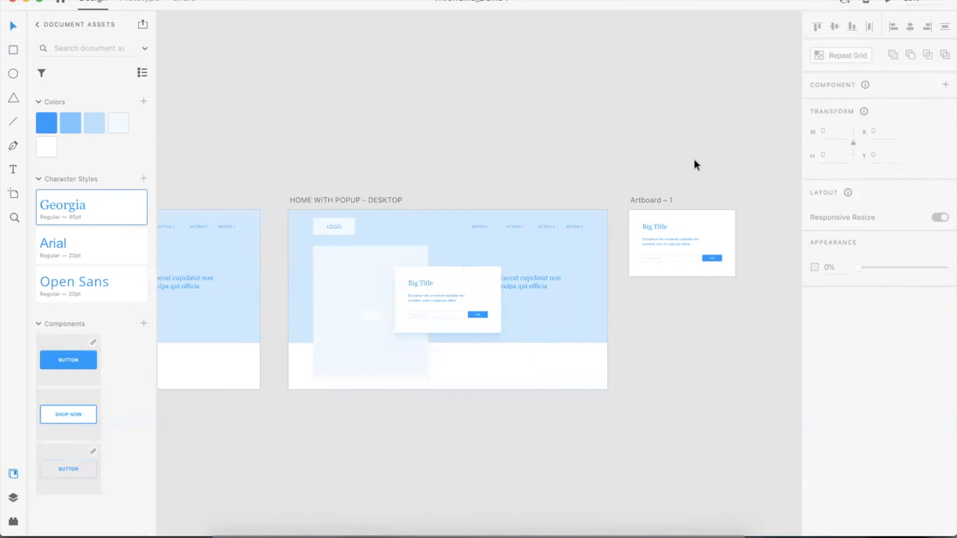
{"action": "key", "text": "super+0"}
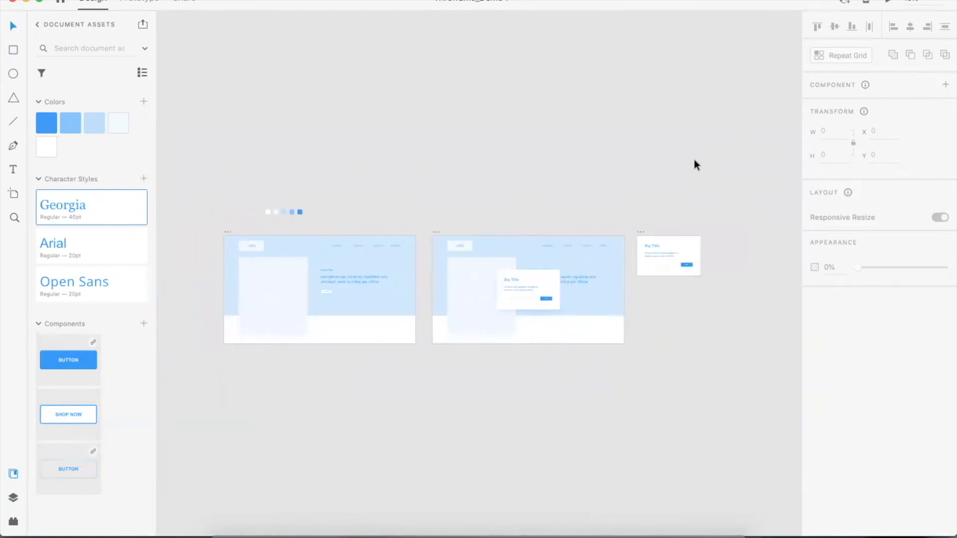
{"action": "scroll", "coordinate": [700, 155], "scroll_direction": "down", "scroll_amount": 5}
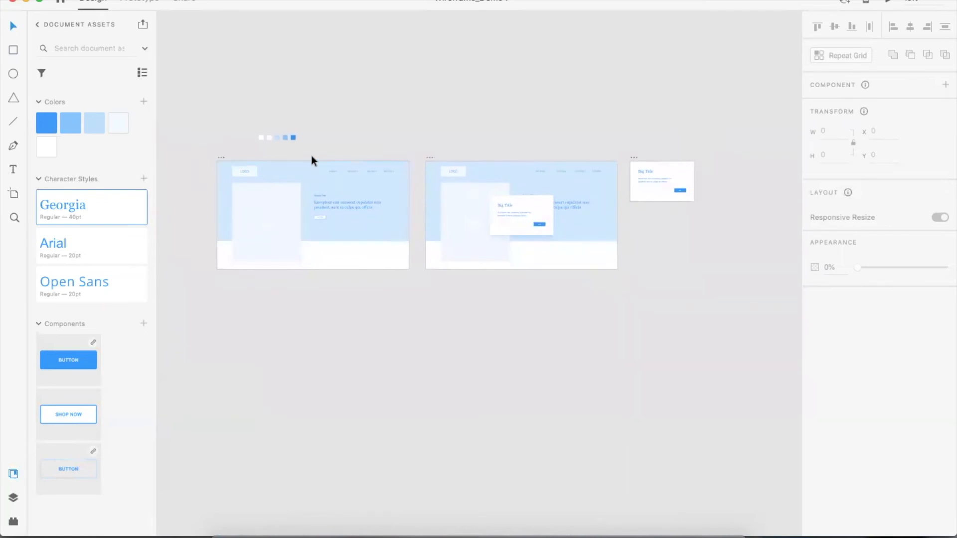
{"action": "key", "text": "super+equal"}
{"action": "left_click_drag", "start_coordinate": [311, 156], "coordinate": [608, 262]}
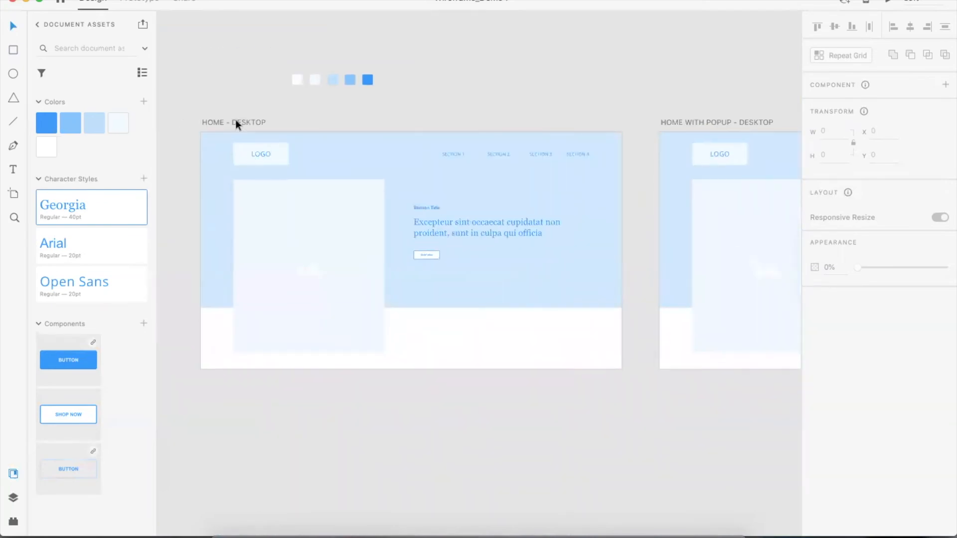
{"action": "left_click", "coordinate": [236, 120]}
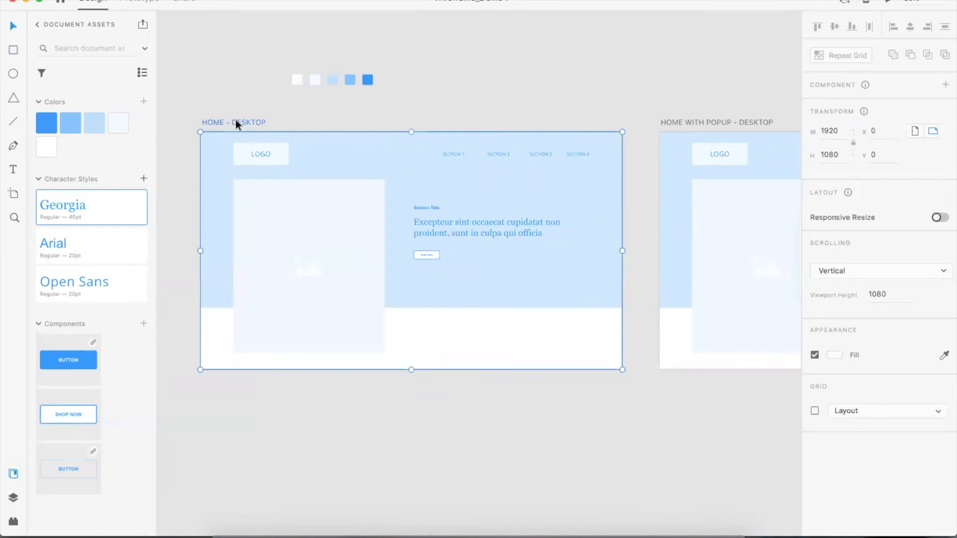
{"action": "scroll", "coordinate": [236, 120], "scroll_direction": "right", "scroll_amount": 3}
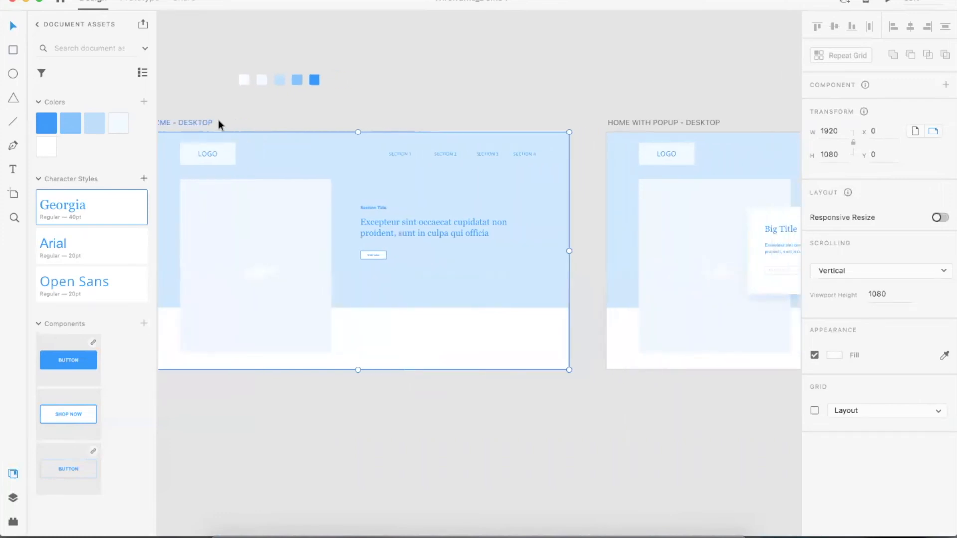
{"action": "scroll", "coordinate": [220, 120], "scroll_direction": "left", "scroll_amount": 6}
{"action": "left_click_drag", "start_coordinate": [310, 107], "coordinate": [306, 386]}
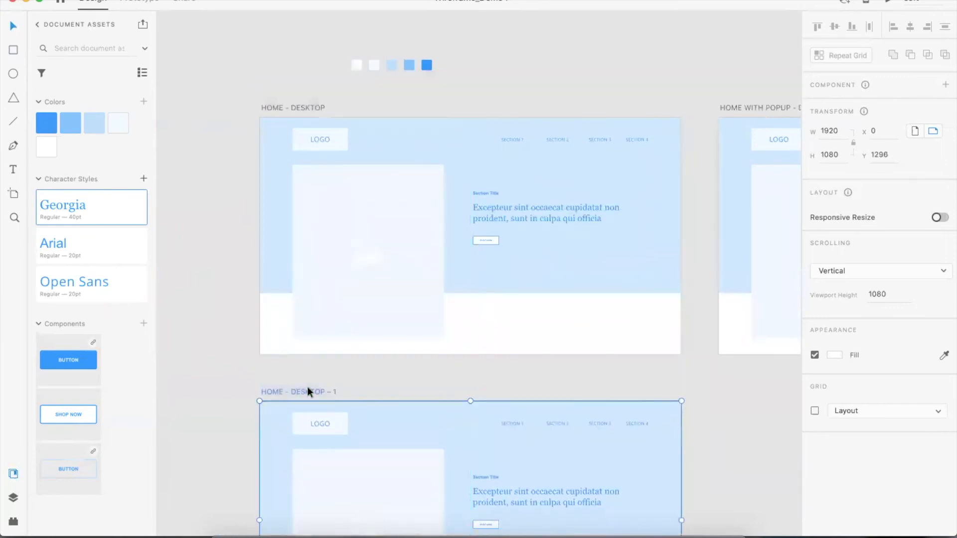
Rename the copied artboard to SECTION 1 – DESKTOP
{"action": "scroll", "coordinate": [309, 389], "scroll_direction": "down", "scroll_amount": 5}
{"action": "double_click", "coordinate": [307, 276]}
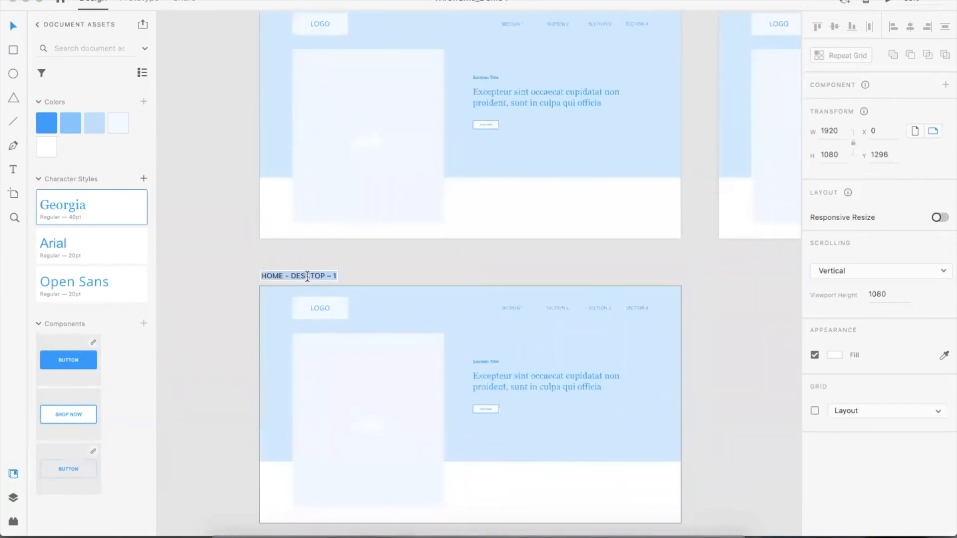
{"action": "type", "text": "SECTION 1 - DESK"}
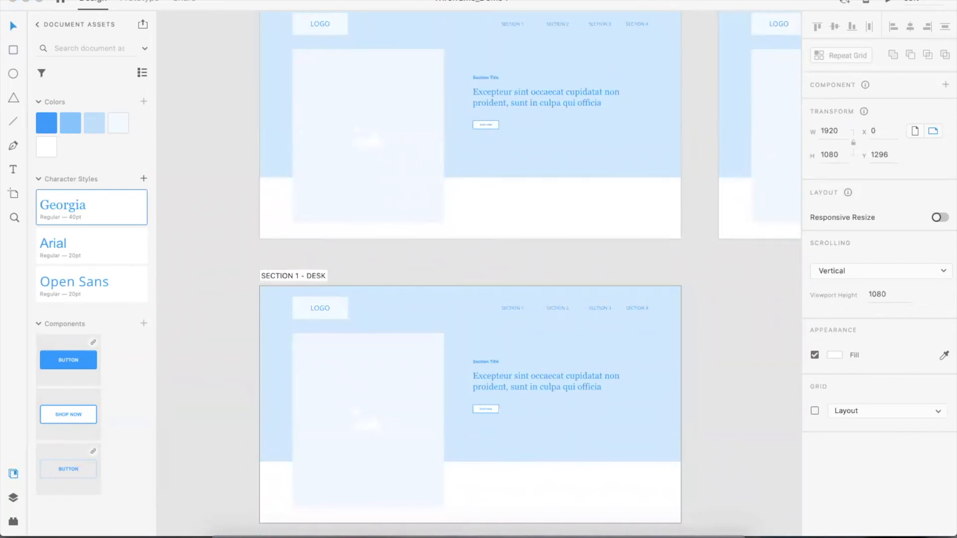
{"action": "key", "text": "Return"}
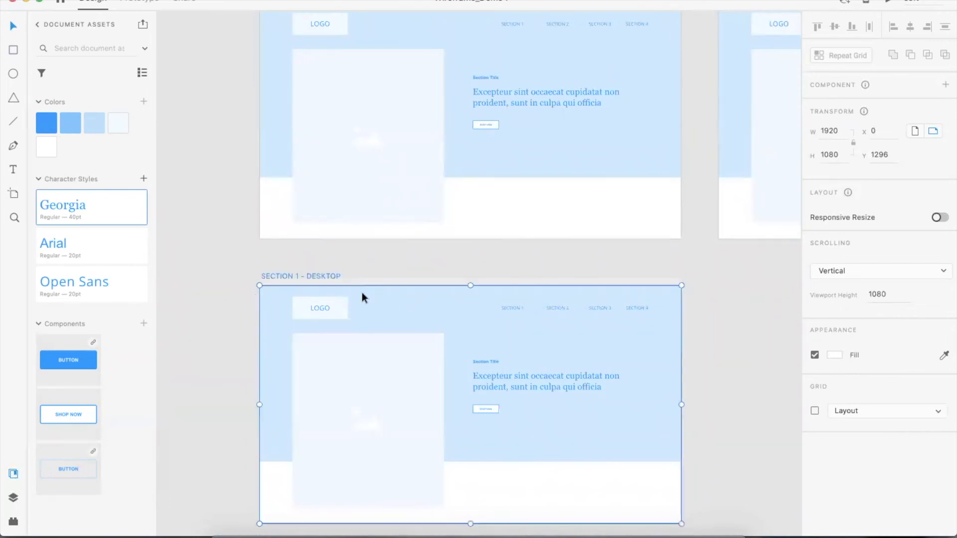
Shrink the blue hero background on SECTION 1 – DESKTOP up to the header's height
{"action": "scroll", "coordinate": [382, 289], "scroll_direction": "down", "scroll_amount": 4}
{"action": "left_click", "coordinate": [471, 369]}
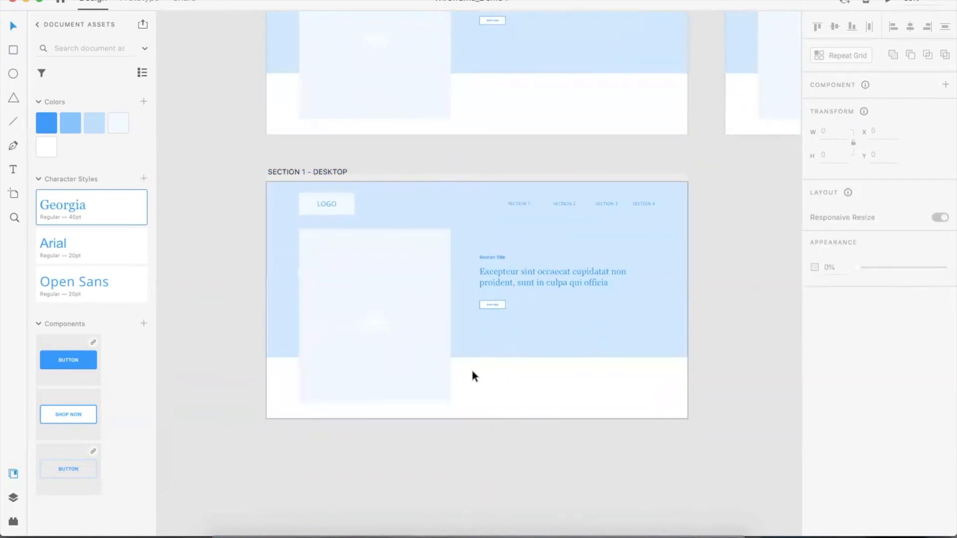
{"action": "left_click", "coordinate": [282, 309]}
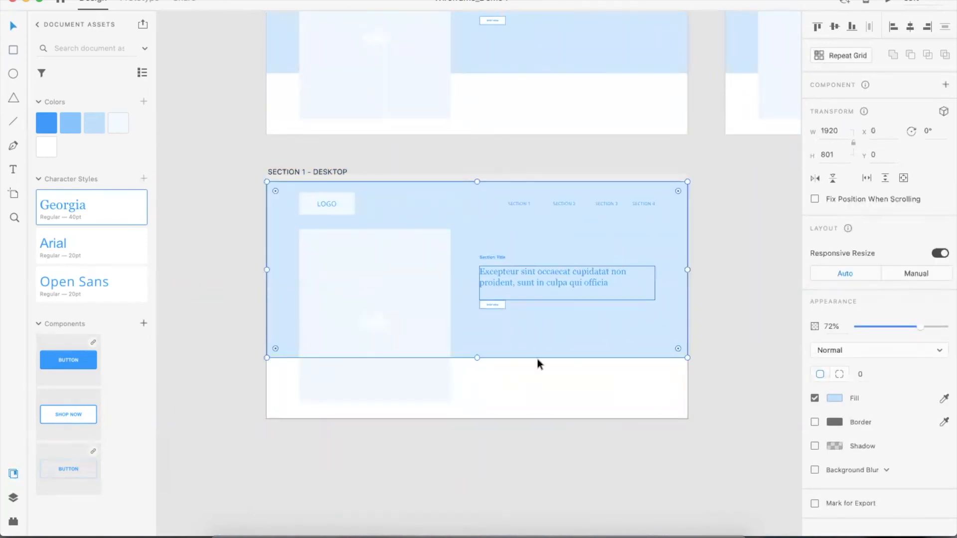
{"action": "left_click_drag", "start_coordinate": [476, 357], "coordinate": [474, 224]}
Delete the image placeholder, paragraph, section title and button from the SECTION 1 – DESKTOP artboard
{"action": "left_click", "coordinate": [419, 281]}
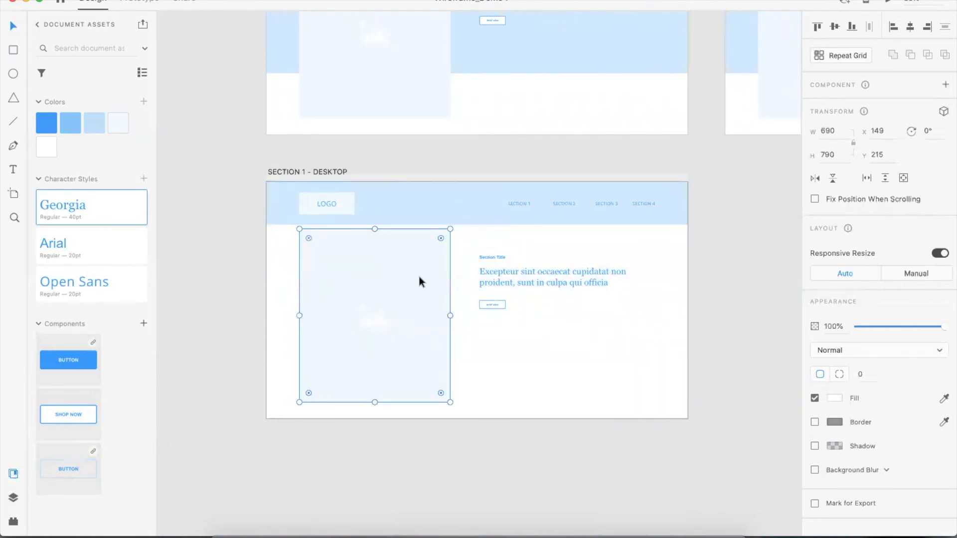
{"action": "key", "text": "Delete"}
{"action": "left_click", "coordinate": [557, 289]}
{"action": "key", "text": "Delete"}
{"action": "left_click_drag", "start_coordinate": [455, 249], "coordinate": [529, 325]}
{"action": "key", "text": "Delete"}
Switch to the web wireframes library file and browse its sections for a portfolio layout
{"action": "left_click", "coordinate": [247, 0]}
{"action": "left_click", "coordinate": [284, 132]}
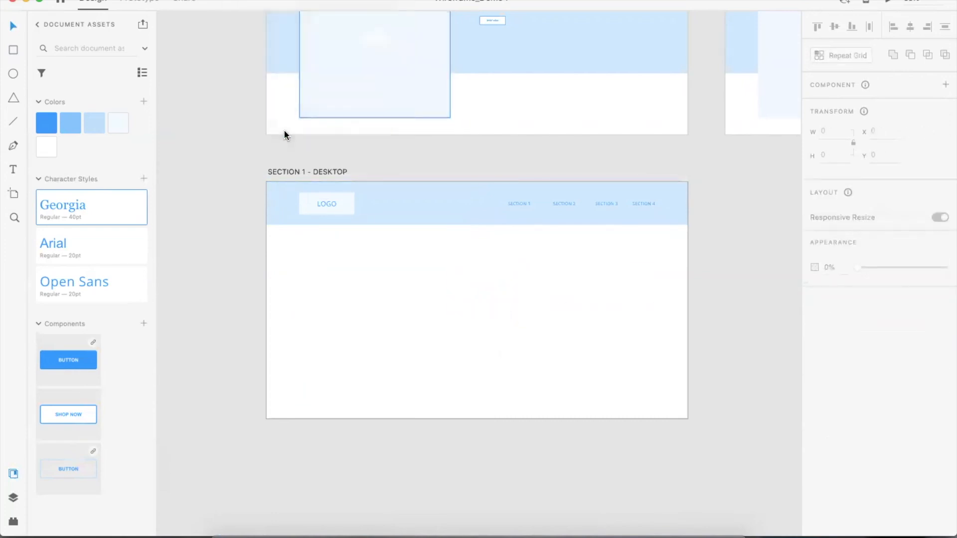
{"action": "scroll", "coordinate": [497, 162], "scroll_direction": "down", "scroll_amount": 4}
{"action": "scroll", "coordinate": [497, 162], "scroll_direction": "right", "scroll_amount": 2}
{"action": "scroll", "coordinate": [497, 162], "scroll_direction": "up", "scroll_amount": 3}
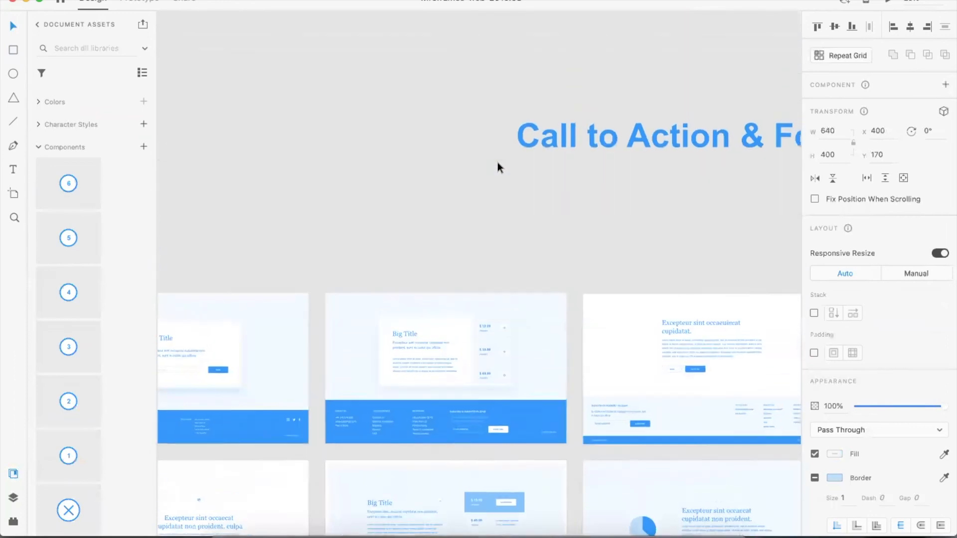
{"action": "scroll", "coordinate": [497, 162], "scroll_direction": "down", "scroll_amount": 3}
{"action": "scroll", "coordinate": [498, 157], "scroll_direction": "up", "scroll_amount": 4}
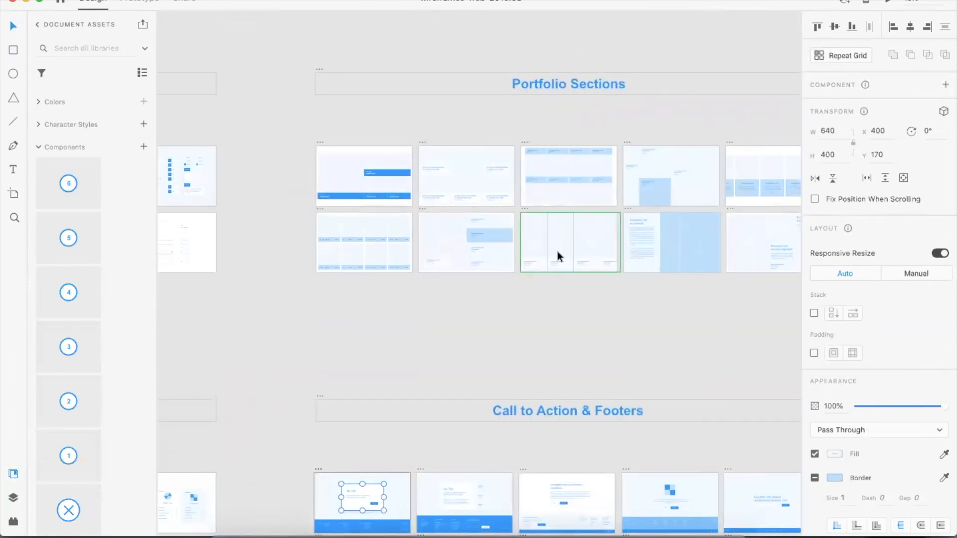
Select the 9 Portfolio section with a text column and image grid in the library file
{"action": "left_click", "coordinate": [674, 221]}
{"action": "left_click_drag", "start_coordinate": [705, 289], "coordinate": [630, 217]}
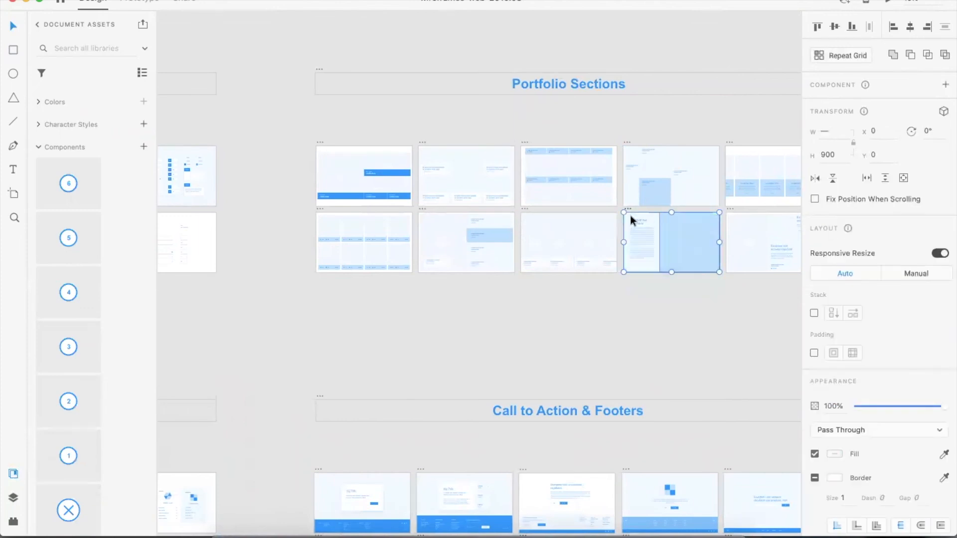
{"action": "key", "text": "super+3"}
{"action": "scroll", "coordinate": [482, 162], "scroll_direction": "right", "scroll_amount": 7}
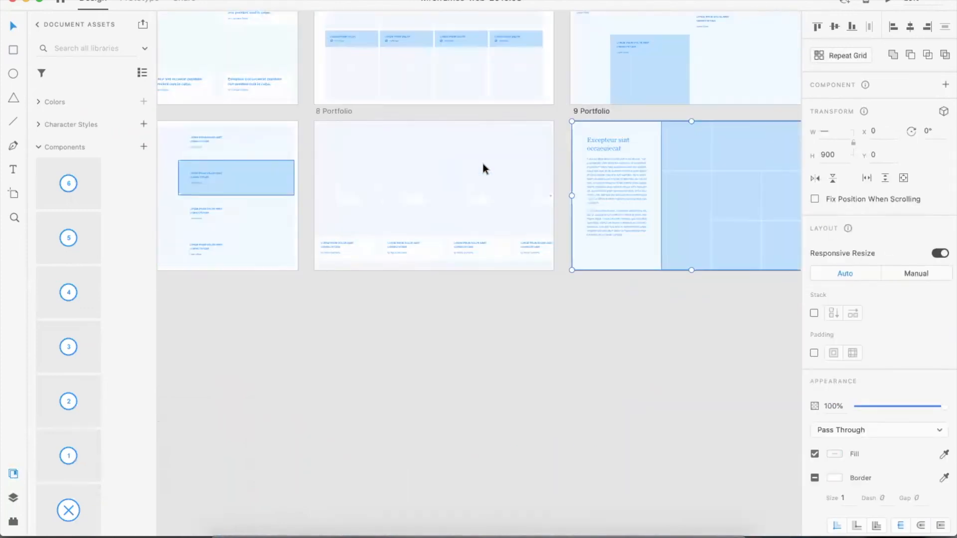
{"action": "left_click_drag", "start_coordinate": [745, 296], "coordinate": [518, 112]}
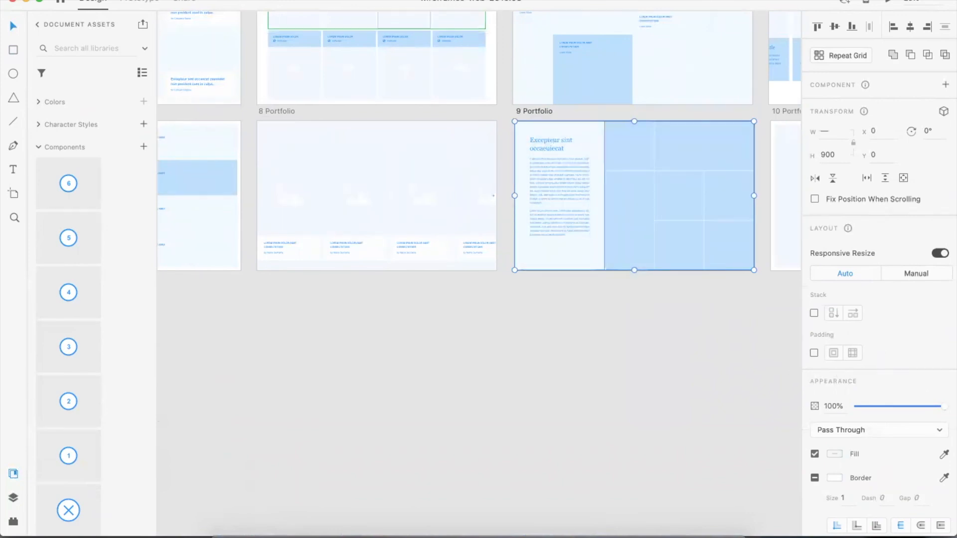
Switch back to the Wireframe_Demo4 window and paste the portfolio section onto the SECTION 1 – DESKTOP artboard
{"action": "left_click", "coordinate": [244, 1]}
{"action": "left_click", "coordinate": [273, 118]}
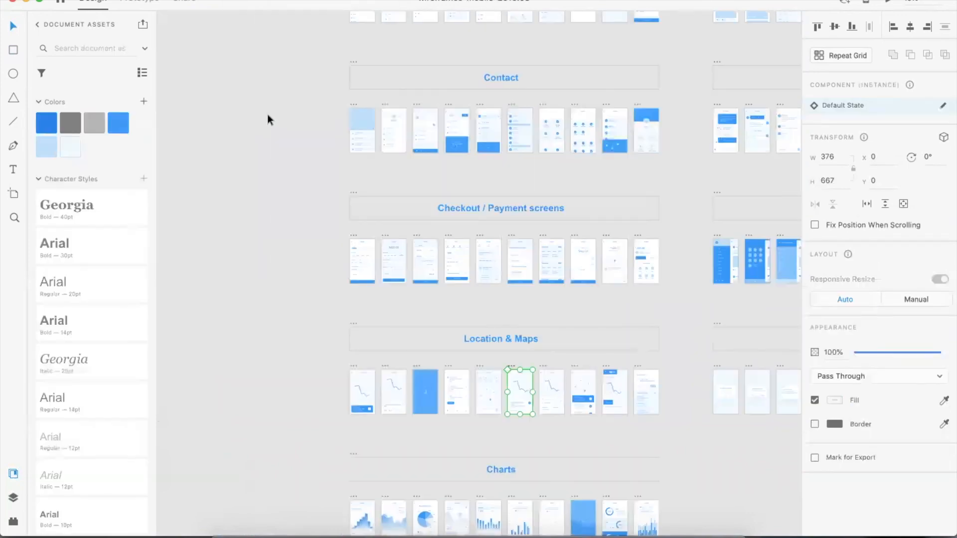
{"action": "left_click", "coordinate": [205, 1]}
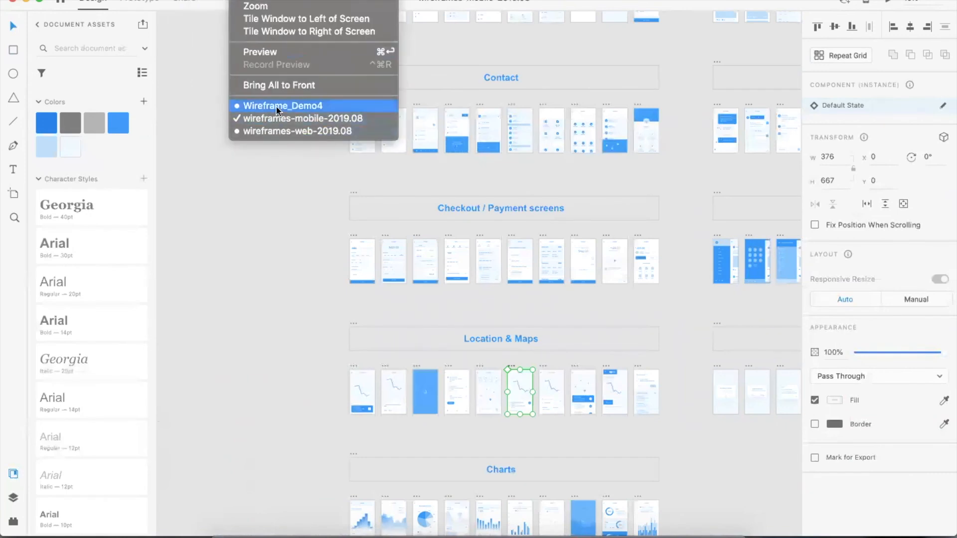
{"action": "left_click", "coordinate": [276, 106]}
{"action": "key", "text": "super+v"}
{"action": "left_click_drag", "start_coordinate": [384, 213], "coordinate": [329, 227]}
With the layout grid shown, enlarge the pasted section to span the grid columns below the header
{"action": "key", "text": "shift+super+apostrophe"}
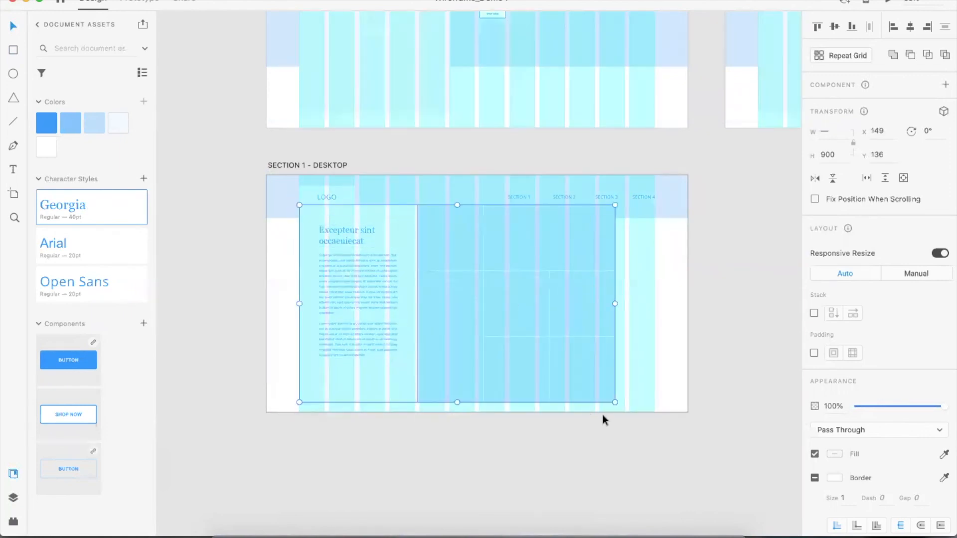
{"action": "left_click_drag", "start_coordinate": [614, 400], "coordinate": [654, 427]}
{"action": "left_click_drag", "start_coordinate": [560, 262], "coordinate": [562, 292]}
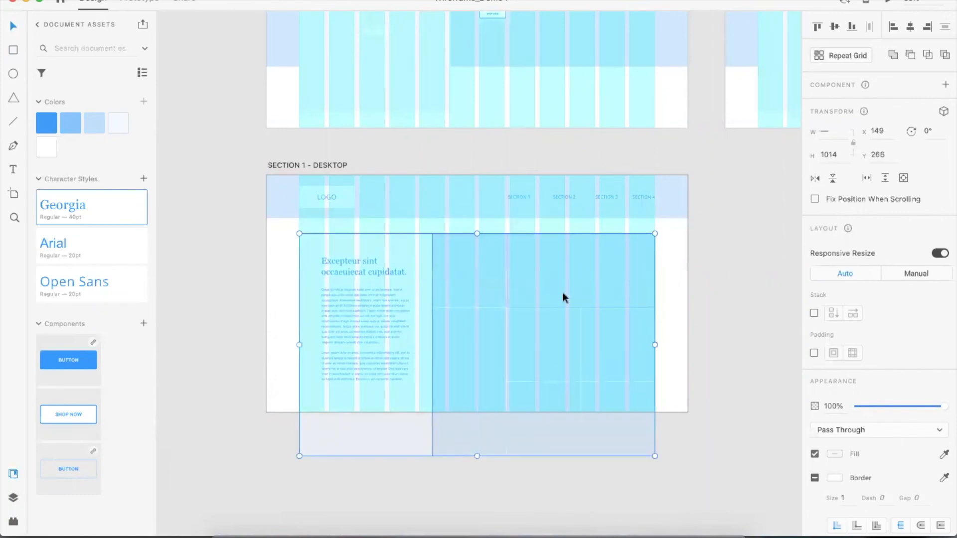
{"action": "key", "text": "shift+super+apostrophe"}
{"action": "left_click", "coordinate": [716, 333]}
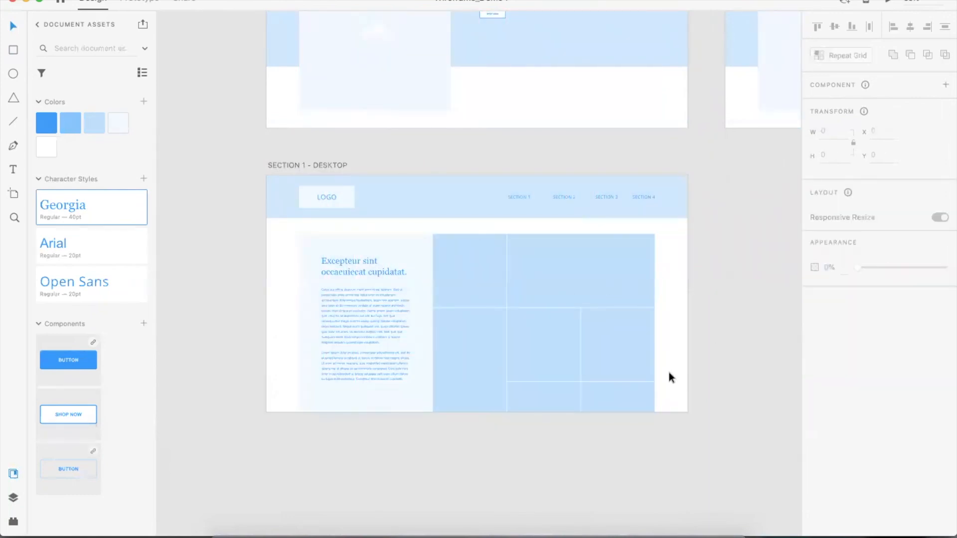
Extend the SECTION 1 – DESKTOP artboard downward to fit the enlarged section
{"action": "scroll", "coordinate": [293, 269], "scroll_direction": "down", "scroll_amount": 2}
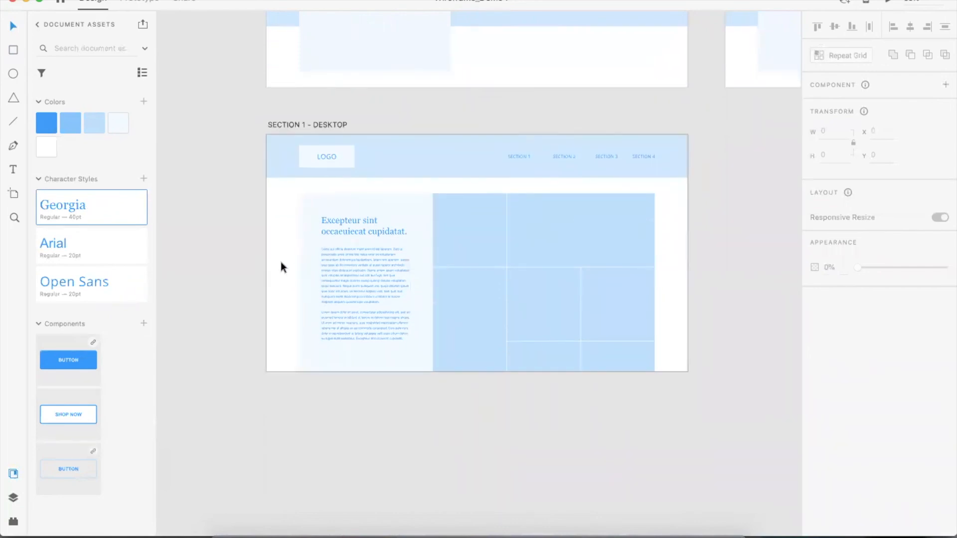
{"action": "left_click", "coordinate": [297, 128]}
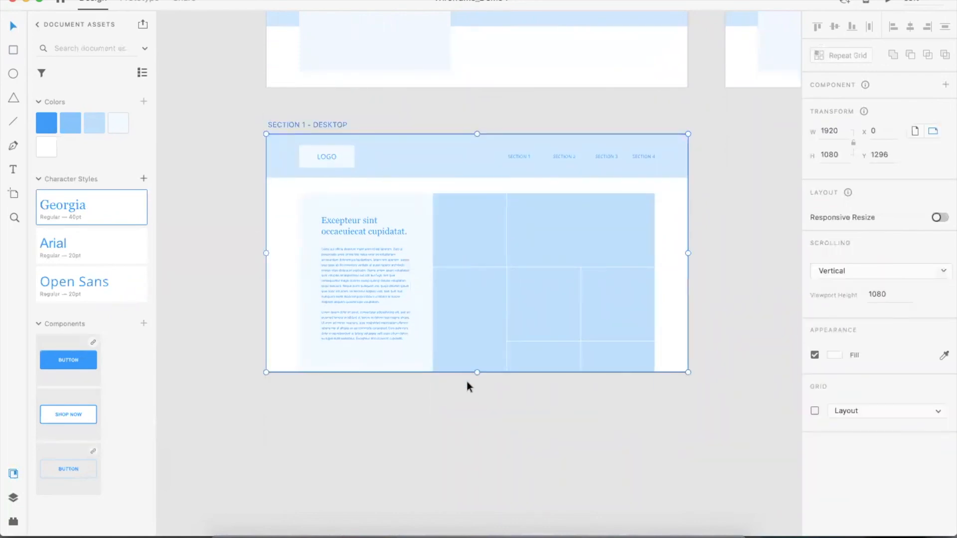
{"action": "left_click_drag", "start_coordinate": [477, 372], "coordinate": [478, 441]}
{"action": "left_click", "coordinate": [498, 465]}
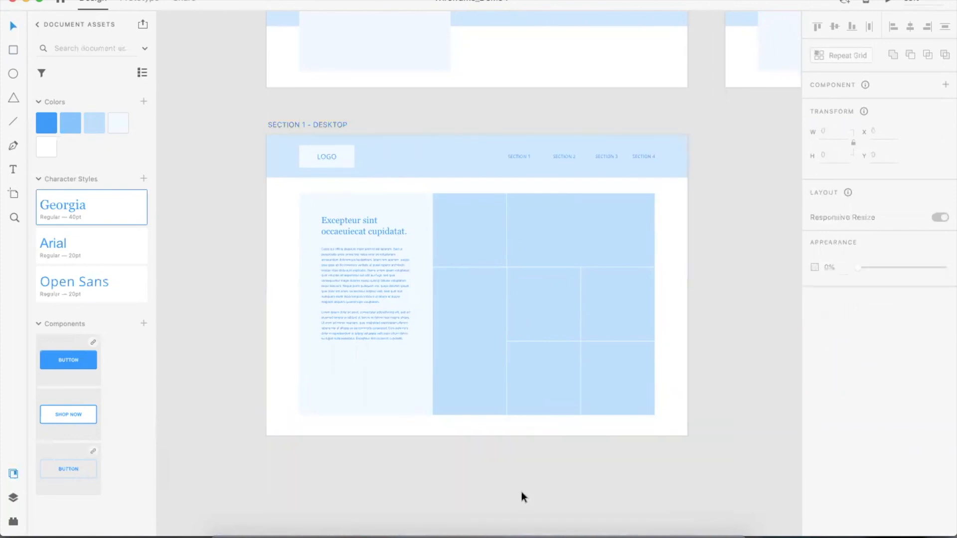
Shorten the image grid's bottom edge up to the guide, giving it a height of 812
{"action": "left_click", "coordinate": [488, 386]}
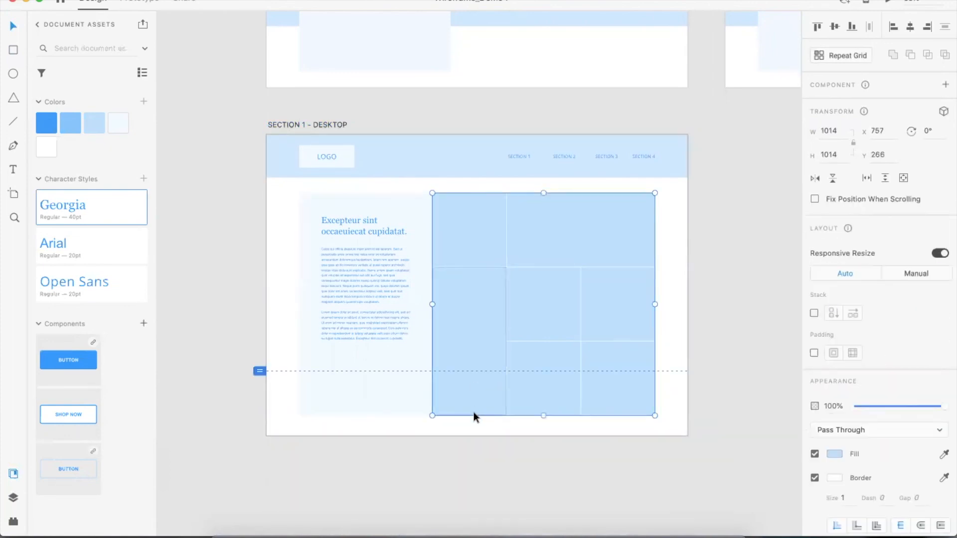
{"action": "left_click_drag", "start_coordinate": [543, 416], "coordinate": [543, 369]}
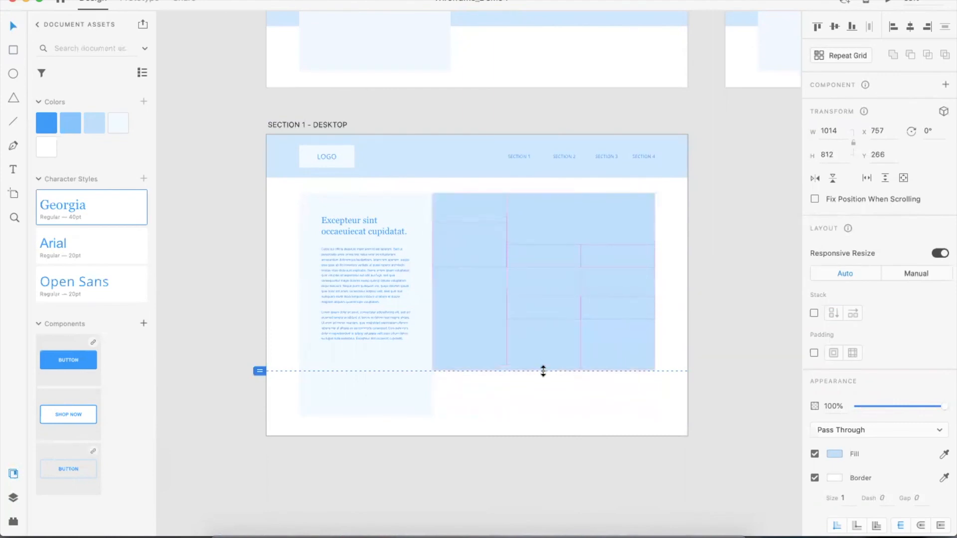
{"action": "left_click", "coordinate": [365, 412]}
{"action": "left_click_drag", "start_coordinate": [365, 414], "coordinate": [438, 371]}
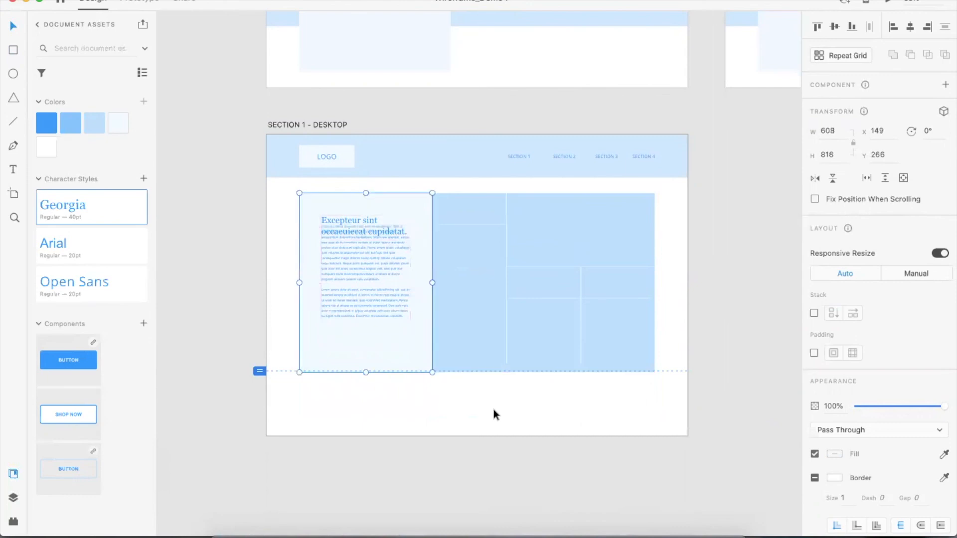
{"action": "left_click", "coordinate": [493, 415]}
{"action": "key", "text": "ctrl+z"}
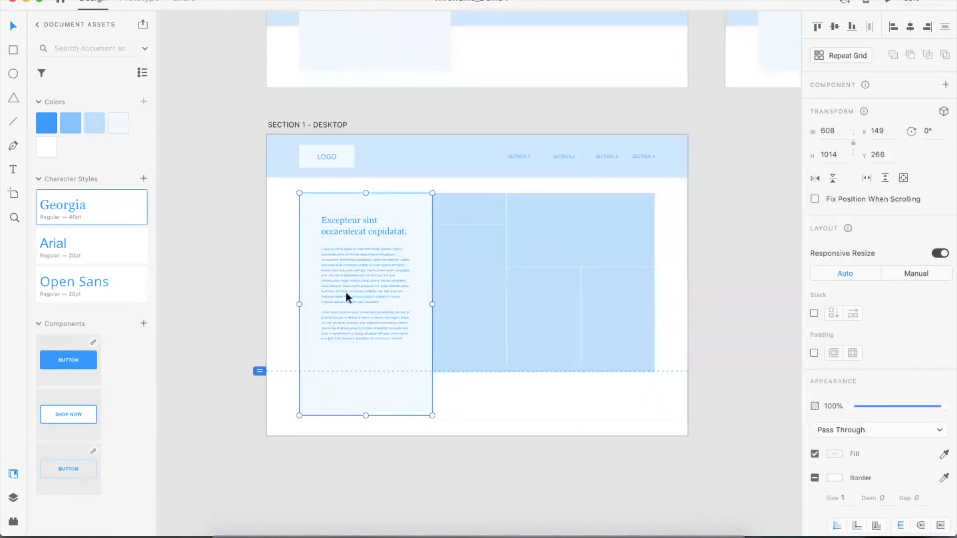
{"action": "key", "text": "Escape"}
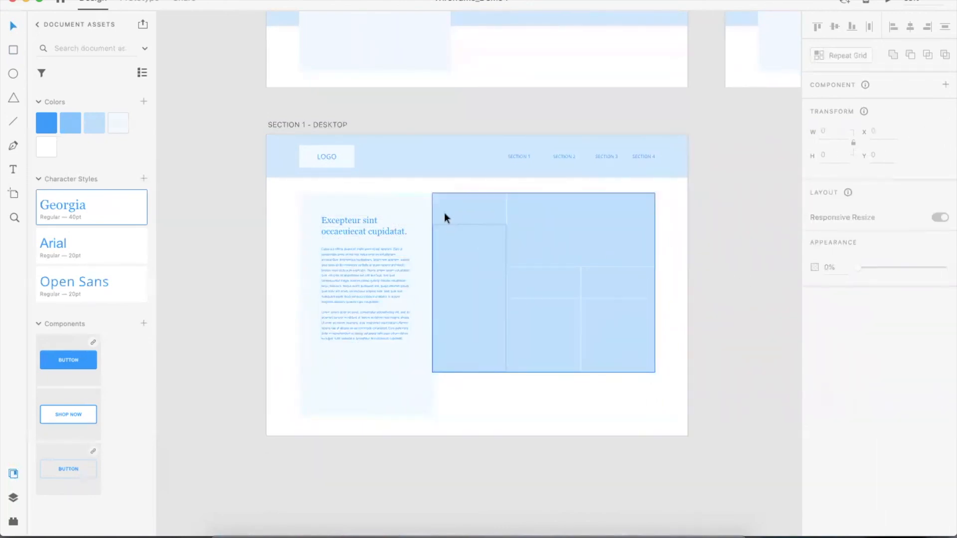
Shorten the text column panel so its bottom aligns with the image grid
{"action": "left_click", "coordinate": [376, 201]}
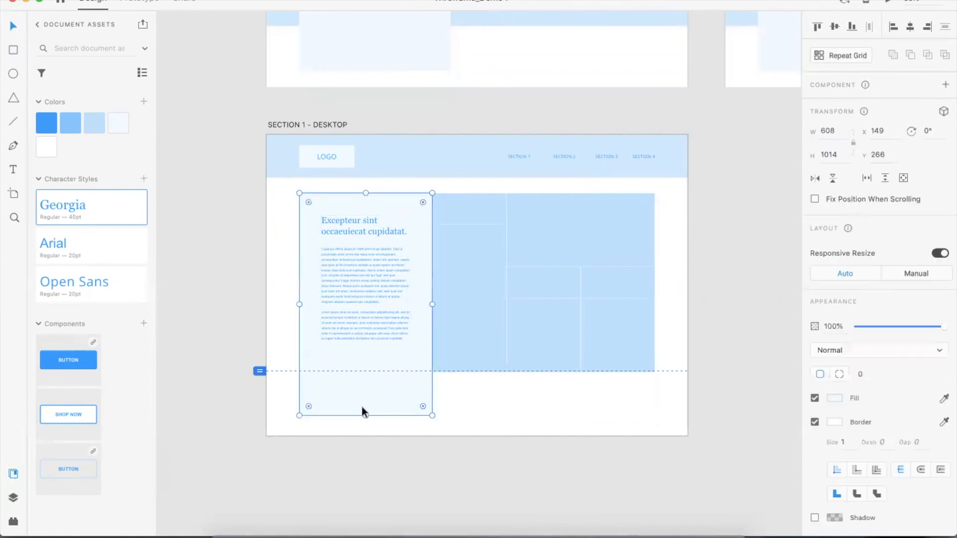
{"action": "left_click_drag", "start_coordinate": [366, 415], "coordinate": [367, 371]}
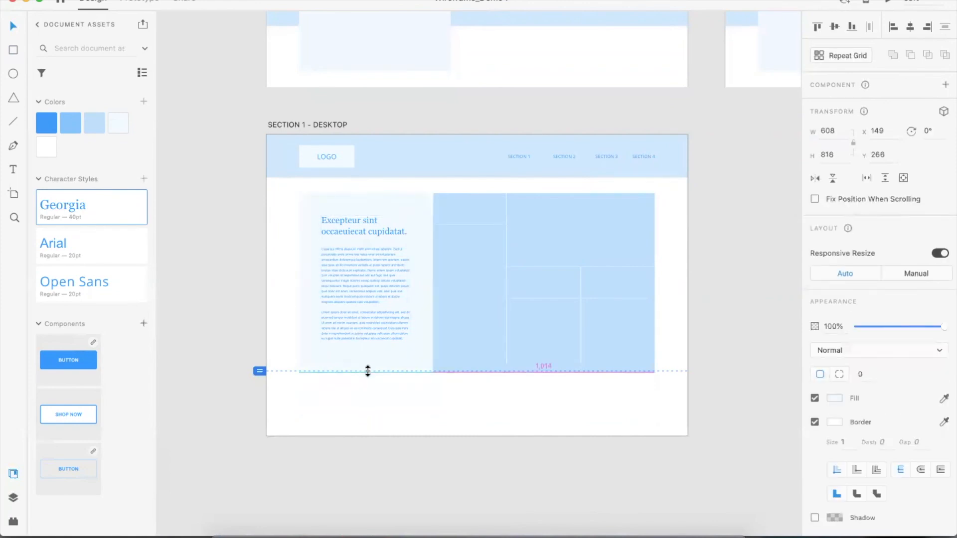
{"action": "left_click", "coordinate": [500, 445]}
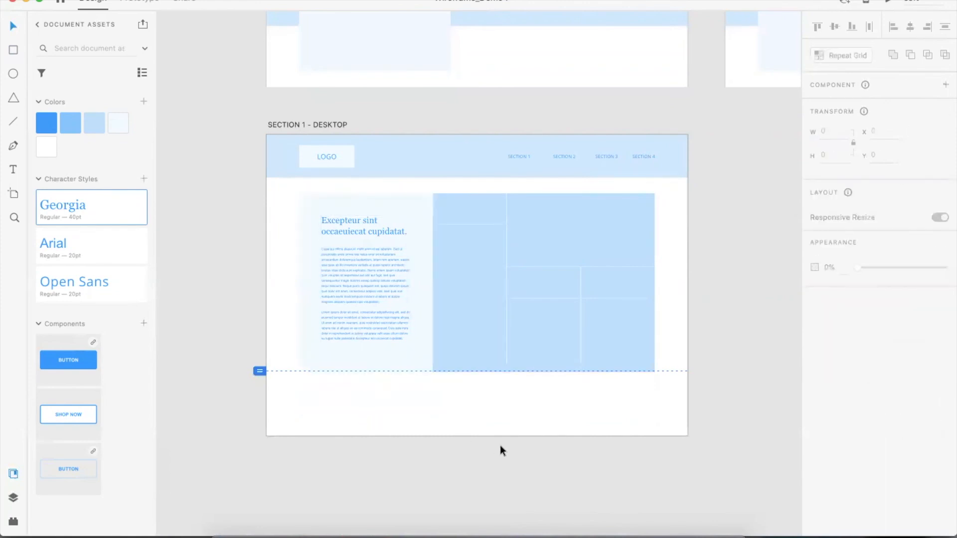
Shrink the SECTION 1 – DESKTOP artboard so it ends at the section's bottom edge
{"action": "left_click", "coordinate": [270, 125]}
{"action": "left_click_drag", "start_coordinate": [478, 437], "coordinate": [476, 371]}
{"action": "left_click", "coordinate": [545, 425]}
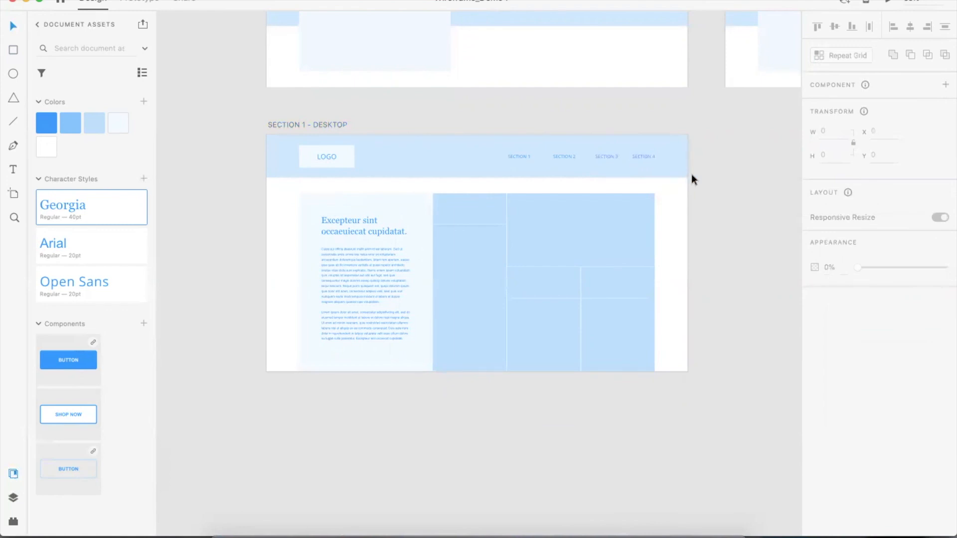
Toggle the layout grid and zoom out to review all the artboards
{"action": "scroll", "coordinate": [692, 179], "scroll_direction": "right", "scroll_amount": 10}
{"action": "scroll", "coordinate": [692, 175], "scroll_direction": "up", "scroll_amount": 2}
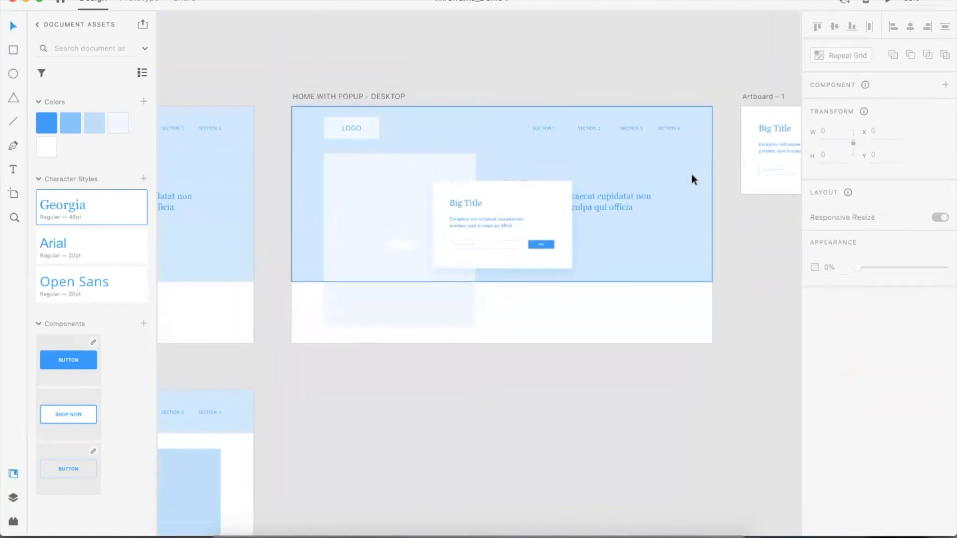
{"action": "key", "text": "super+shift+apostrophe"}
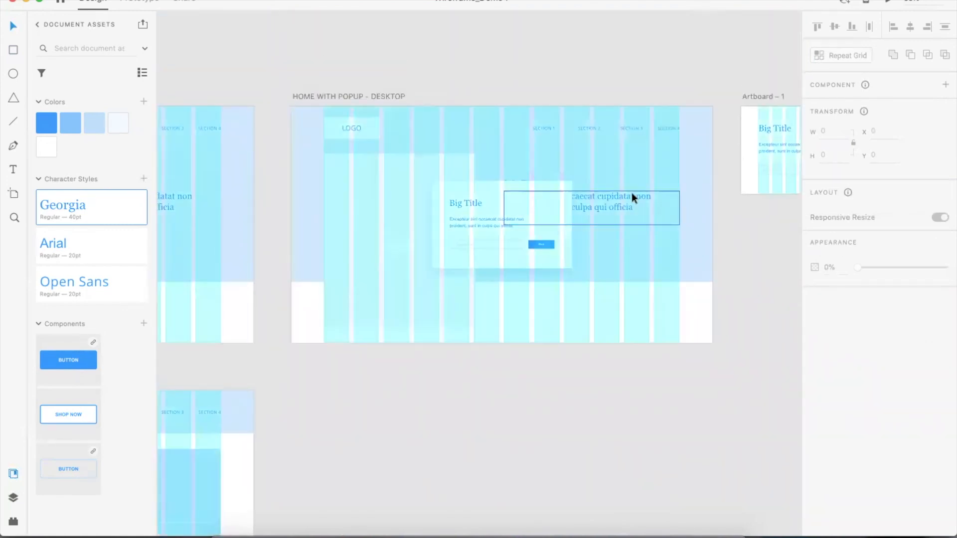
{"action": "scroll", "coordinate": [497, 207], "scroll_direction": "left", "scroll_amount": 5}
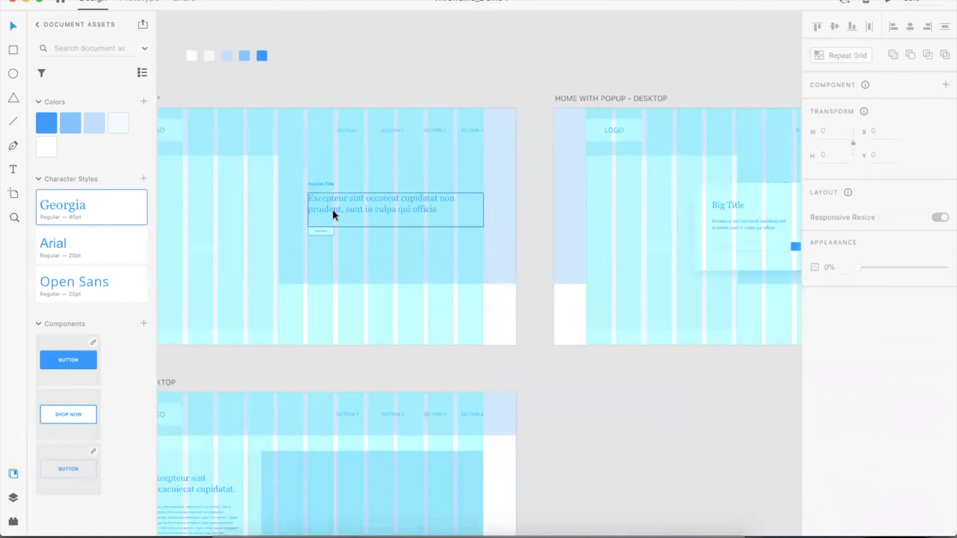
{"action": "key", "text": "super+shift+apostrophe"}
{"action": "key", "text": "super+shift+apostrophe"}
{"action": "key", "text": "super+shift+apostrophe"}
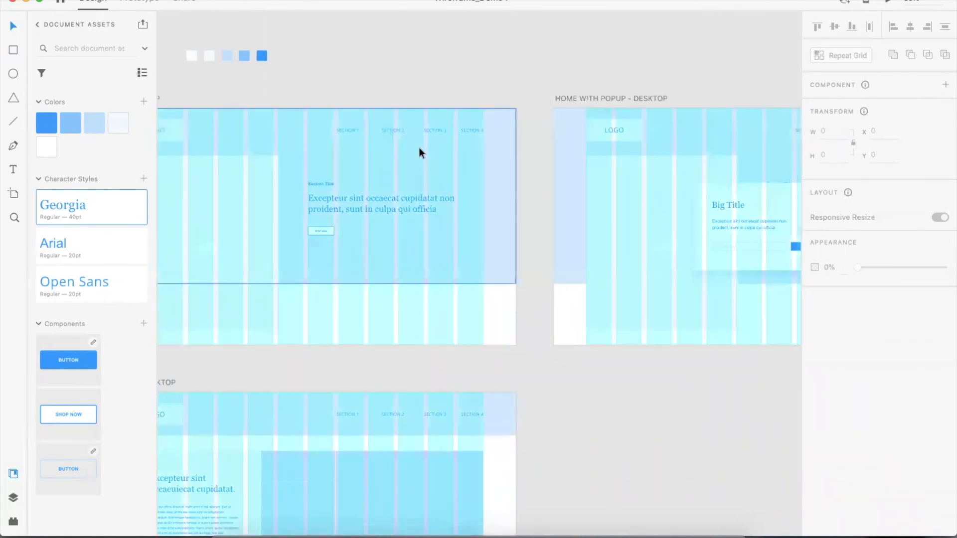
{"action": "key", "text": "super+0"}
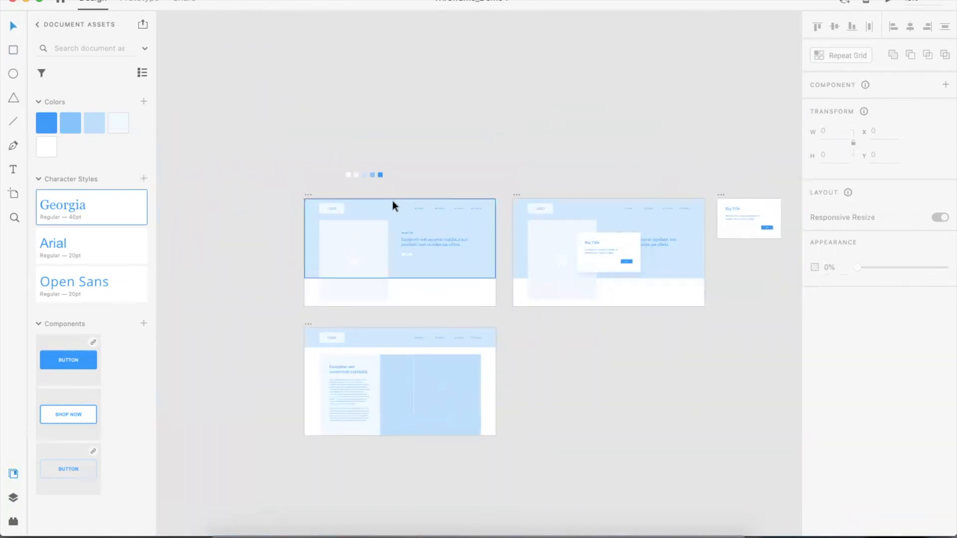
{"action": "scroll", "coordinate": [409, 211], "scroll_direction": "right", "scroll_amount": 5}
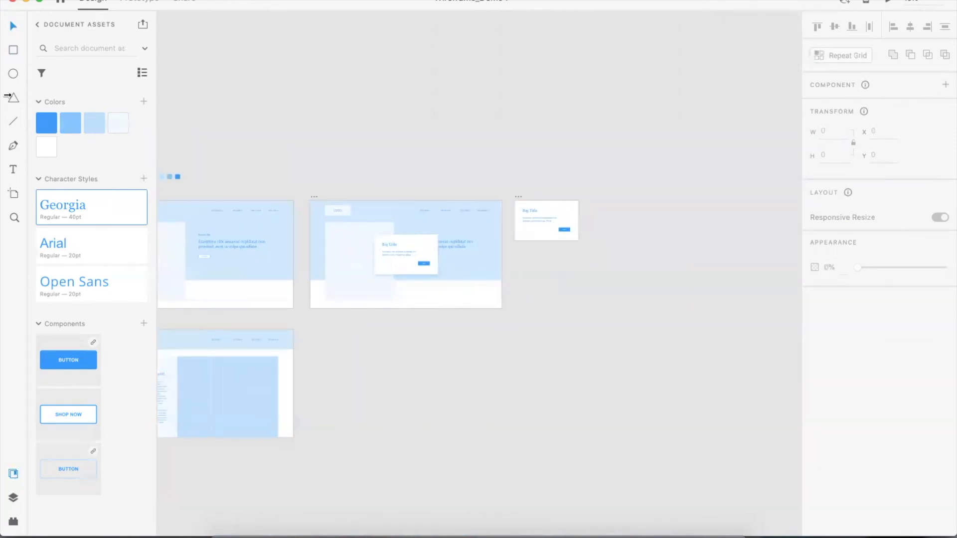
Add a new iPhone X, XS, 11 Pro artboard (375 × 812) beside the popup artboard
{"action": "left_click", "coordinate": [16, 194]}
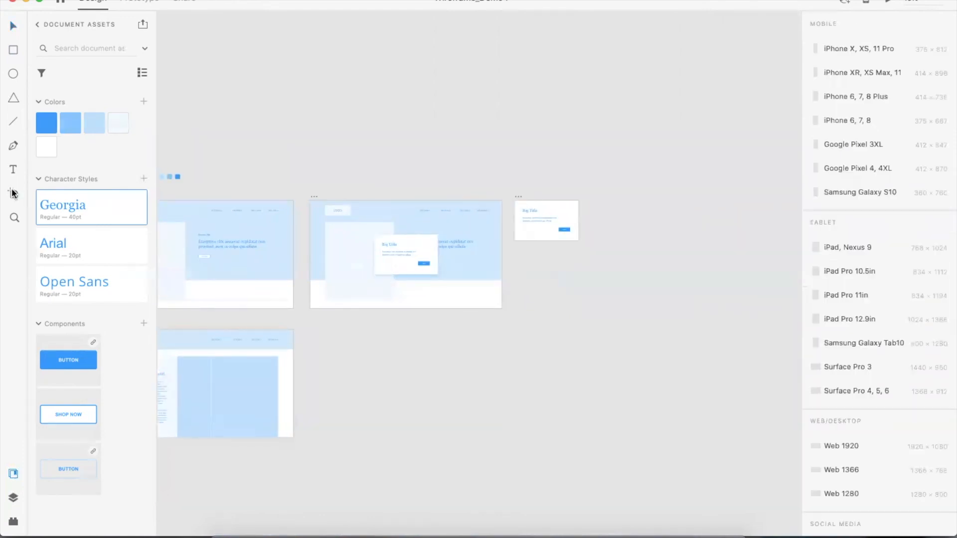
{"action": "left_click", "coordinate": [898, 49]}
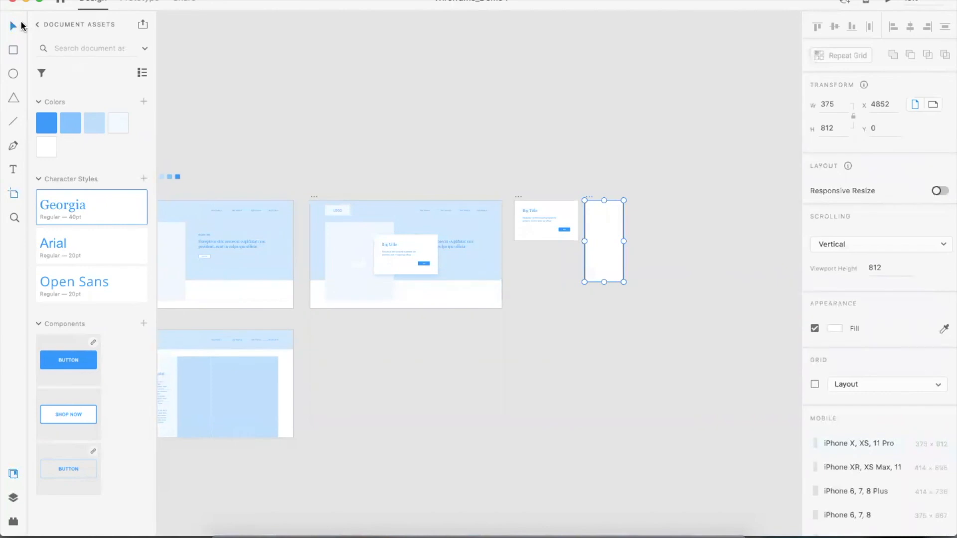
{"action": "left_click", "coordinate": [21, 23]}
{"action": "scroll", "coordinate": [713, 203], "scroll_direction": "left", "scroll_amount": 3}
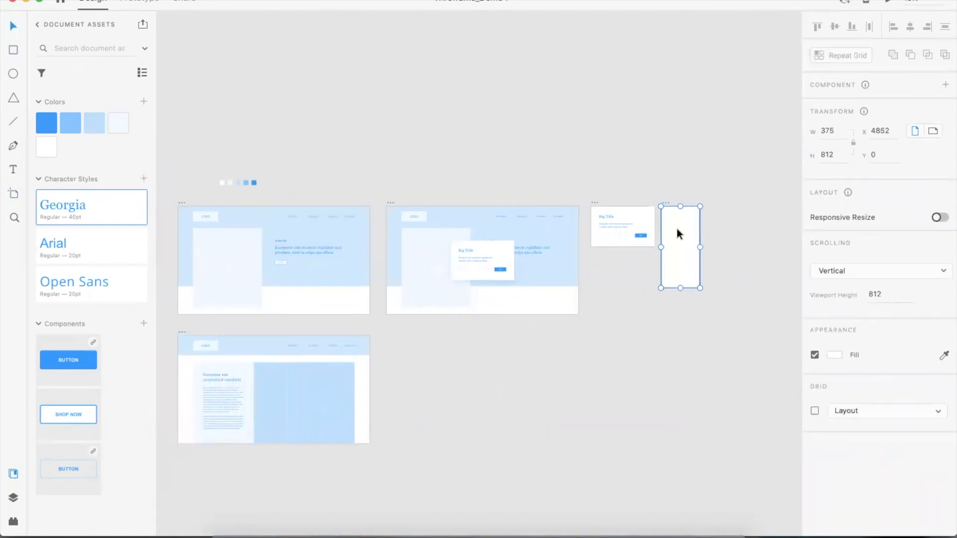
{"action": "left_click", "coordinate": [740, 258]}
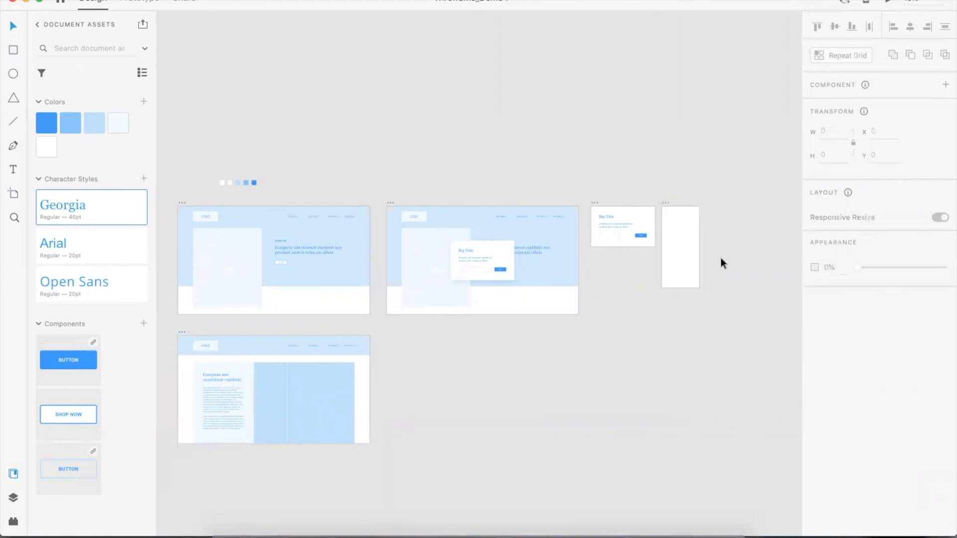